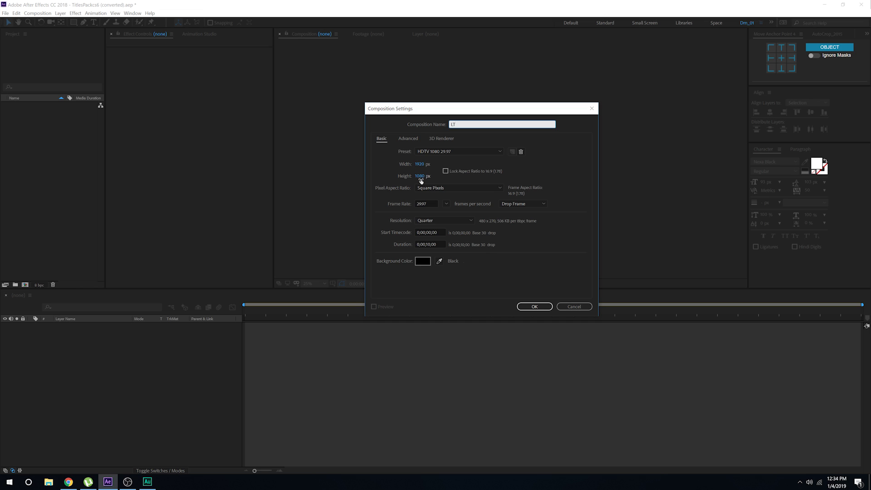
Step: Create the LT composition and draw a small rectangle shape in it
{"action": "left_click", "coordinate": [535, 307]}
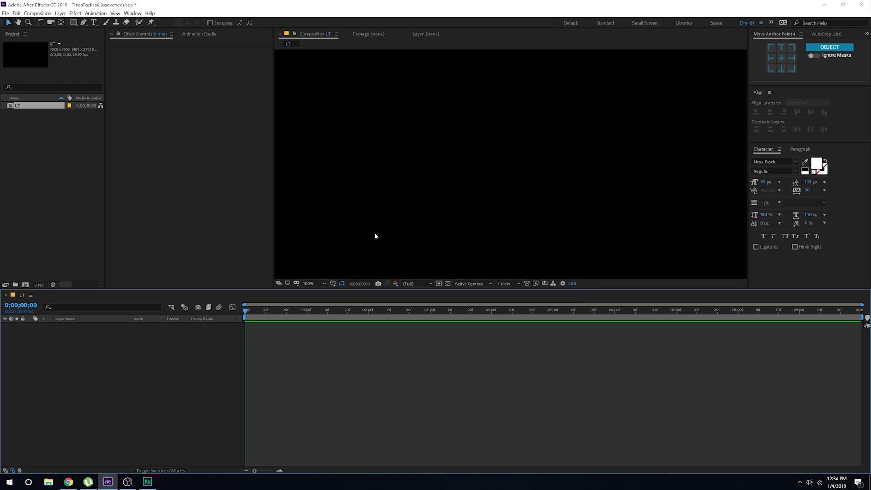
{"action": "scroll", "coordinate": [375, 236], "scroll_direction": "down", "scroll_amount": 2}
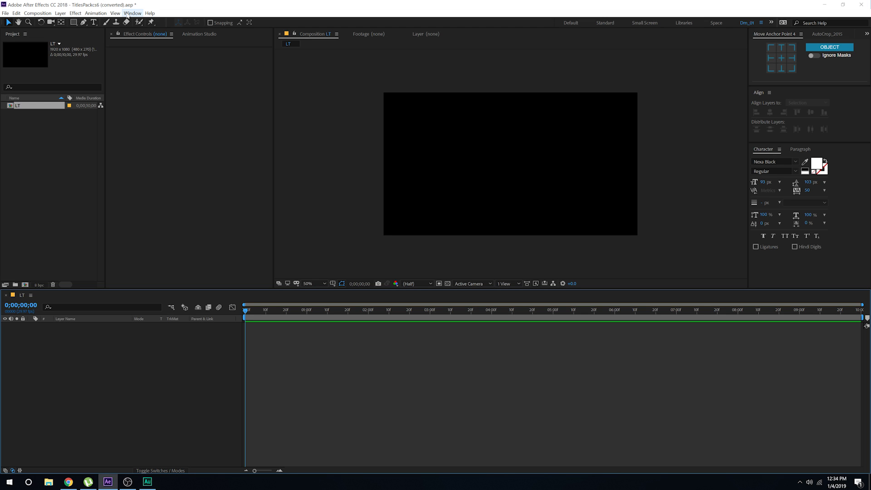
{"action": "left_click", "coordinate": [74, 22]}
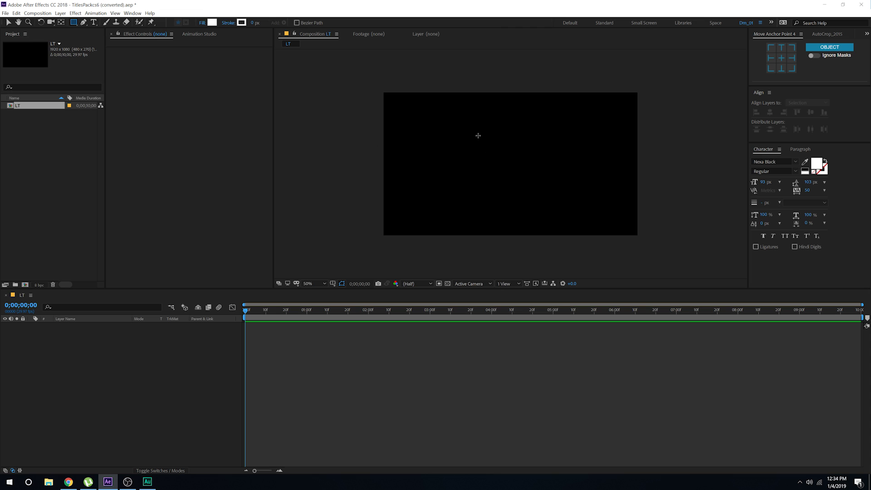
{"action": "left_click_drag", "start_coordinate": [477, 135], "coordinate": [490, 149]}
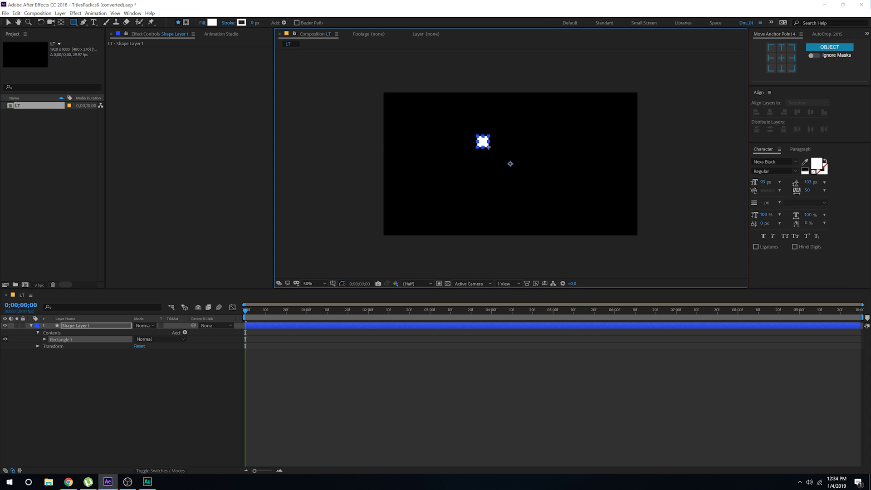
{"action": "left_click", "coordinate": [9, 23]}
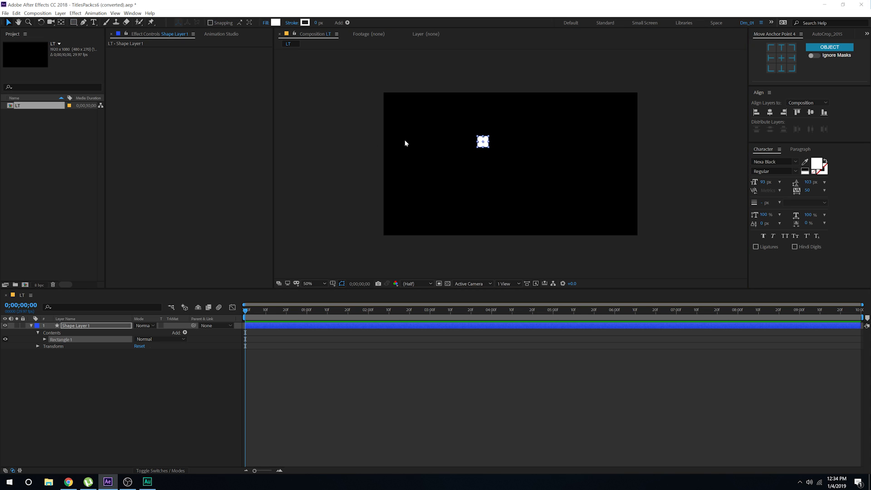
Step: Show the title and action safe guides in the composition view
{"action": "key", "text": "slash"}
{"action": "key", "text": "comma"}
{"action": "left_click", "coordinate": [332, 283]}
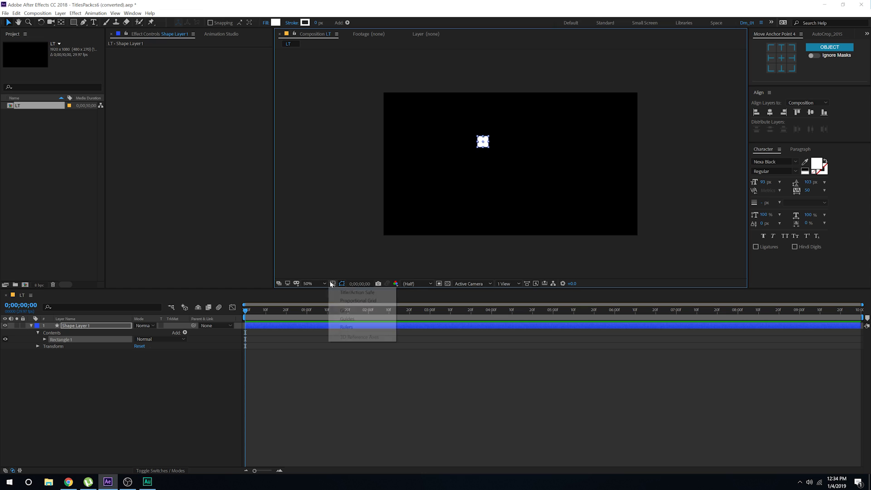
{"action": "left_click", "coordinate": [349, 297]}
Step: Move the white square near the composition centre and reselect Shape Layer 1
{"action": "key", "text": "period"}
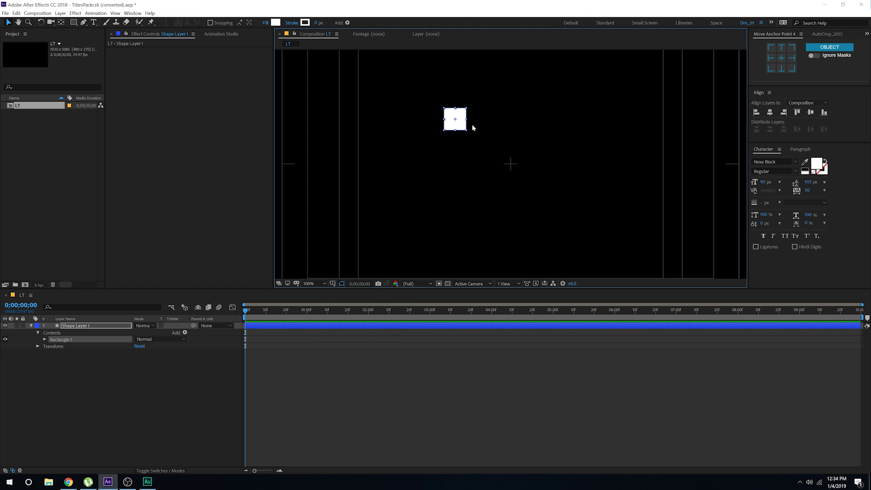
{"action": "left_click_drag", "start_coordinate": [456, 122], "coordinate": [512, 150]}
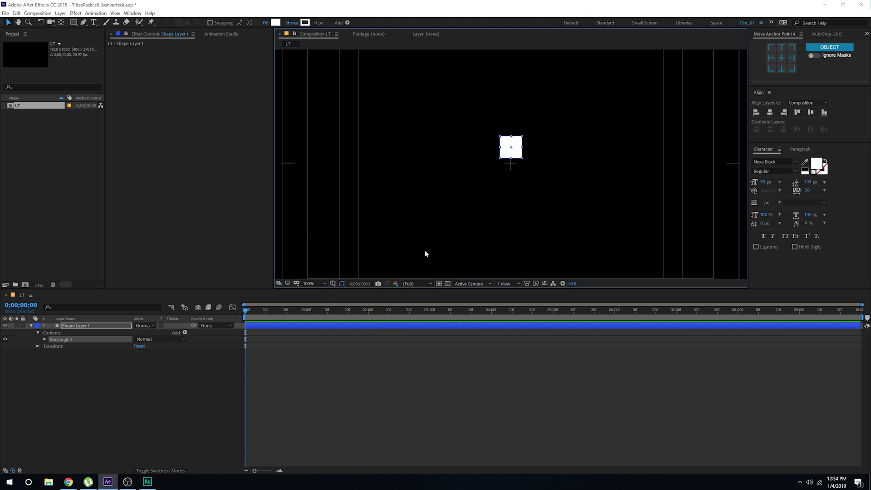
{"action": "left_click", "coordinate": [71, 387]}
{"action": "left_click", "coordinate": [71, 325]}
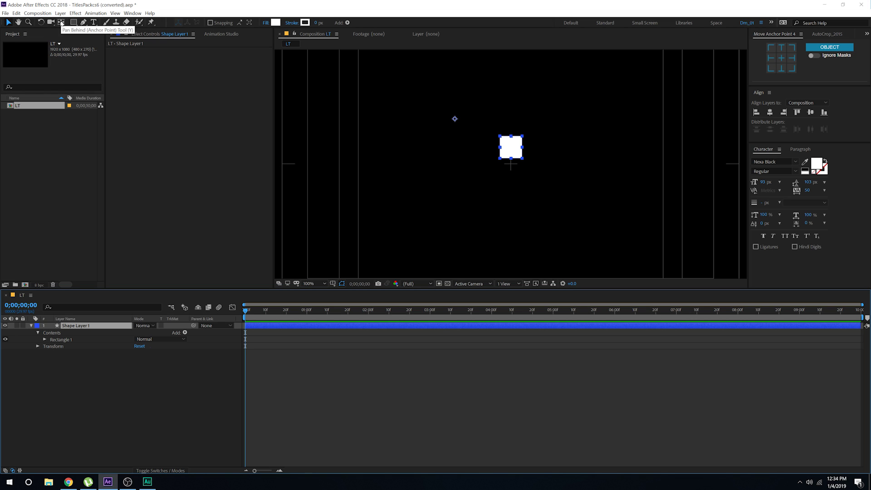
Step: Centre the square's anchor point, align it to the comp centre, then move it upper right
{"action": "left_click", "coordinate": [62, 22]}
{"action": "key", "text": "ctrl+alt+Home"}
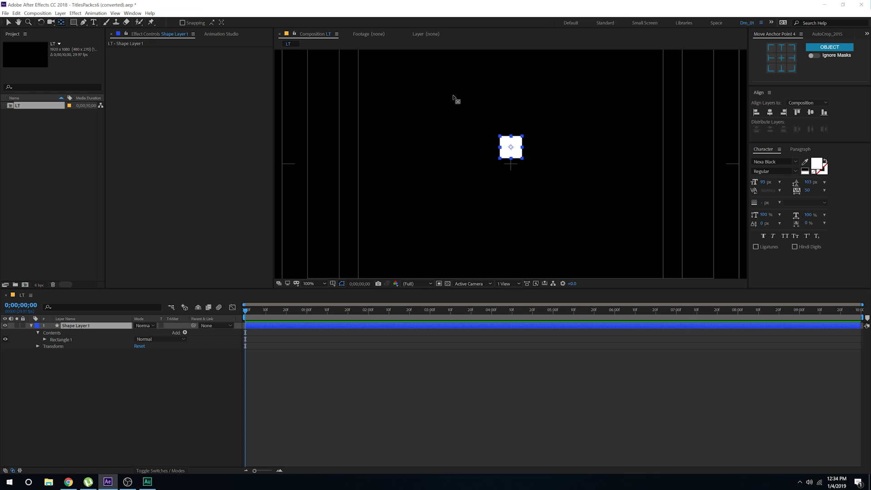
{"action": "left_click", "coordinate": [770, 112]}
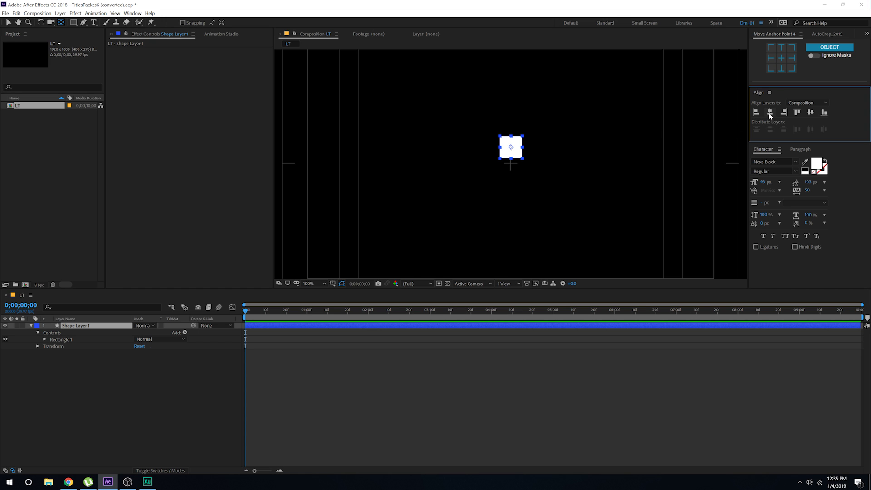
{"action": "left_click", "coordinate": [811, 114]}
{"action": "left_click", "coordinate": [9, 23]}
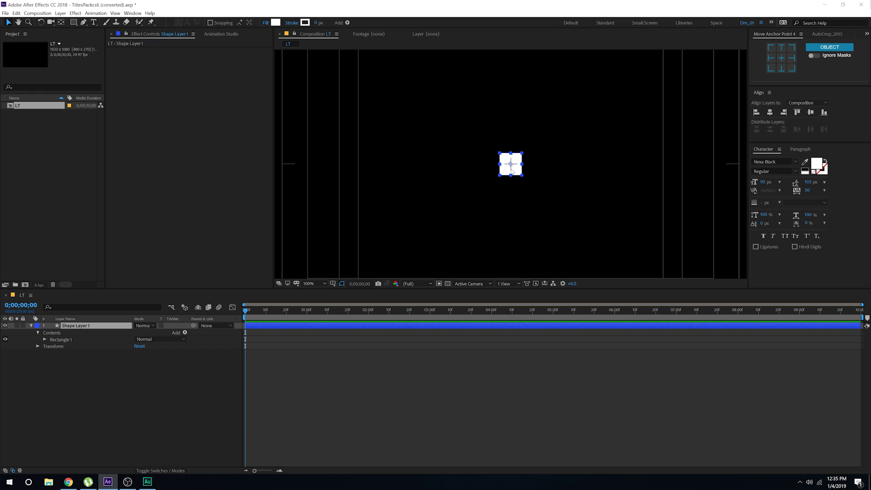
{"action": "left_click_drag", "start_coordinate": [510, 168], "coordinate": [648, 135]}
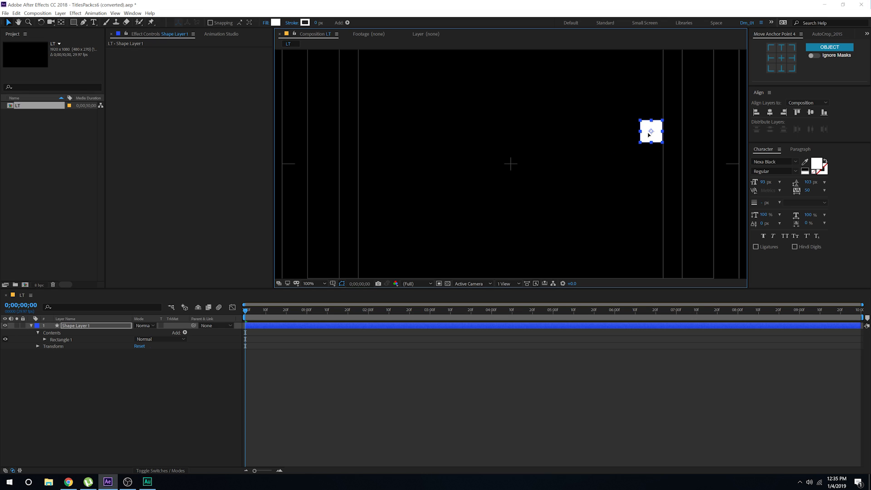
Step: Set the Rectangle 1 path size to 70 by 70
{"action": "left_click", "coordinate": [45, 340]}
{"action": "left_click", "coordinate": [52, 346]}
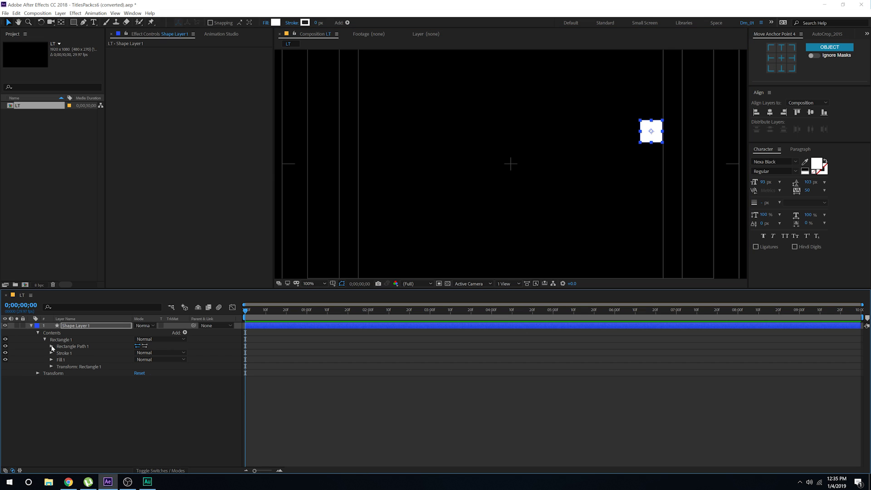
{"action": "left_click", "coordinate": [161, 353]}
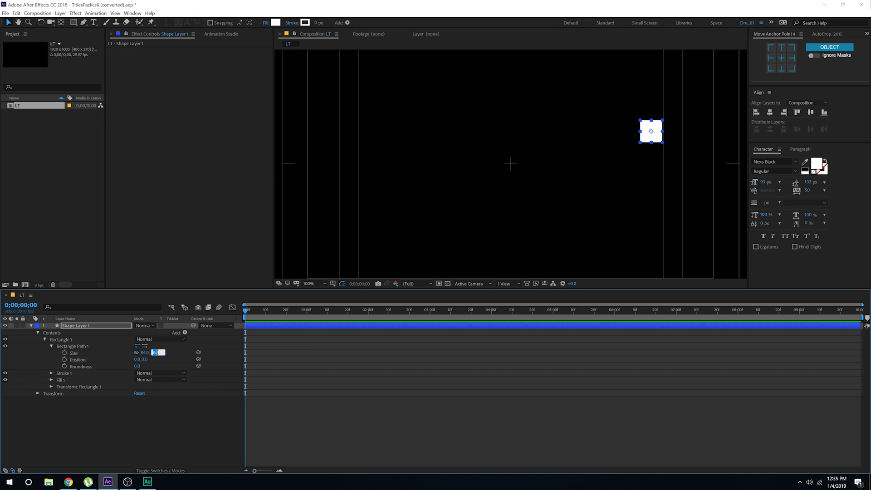
{"action": "type", "text": "80"}
{"action": "left_click", "coordinate": [180, 361]}
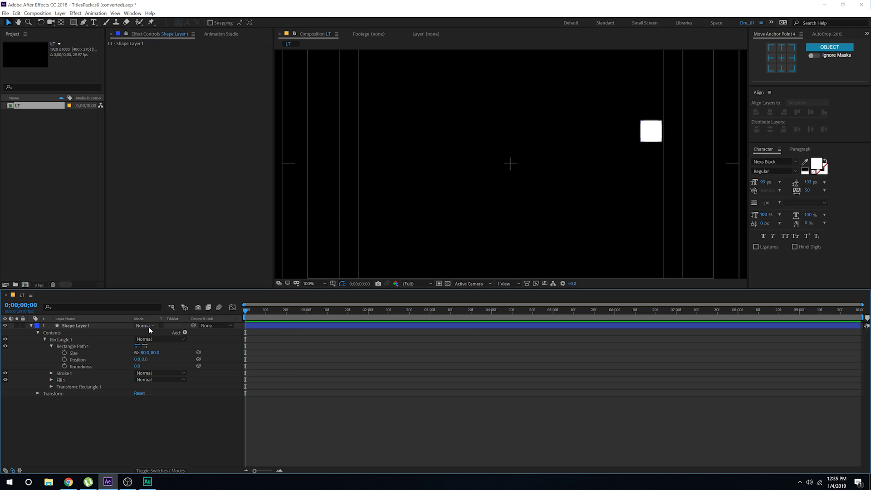
{"action": "left_click", "coordinate": [154, 353]}
{"action": "type", "text": "70"}
{"action": "key", "text": "Return"}
Step: Nudge the square slightly right and move the current time to 0;00;01;15
{"action": "left_click", "coordinate": [656, 135]}
{"action": "left_click_drag", "start_coordinate": [656, 134], "coordinate": [658, 134]}
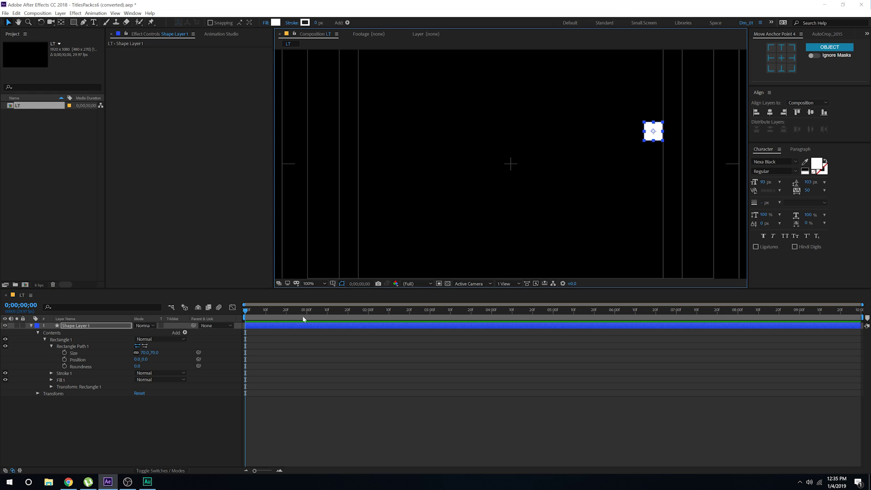
{"action": "left_click_drag", "start_coordinate": [302, 315], "coordinate": [337, 318]}
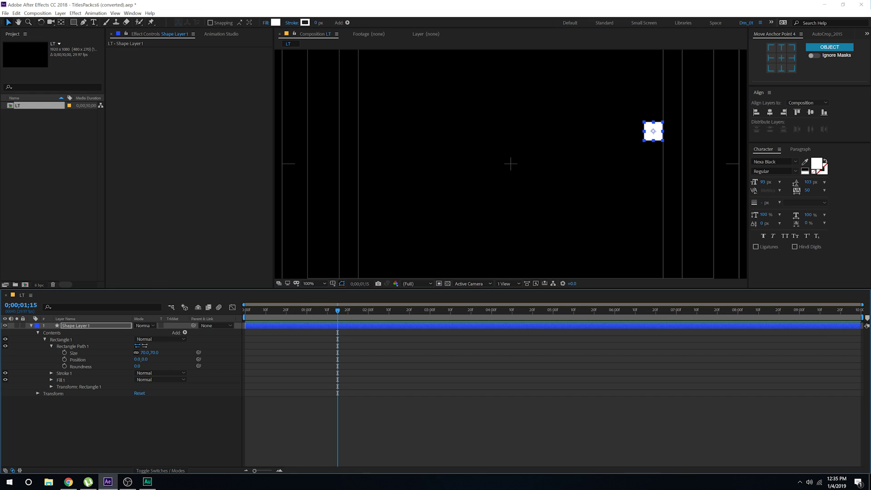
Step: Keyframe Position at 0;00;01;15 and a left starting position (424, 456) at frame 0
{"action": "left_click", "coordinate": [79, 327]}
{"action": "key", "text": "p"}
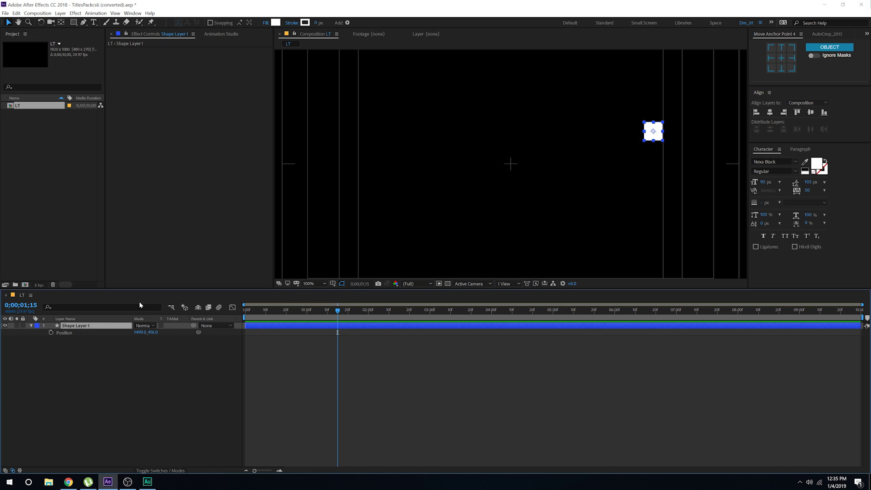
{"action": "left_click", "coordinate": [51, 333]}
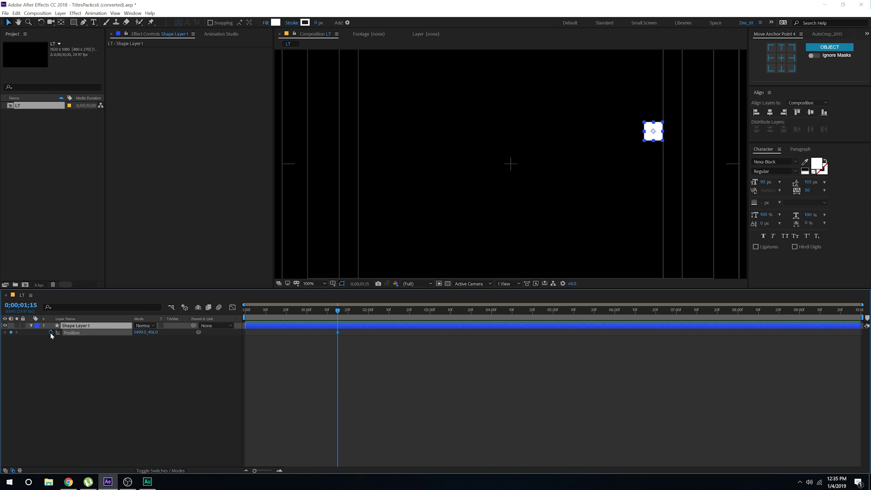
{"action": "left_click_drag", "start_coordinate": [338, 310], "coordinate": [245, 311]}
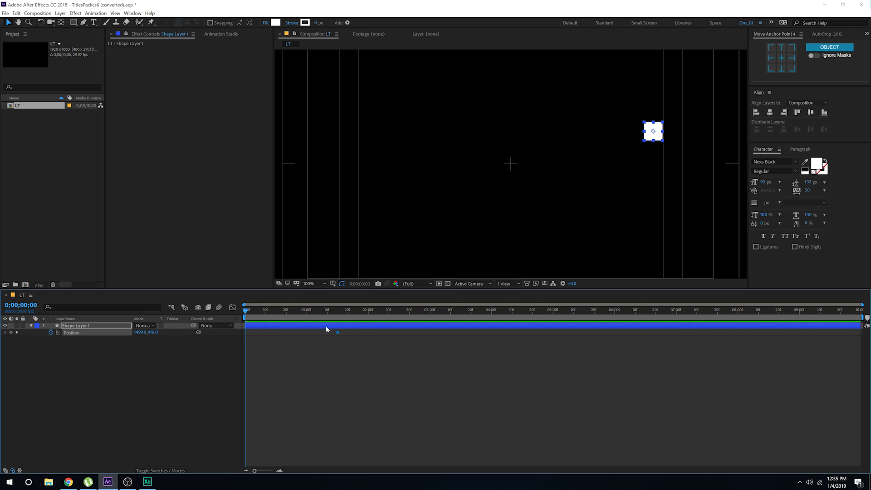
{"action": "left_click_drag", "start_coordinate": [655, 138], "coordinate": [371, 136]}
{"action": "left_click", "coordinate": [259, 337]}
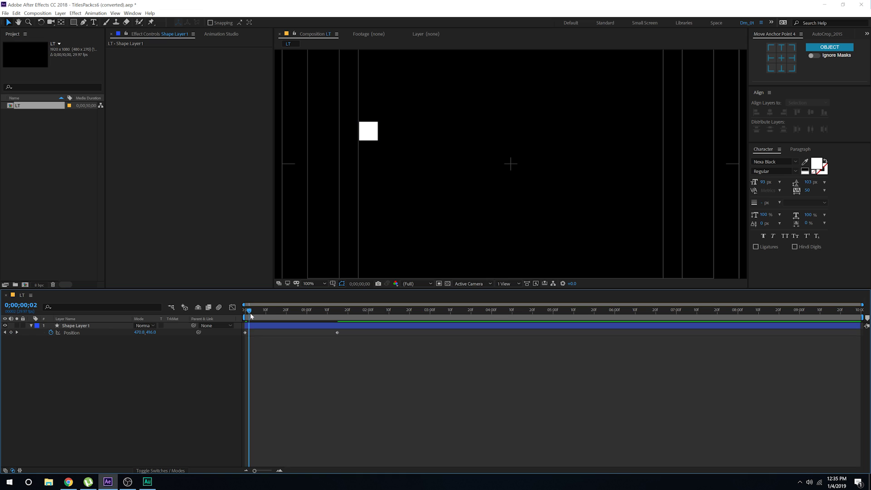
{"action": "mouse_move", "coordinate": [249, 313]}
{"action": "left_mouse_down"}
{"action": "mouse_move", "coordinate": [364, 318]}
{"action": "mouse_move", "coordinate": [254, 319]}
{"action": "mouse_move", "coordinate": [369, 318]}
{"action": "mouse_move", "coordinate": [247, 314]}
{"action": "mouse_move", "coordinate": [356, 318]}
{"action": "mouse_move", "coordinate": [337, 335]}
{"action": "mouse_move", "coordinate": [235, 320]}
{"action": "left_mouse_up"}
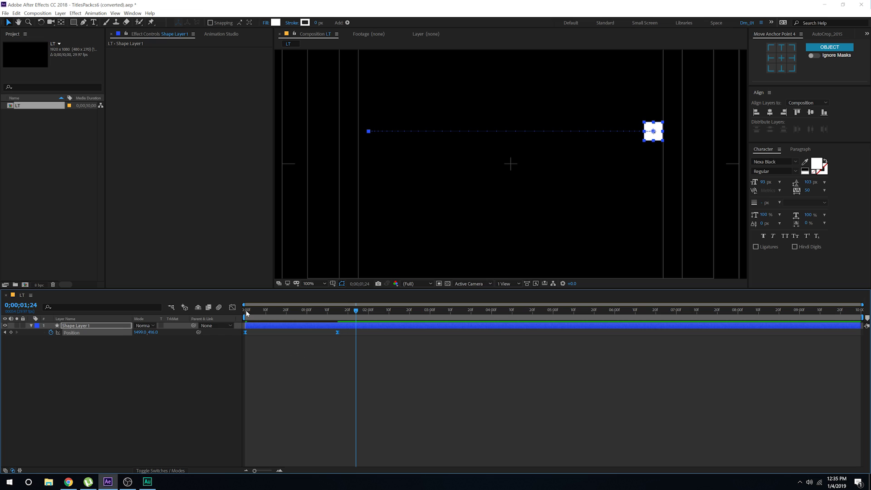
Step: Show the Position speed graph in the Graph Editor and select both keyframes
{"action": "left_click", "coordinate": [232, 308]}
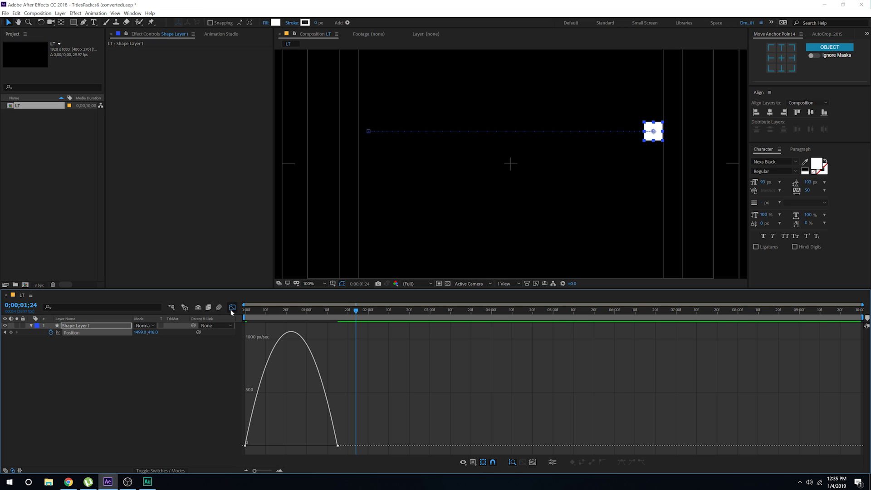
{"action": "right_click", "coordinate": [336, 350]}
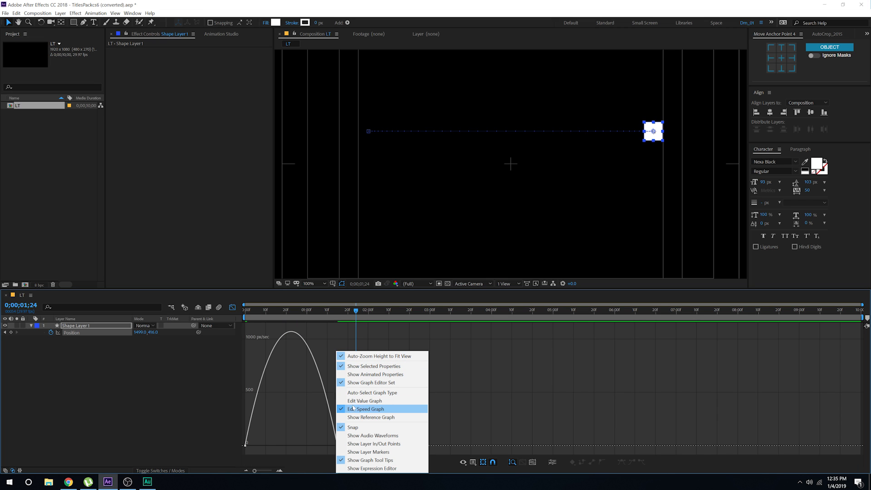
{"action": "left_click", "coordinate": [385, 409]}
{"action": "left_click_drag", "start_coordinate": [347, 440], "coordinate": [291, 447]}
Step: Preview the slide, then sharpen the acceleration out of the first keyframe
{"action": "key", "text": "Home"}
{"action": "key", "text": "space"}
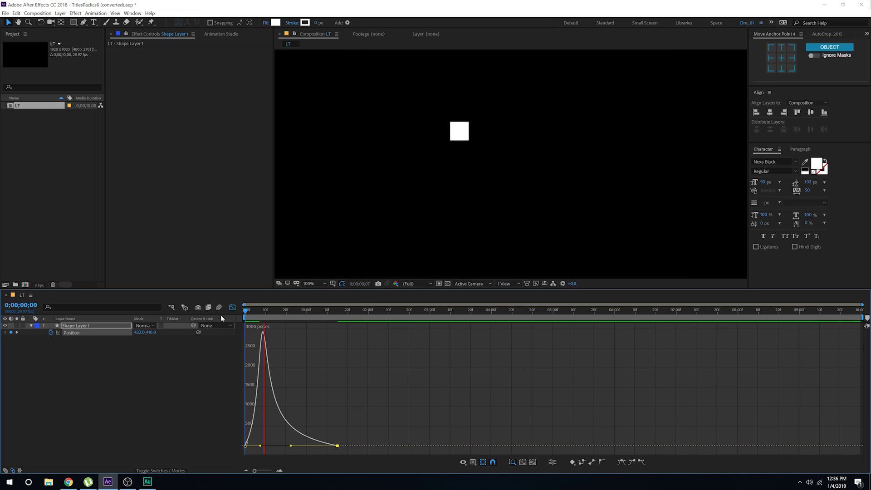
{"action": "key", "text": "space"}
{"action": "key", "text": "space"}
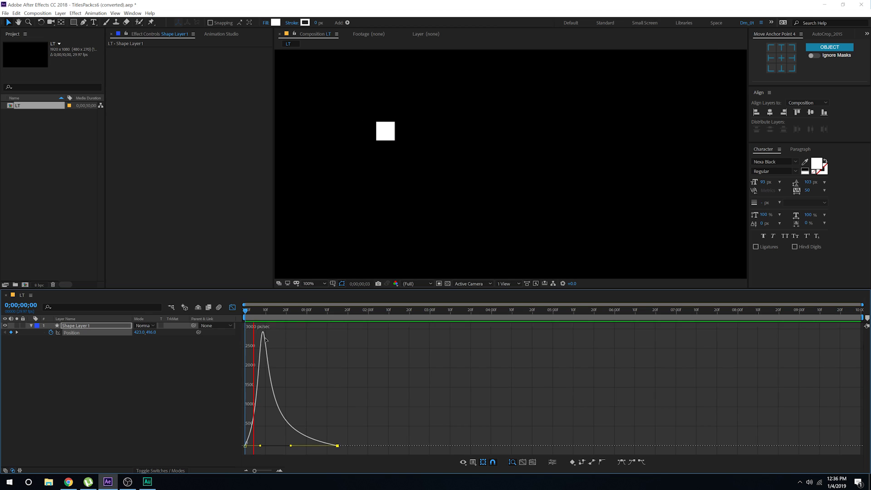
{"action": "left_click", "coordinate": [262, 309]}
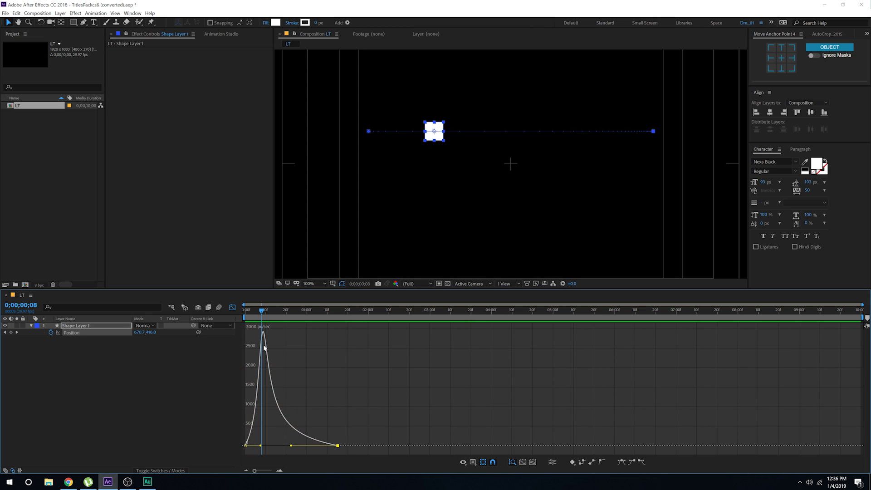
{"action": "left_click", "coordinate": [262, 447]}
{"action": "left_click_drag", "start_coordinate": [261, 447], "coordinate": [255, 446]}
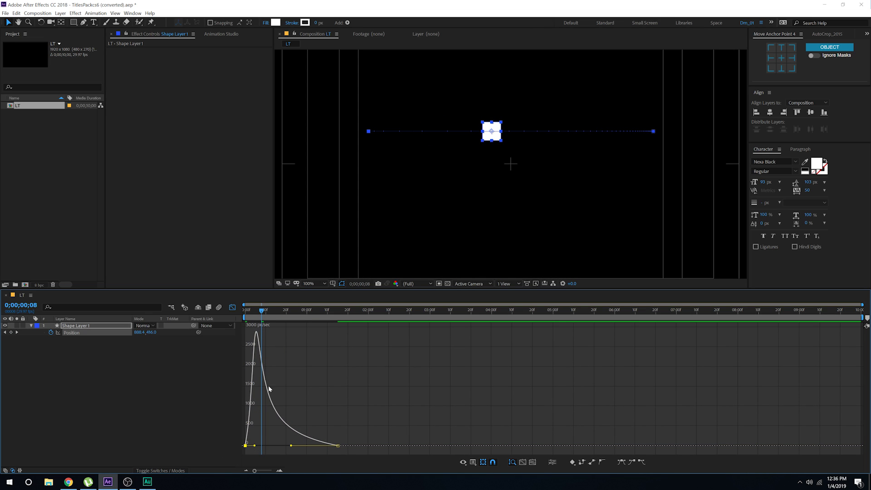
Step: Replay the slide, stop at frame 18, and return to the layer's keyframe view
{"action": "left_click_drag", "start_coordinate": [262, 313], "coordinate": [233, 311]}
{"action": "key", "text": "space"}
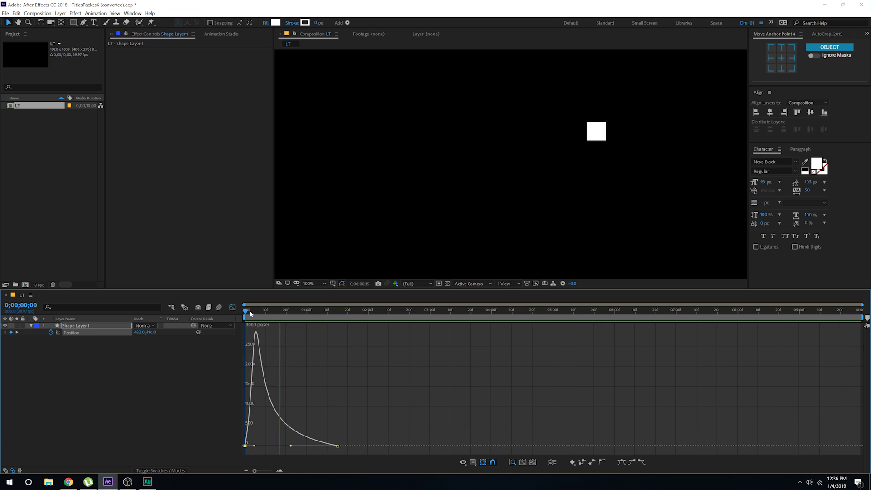
{"action": "left_click", "coordinate": [282, 309]}
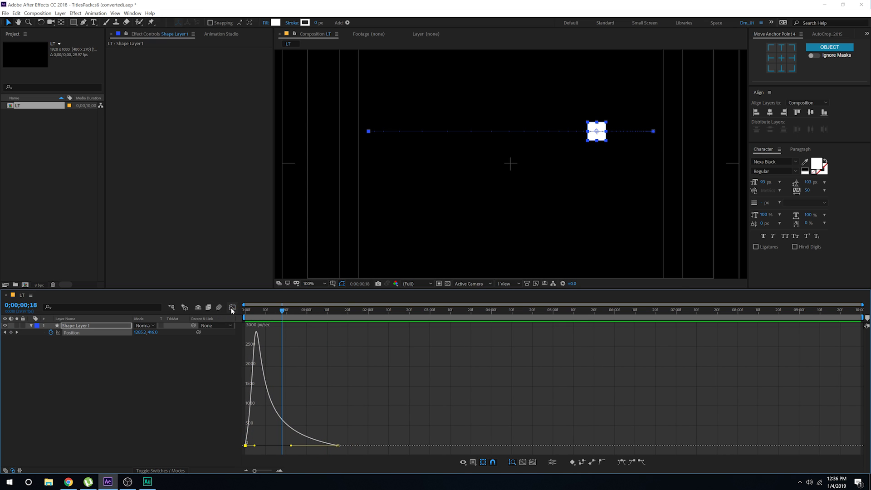
{"action": "left_click", "coordinate": [232, 310]}
{"action": "left_click", "coordinate": [210, 363]}
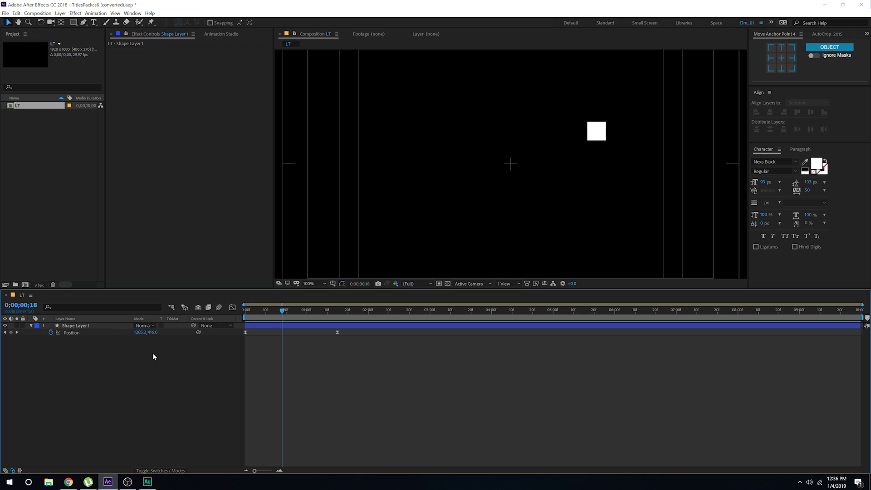
Step: Enable the square layer's Motion Blur switch and scrub to check the blurred slide
{"action": "key", "text": "F4"}
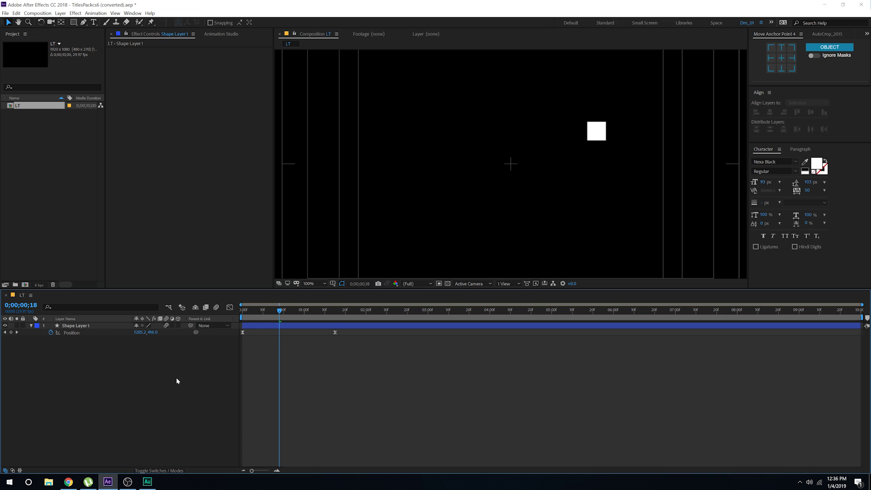
{"action": "left_click", "coordinate": [218, 308]}
{"action": "mouse_move", "coordinate": [261, 317]}
{"action": "left_mouse_down"}
{"action": "mouse_move", "coordinate": [249, 317]}
{"action": "mouse_move", "coordinate": [282, 317]}
{"action": "mouse_move", "coordinate": [254, 320]}
{"action": "mouse_move", "coordinate": [271, 317]}
{"action": "left_mouse_up"}
{"action": "left_click", "coordinate": [83, 326]}
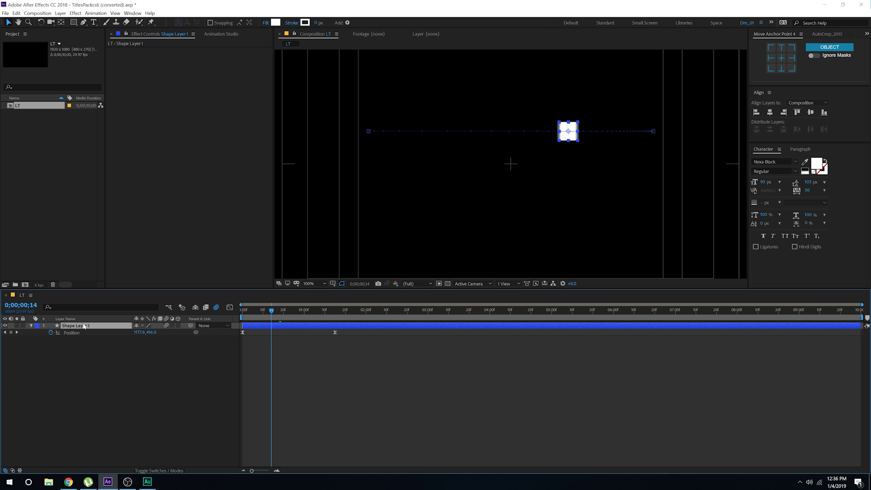
{"action": "key", "text": "ctrl+space"}
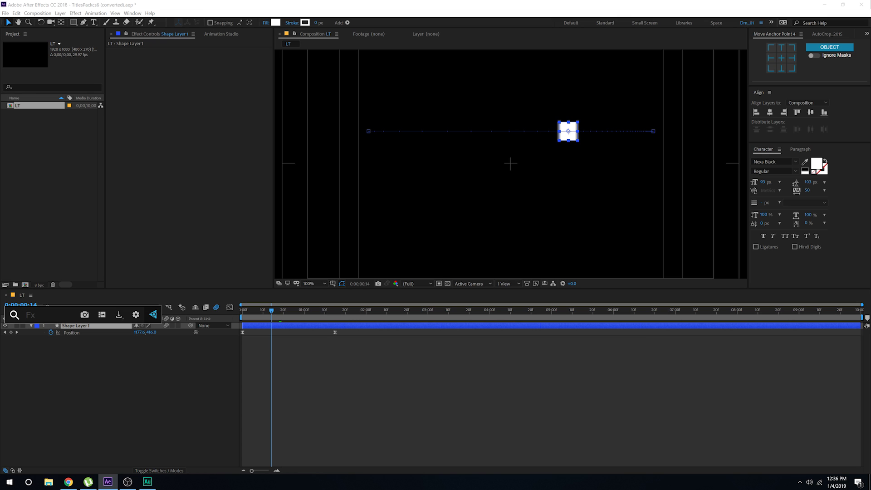
Step: Apply Gradient Ramp to the square by searching 'gra' in the effect search
{"action": "type", "text": "gra"}
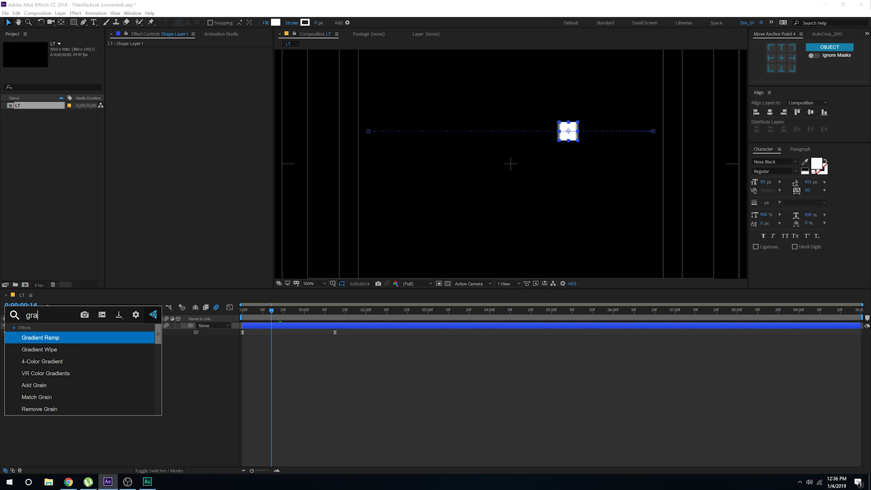
{"action": "left_click", "coordinate": [45, 338]}
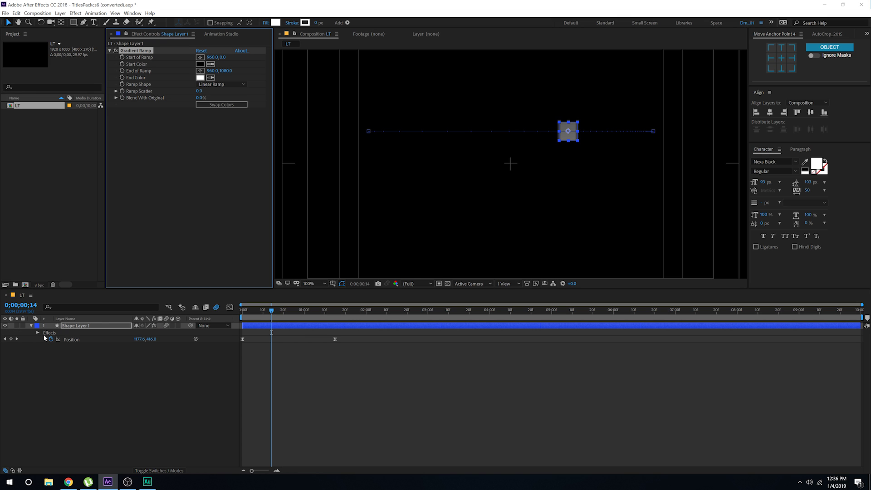
{"action": "left_click", "coordinate": [132, 13]}
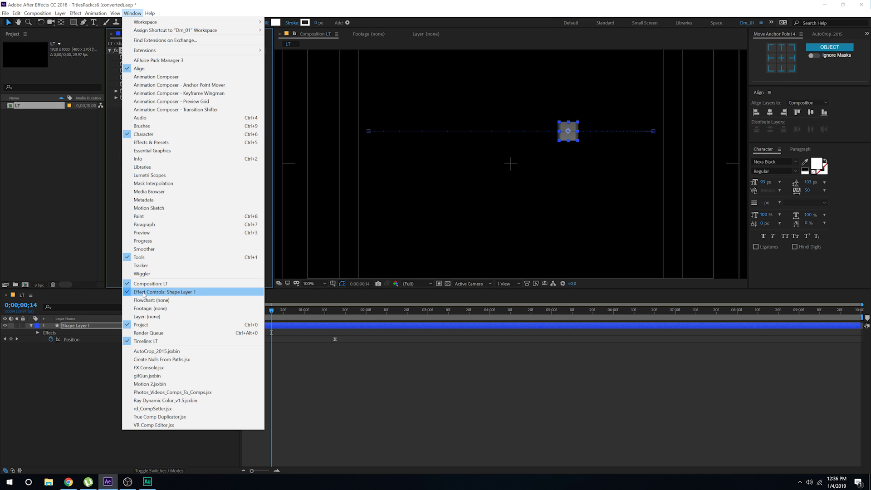
{"action": "left_click", "coordinate": [148, 143]}
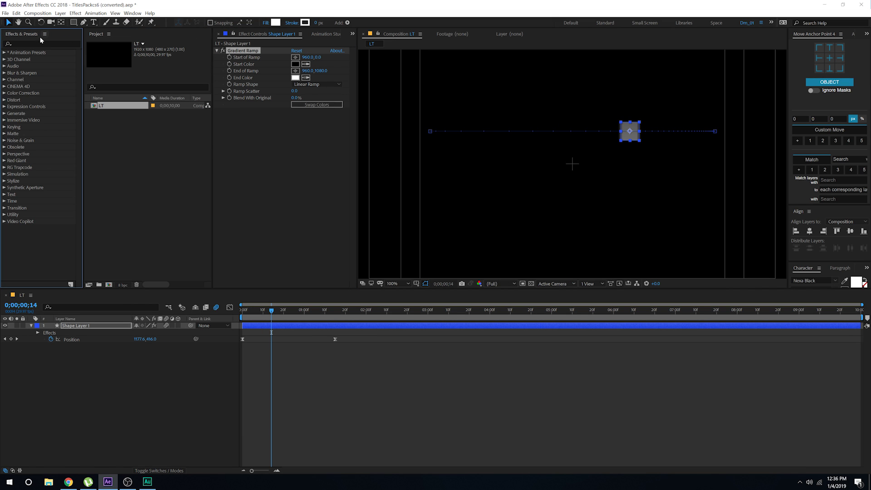
{"action": "left_click", "coordinate": [29, 42]}
{"action": "type", "text": "ramp"}
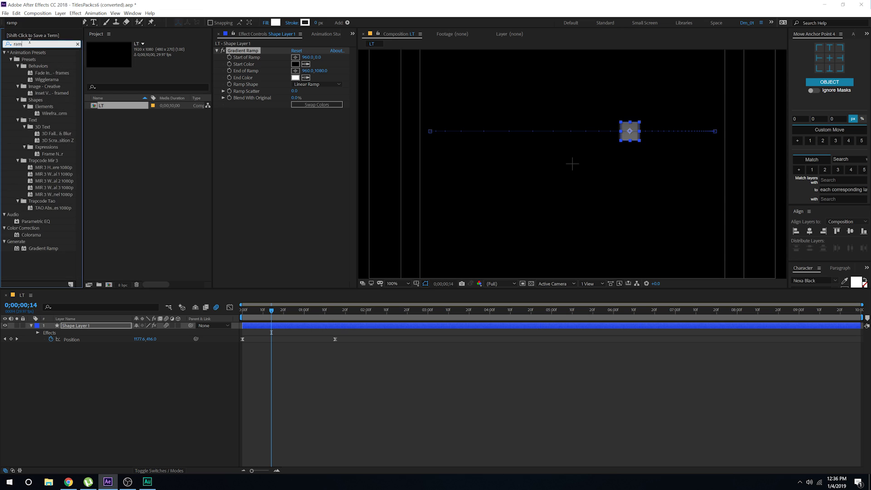
{"action": "left_click", "coordinate": [40, 60]}
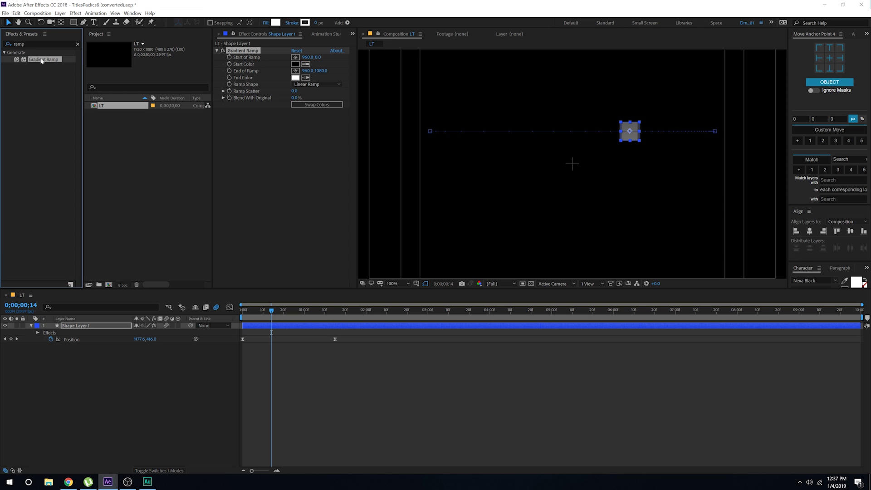
{"action": "right_click", "coordinate": [22, 35]}
{"action": "left_click", "coordinate": [38, 39]}
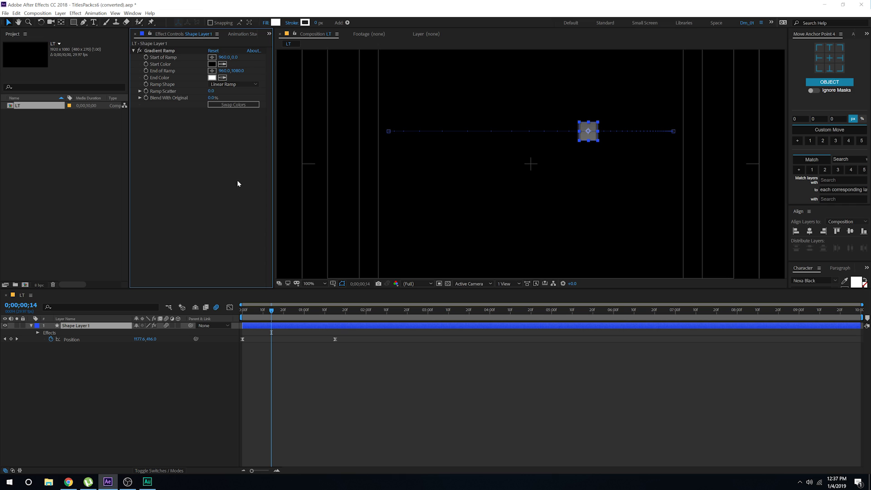
Step: Place the Gradient Ramp start point at the square's top and end point near its bottom
{"action": "scroll", "coordinate": [582, 131], "scroll_direction": "down", "scroll_amount": 1}
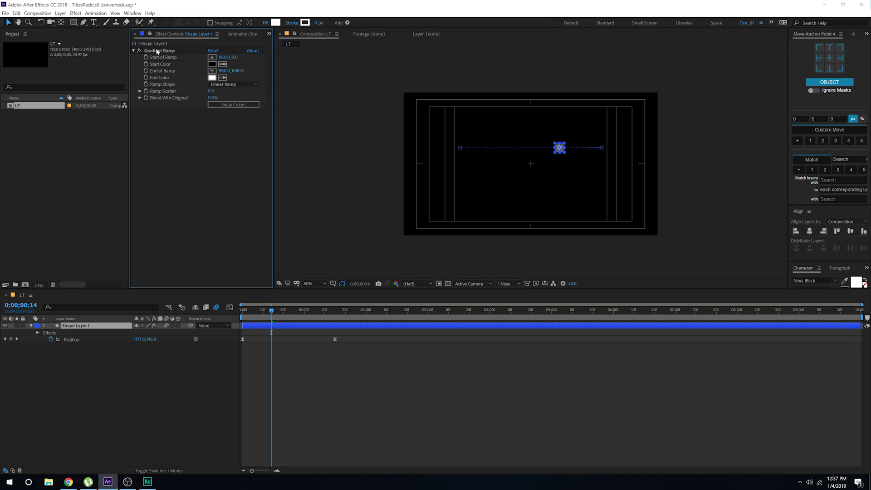
{"action": "key", "text": "ctrl+Down"}
{"action": "left_click_drag", "start_coordinate": [531, 92], "coordinate": [560, 129]}
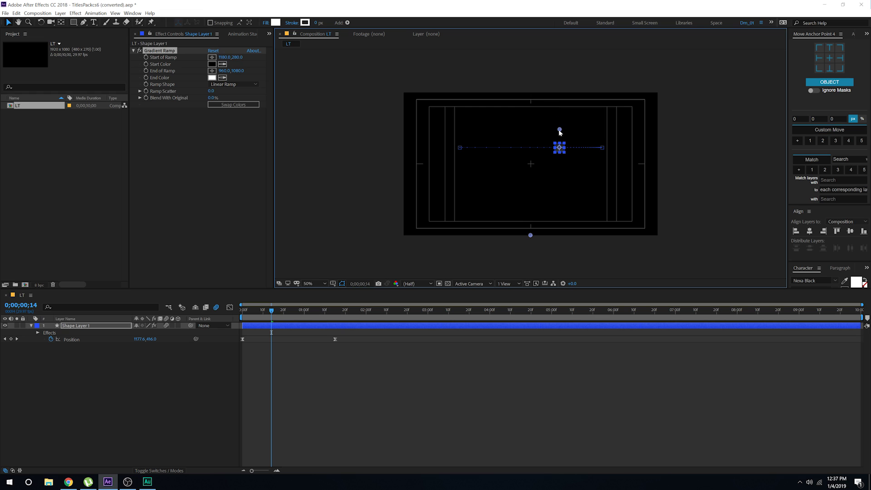
{"action": "left_click_drag", "start_coordinate": [531, 235], "coordinate": [561, 173]}
{"action": "key", "text": "period"}
{"action": "key", "text": "period"}
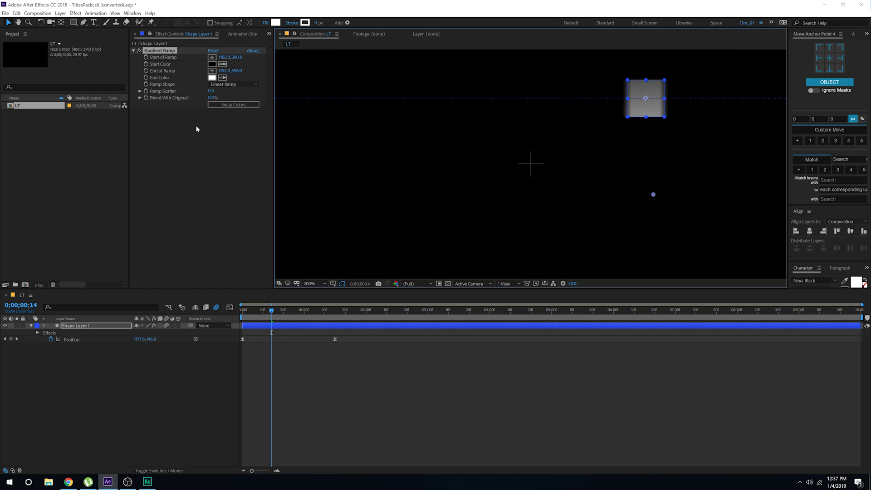
Step: Set the gradient's Start Color to pale purple
{"action": "left_click", "coordinate": [212, 64]}
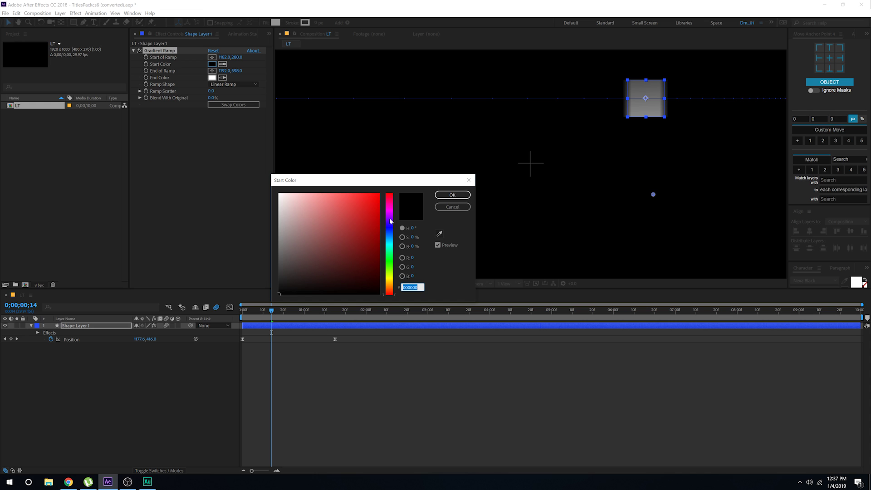
{"action": "left_click", "coordinate": [390, 219]}
{"action": "left_click", "coordinate": [333, 198]}
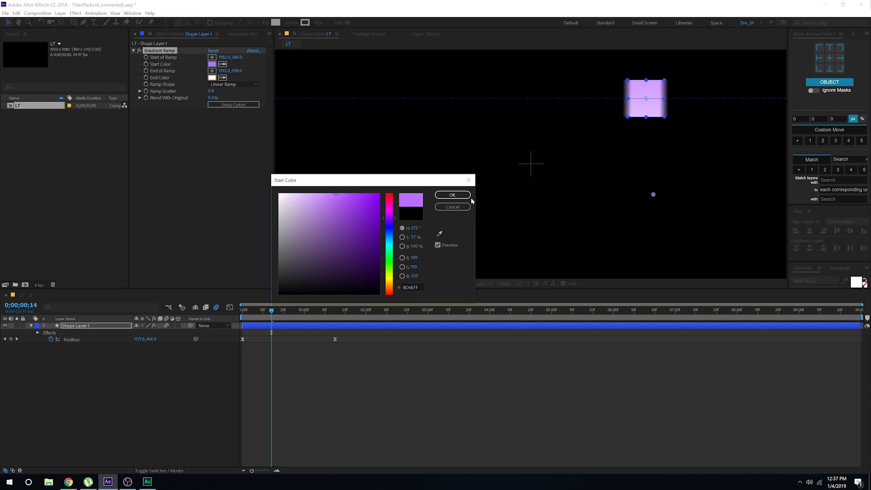
{"action": "left_click", "coordinate": [452, 195]}
Step: Set the End Color to a soft blue and raise the ramp end point slightly
{"action": "left_click", "coordinate": [212, 78]}
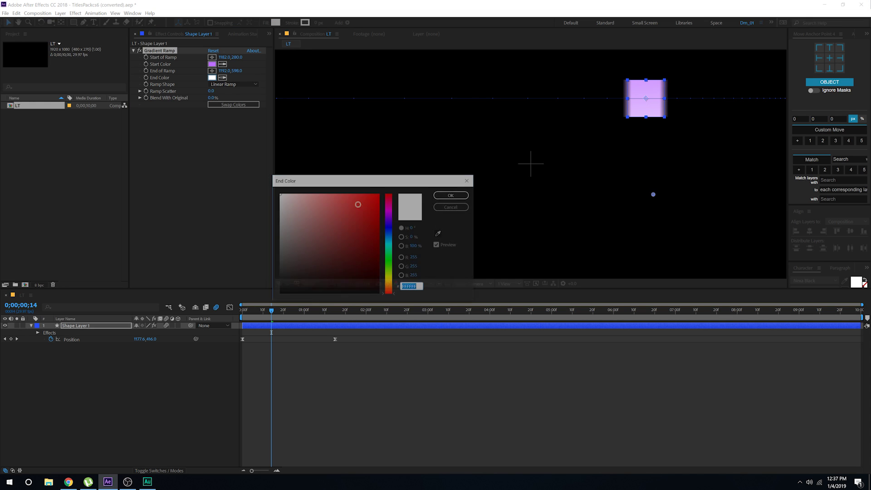
{"action": "left_click", "coordinate": [389, 233]}
{"action": "left_click", "coordinate": [367, 194]}
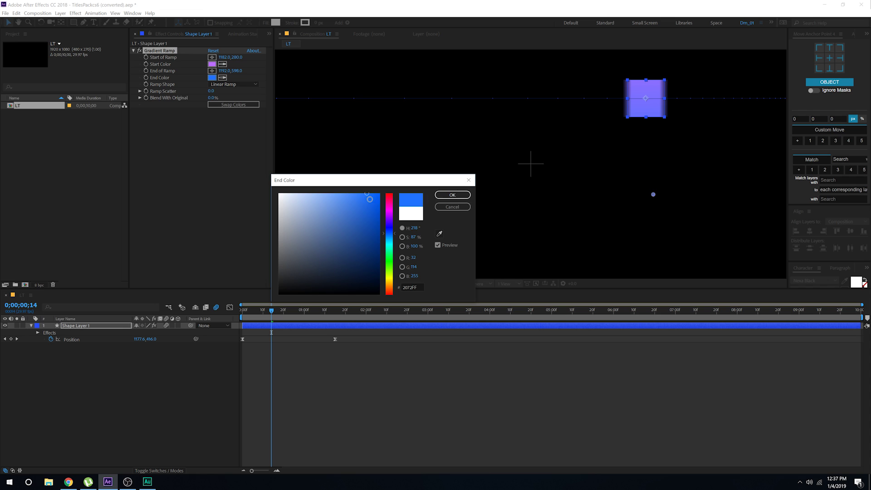
{"action": "left_click", "coordinate": [359, 194]}
{"action": "left_click", "coordinate": [450, 195]}
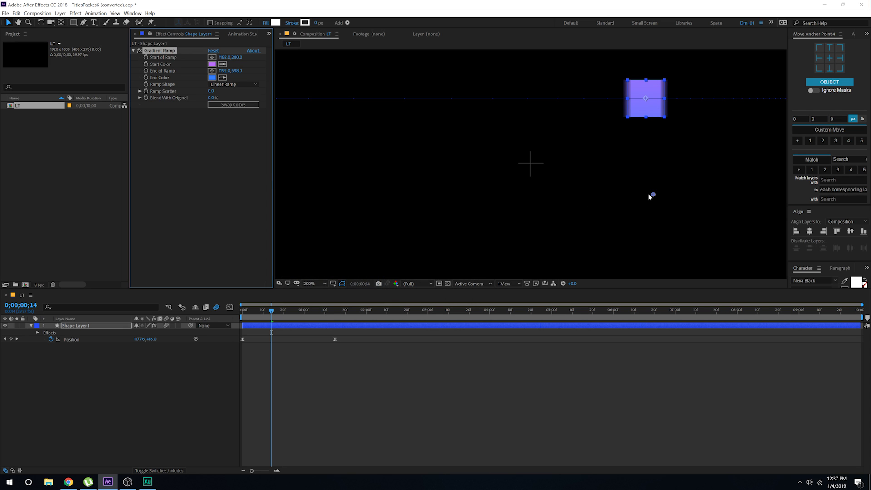
{"action": "left_click_drag", "start_coordinate": [653, 194], "coordinate": [651, 182]}
Step: Preview the gradient slide at 100% zoom and park at 0;00;02;01
{"action": "left_click", "coordinate": [219, 405]}
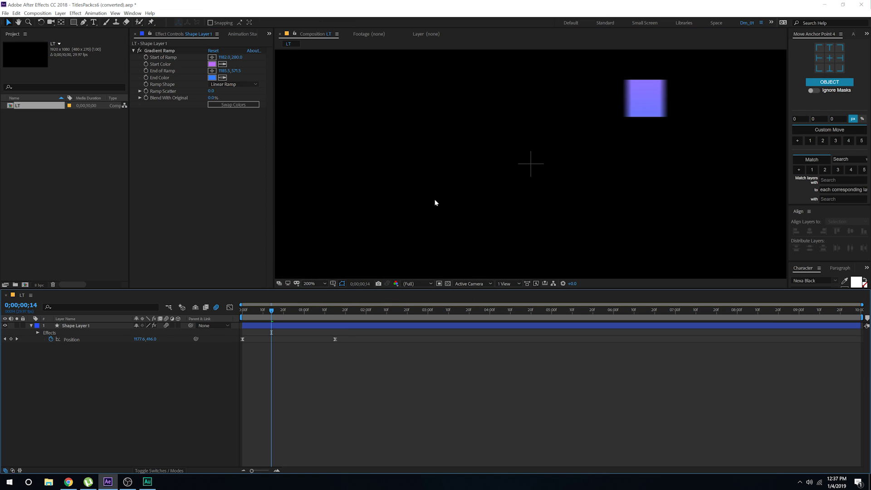
{"action": "key", "text": "comma"}
{"action": "key", "text": "space"}
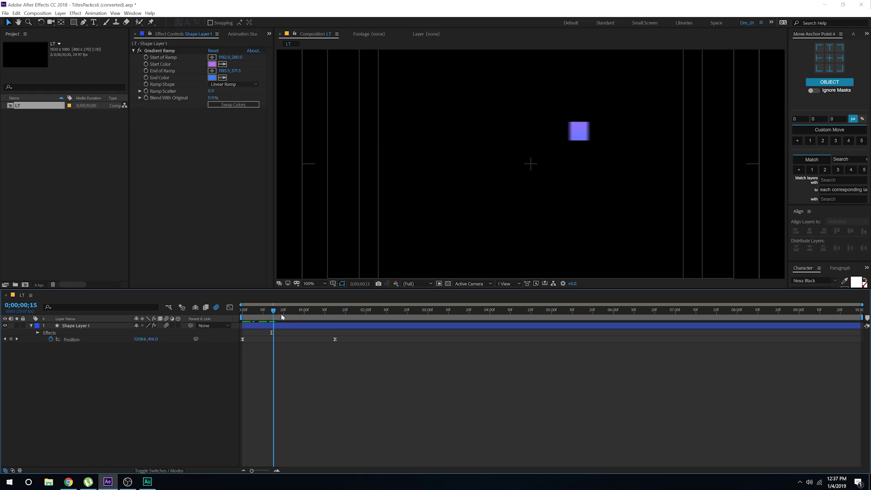
{"action": "key", "text": "space"}
{"action": "left_click_drag", "start_coordinate": [255, 317], "coordinate": [369, 317]}
Step: Apply Echo via the 'ech' search and drag it above Gradient Ramp
{"action": "left_click", "coordinate": [77, 326]}
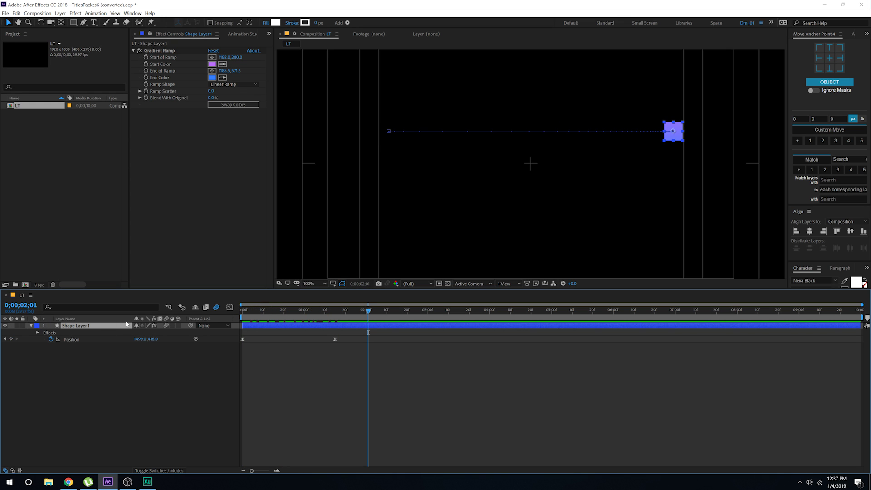
{"action": "key", "text": "ctrl+space"}
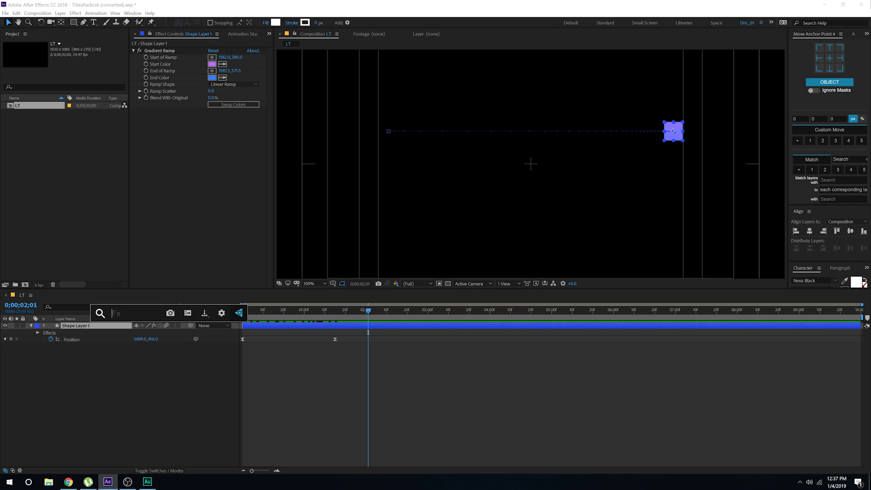
{"action": "type", "text": "ech"}
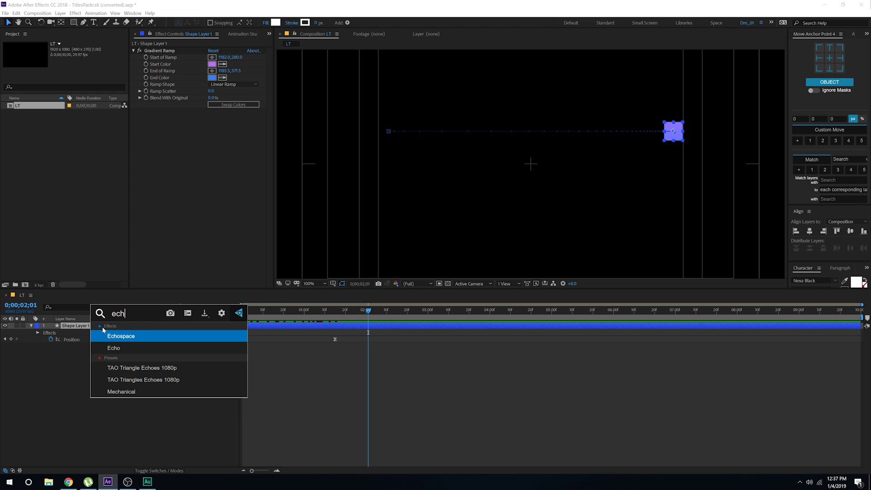
{"action": "left_click", "coordinate": [118, 348]}
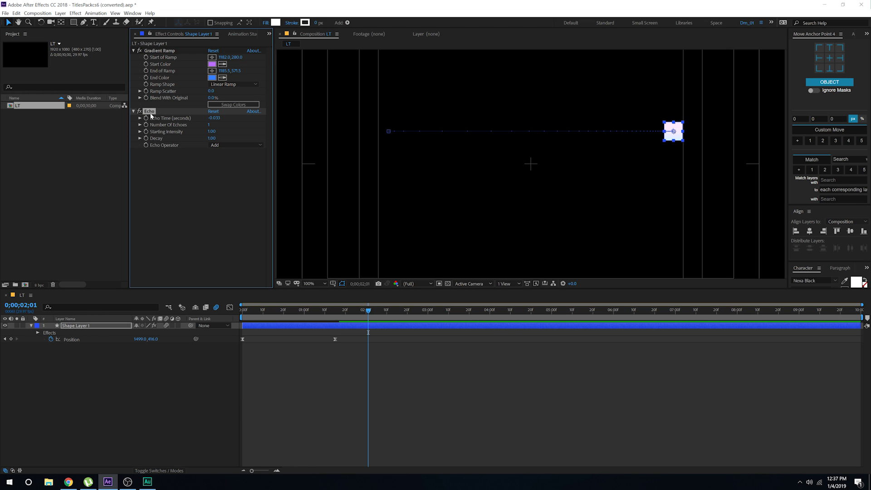
{"action": "left_click_drag", "start_coordinate": [151, 112], "coordinate": [163, 51]}
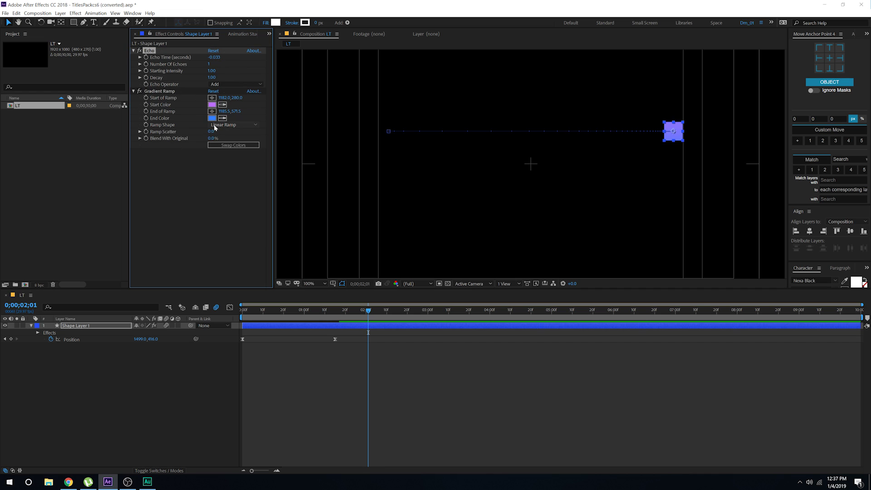
{"action": "left_click_drag", "start_coordinate": [272, 313], "coordinate": [277, 309]}
{"action": "key", "text": "F2"}
{"action": "left_click", "coordinate": [75, 325]}
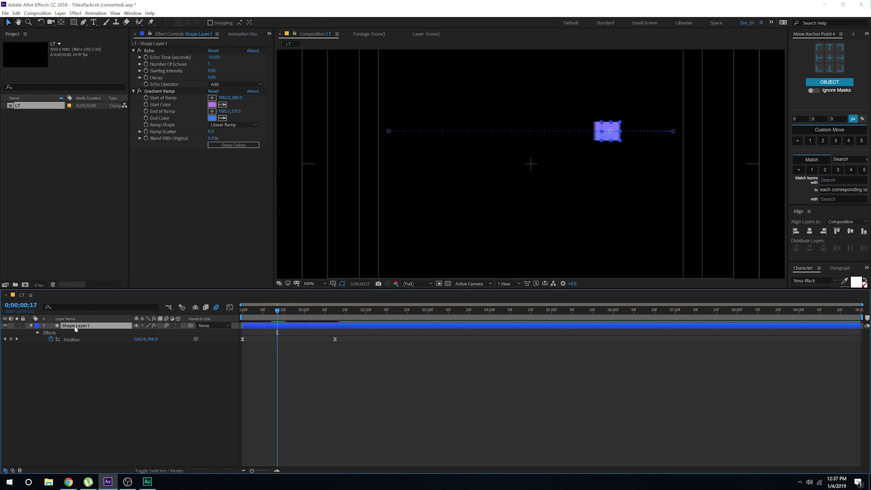
Step: Rename the shape layer to Box_01
{"action": "key", "text": "Return"}
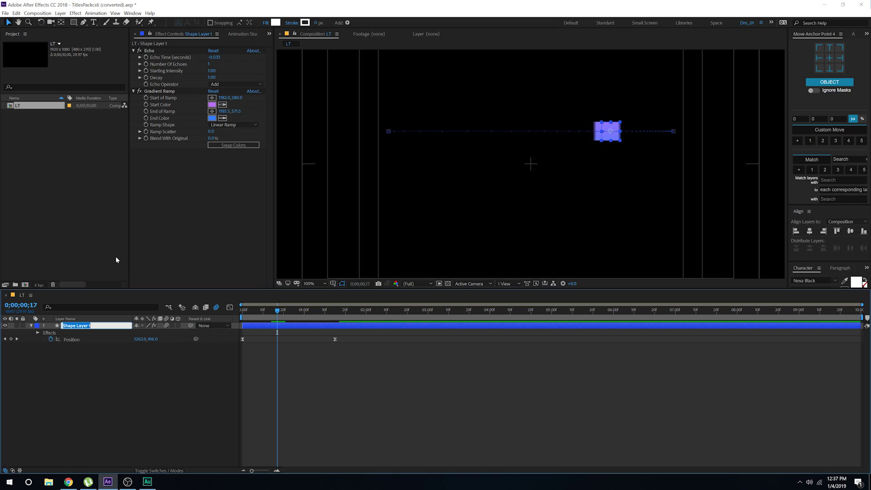
{"action": "type", "text": "Box_01"}
{"action": "key", "text": "Return"}
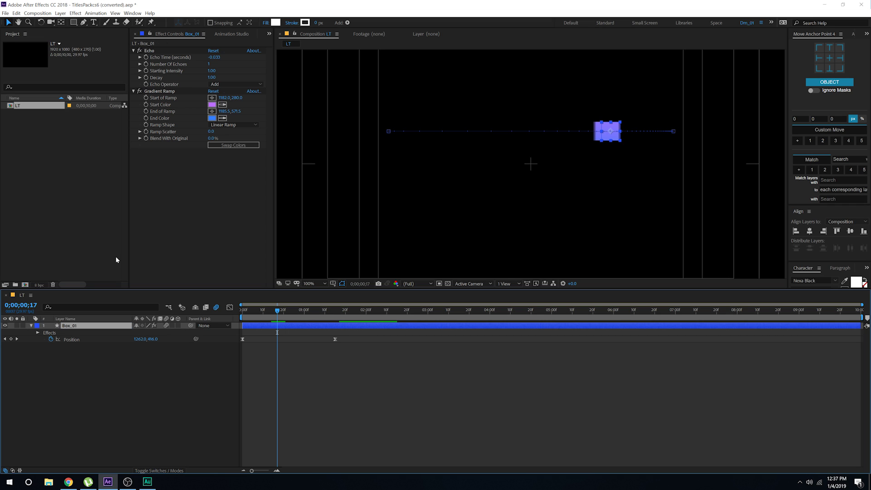
Step: Set Echo Time to -0.008 and Number Of Echoes to 30
{"action": "left_click", "coordinate": [215, 57]}
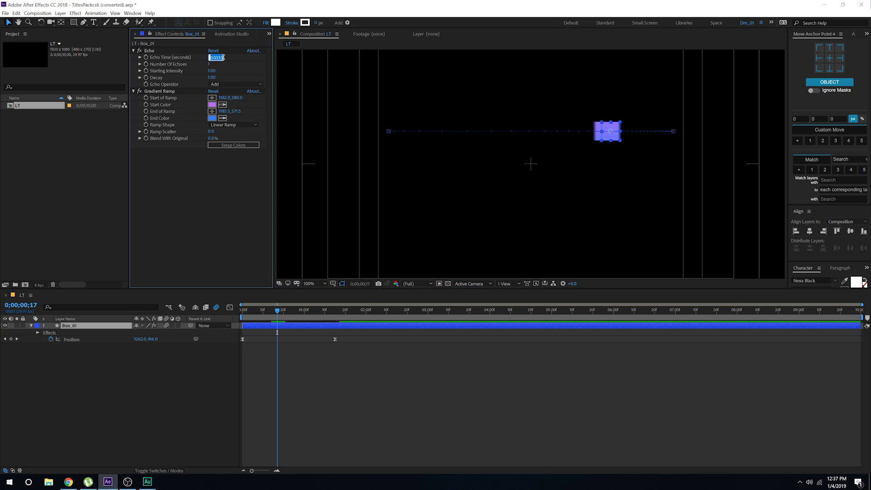
{"action": "left_click", "coordinate": [223, 57]}
{"action": "type", "text": "8"}
{"action": "key", "text": "Return"}
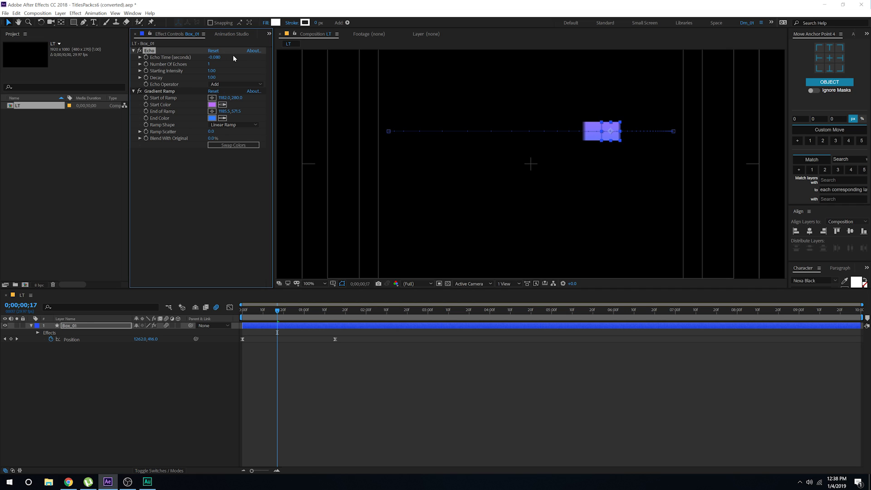
{"action": "left_click", "coordinate": [216, 58]}
{"action": "left_click", "coordinate": [223, 57]}
{"action": "type", "text": "08"}
{"action": "left_click", "coordinate": [205, 169]}
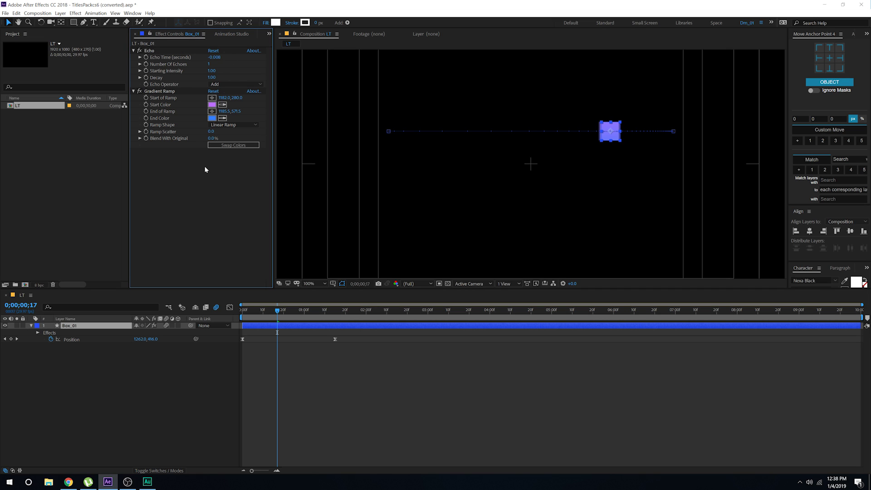
{"action": "left_click", "coordinate": [210, 64]}
{"action": "key", "text": "Return"}
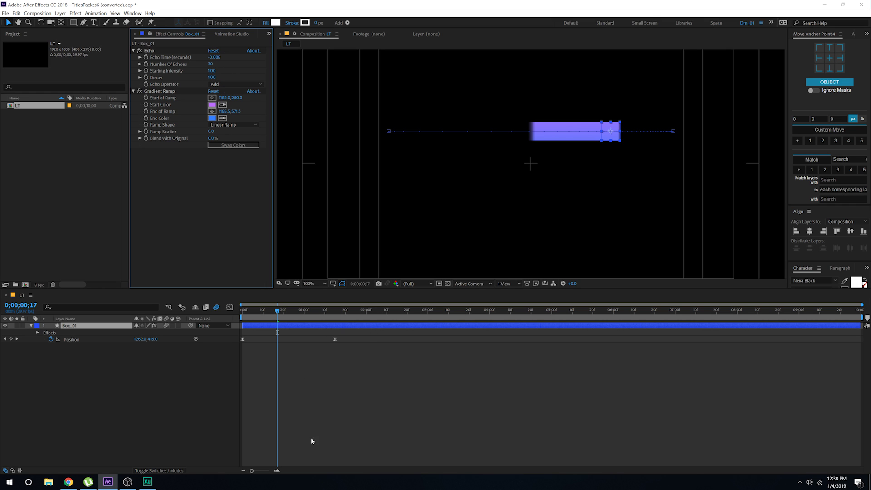
Step: Try Echo Decay values 0.90 and 0.08 while scrubbing the trail
{"action": "left_click_drag", "start_coordinate": [253, 313], "coordinate": [284, 317]}
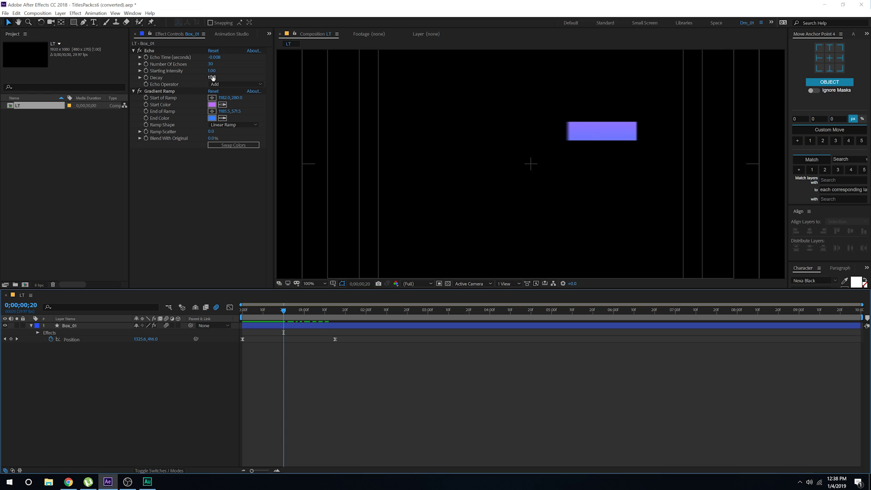
{"action": "left_click_drag", "start_coordinate": [212, 77], "coordinate": [209, 78]}
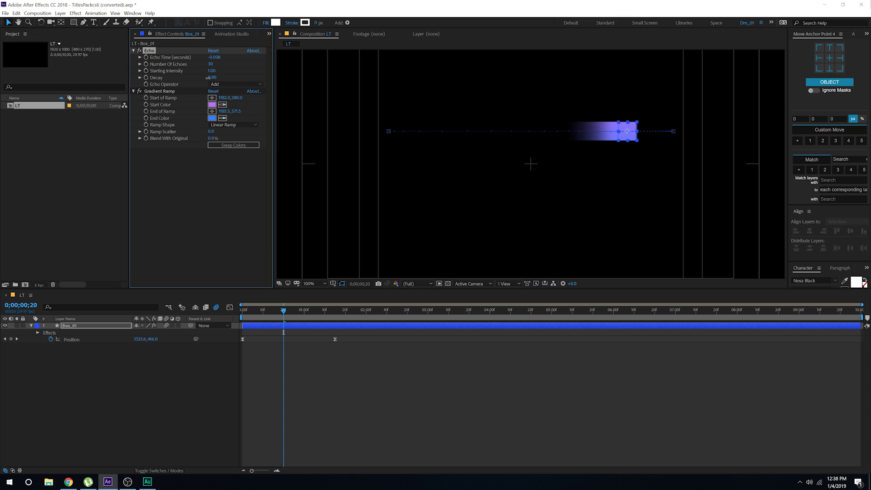
{"action": "left_click", "coordinate": [282, 397]}
{"action": "left_click_drag", "start_coordinate": [282, 308], "coordinate": [262, 319]}
{"action": "left_click", "coordinate": [219, 77]}
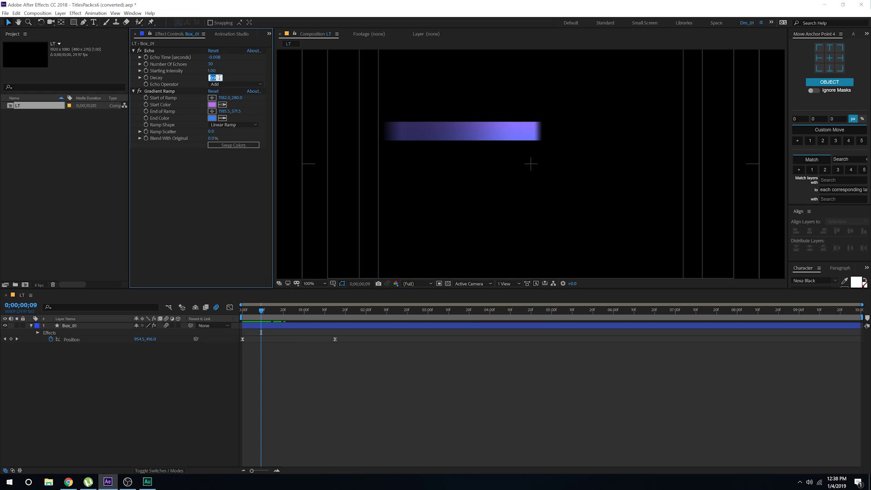
{"action": "type", "text": "0.08"}
{"action": "left_click", "coordinate": [208, 173]}
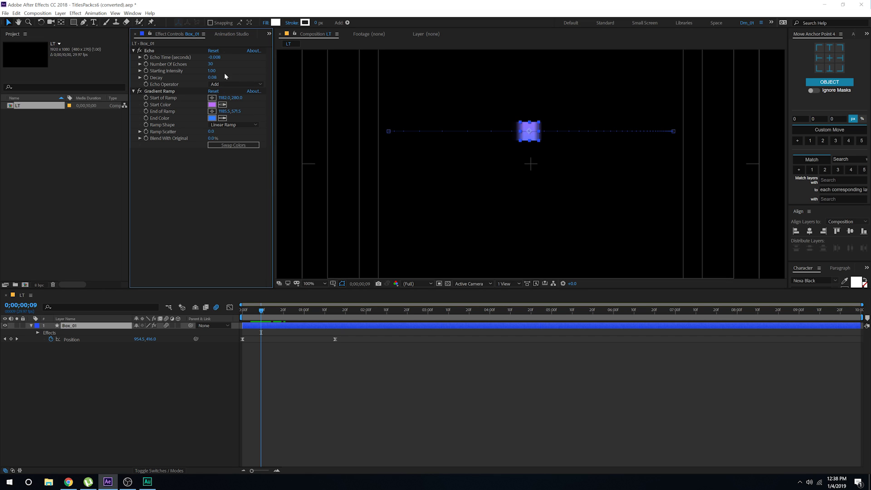
Step: Set Echo Decay to 0.80 and preview the sliding box's trail
{"action": "left_click", "coordinate": [214, 77]}
{"action": "left_click", "coordinate": [221, 77]}
{"action": "type", "text": ".8"}
{"action": "left_click", "coordinate": [214, 202]}
{"action": "left_click", "coordinate": [309, 353]}
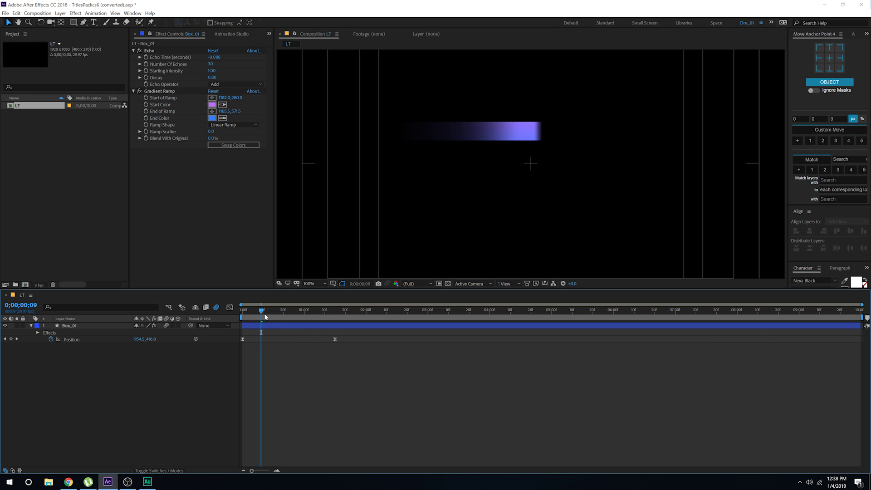
{"action": "left_click_drag", "start_coordinate": [265, 317], "coordinate": [312, 320]}
{"action": "key", "text": "space"}
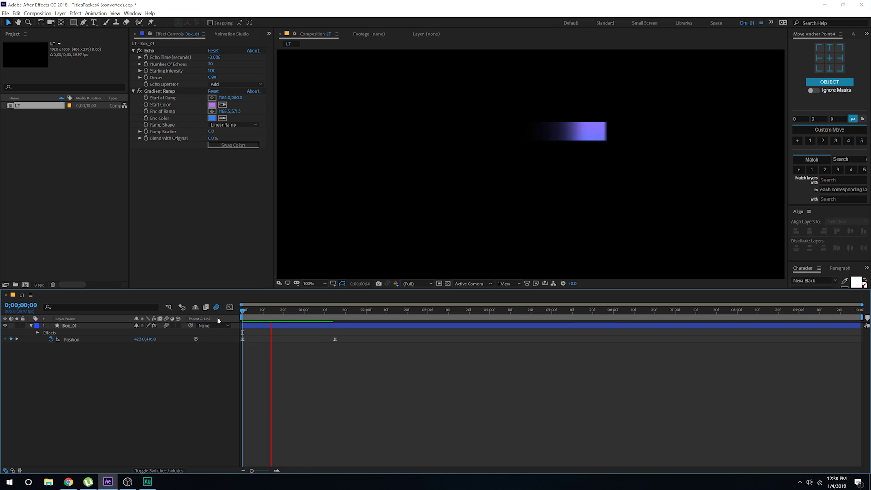
{"action": "mouse_move", "coordinate": [272, 314]}
{"action": "left_mouse_down"}
{"action": "mouse_move", "coordinate": [287, 314]}
{"action": "mouse_move", "coordinate": [253, 318]}
{"action": "mouse_move", "coordinate": [323, 319]}
{"action": "mouse_move", "coordinate": [256, 320]}
{"action": "mouse_move", "coordinate": [268, 318]}
{"action": "left_mouse_up"}
Step: Settle on an Echo Decay of 0.85 and scrub to check the fading trail
{"action": "left_click", "coordinate": [215, 78]}
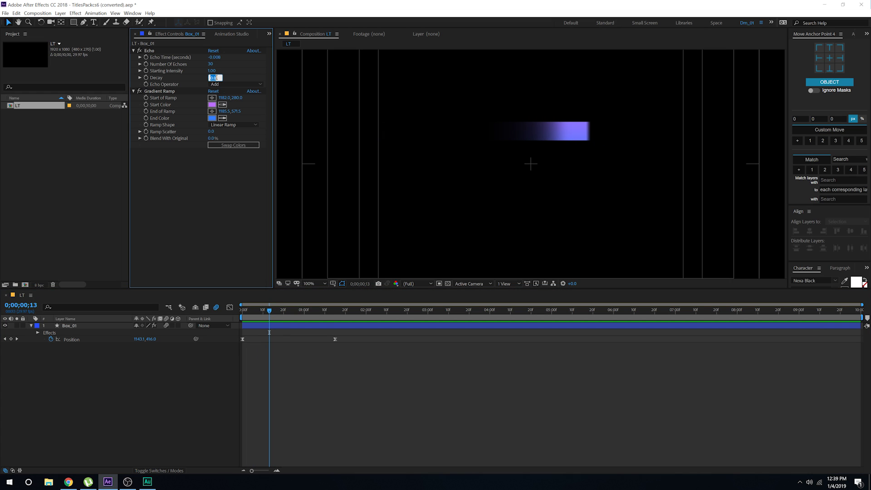
{"action": "left_click", "coordinate": [220, 78]}
{"action": "key", "text": "Return"}
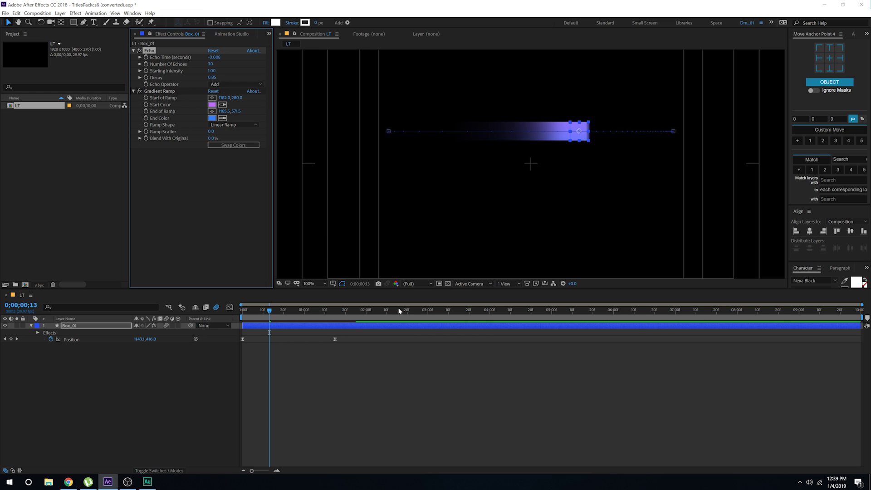
{"action": "left_click", "coordinate": [371, 376]}
{"action": "left_click_drag", "start_coordinate": [274, 309], "coordinate": [350, 317]}
Step: Apply the Glow effect to Box_01 via the quick effect search 'gl'
{"action": "left_click", "coordinate": [76, 326]}
{"action": "key", "text": "ctrl+space"}
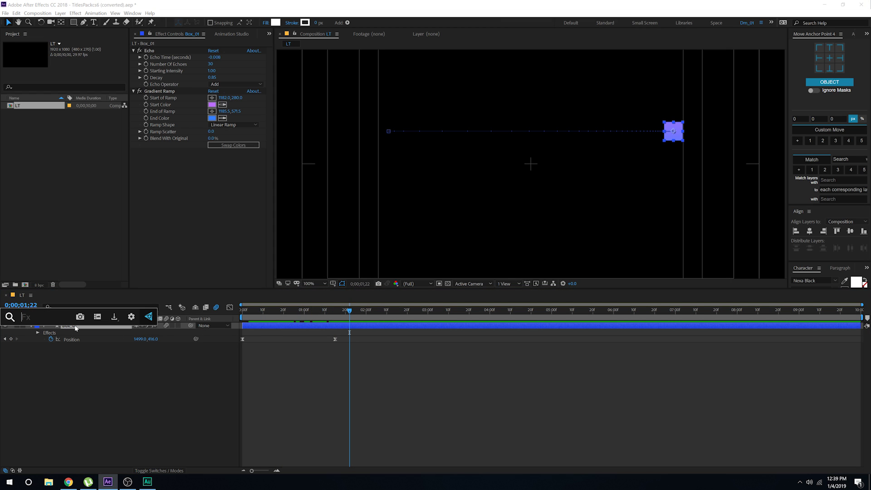
{"action": "type", "text": "glo"}
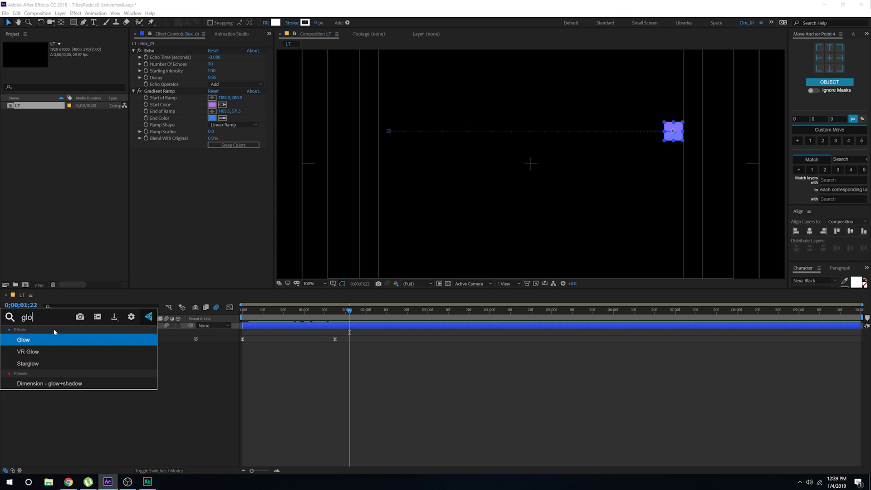
{"action": "key", "text": "Return"}
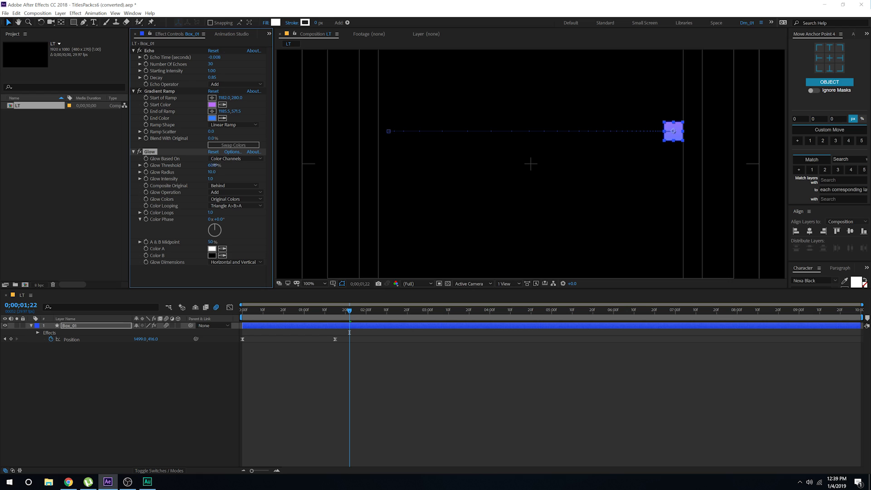
Step: Set Box_01's Glow Threshold to 100% and Glow Radius to 251, previewing the glow
{"action": "left_click_drag", "start_coordinate": [223, 165], "coordinate": [225, 172]}
{"action": "left_click_drag", "start_coordinate": [212, 165], "coordinate": [245, 166]}
{"action": "left_click", "coordinate": [278, 404]}
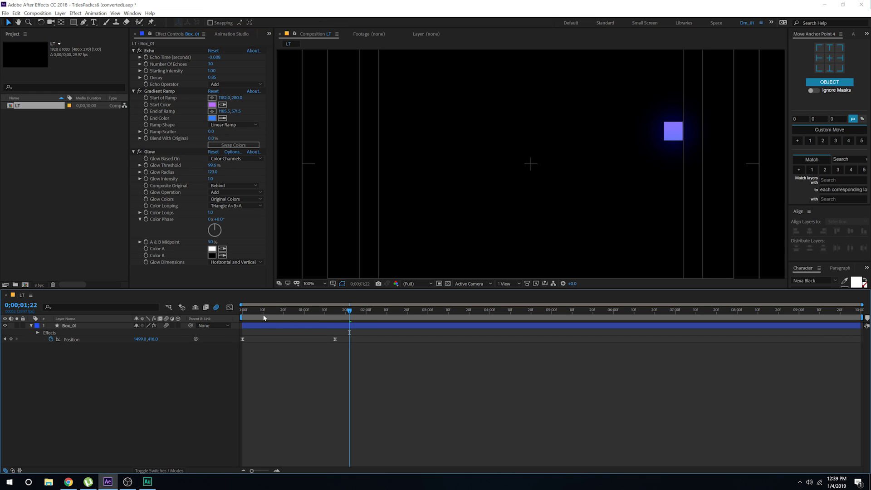
{"action": "left_click_drag", "start_coordinate": [249, 310], "coordinate": [267, 312]}
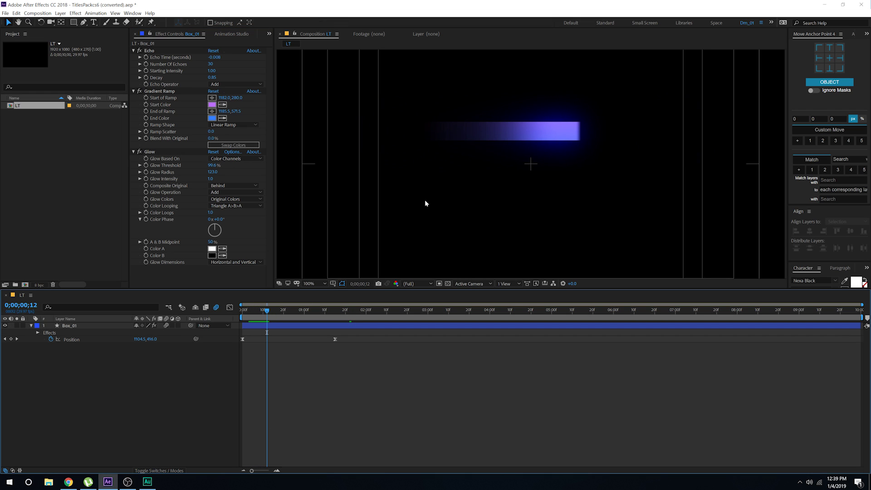
{"action": "left_click_drag", "start_coordinate": [212, 167], "coordinate": [258, 167]}
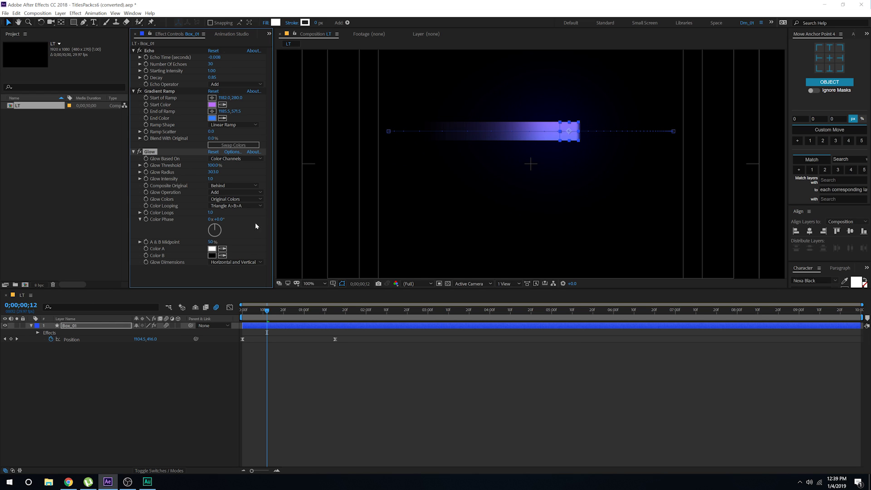
{"action": "left_click", "coordinate": [252, 349]}
{"action": "mouse_move", "coordinate": [263, 311]}
{"action": "left_mouse_down"}
{"action": "mouse_move", "coordinate": [248, 310]}
{"action": "mouse_move", "coordinate": [270, 310]}
{"action": "mouse_move", "coordinate": [261, 302]}
{"action": "left_mouse_up"}
{"action": "key", "text": "ctrl+z"}
{"action": "key", "text": "ctrl+z"}
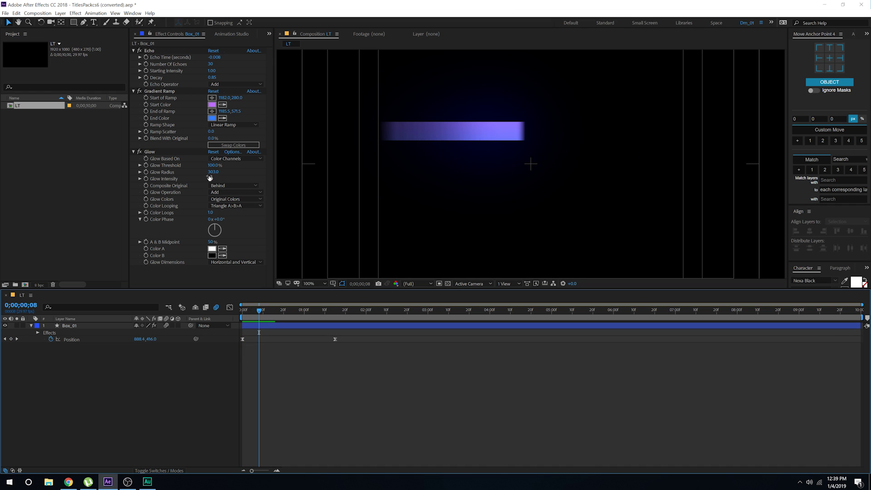
{"action": "left_click", "coordinate": [332, 310]}
{"action": "left_click", "coordinate": [32, 326]}
{"action": "left_click", "coordinate": [75, 326]}
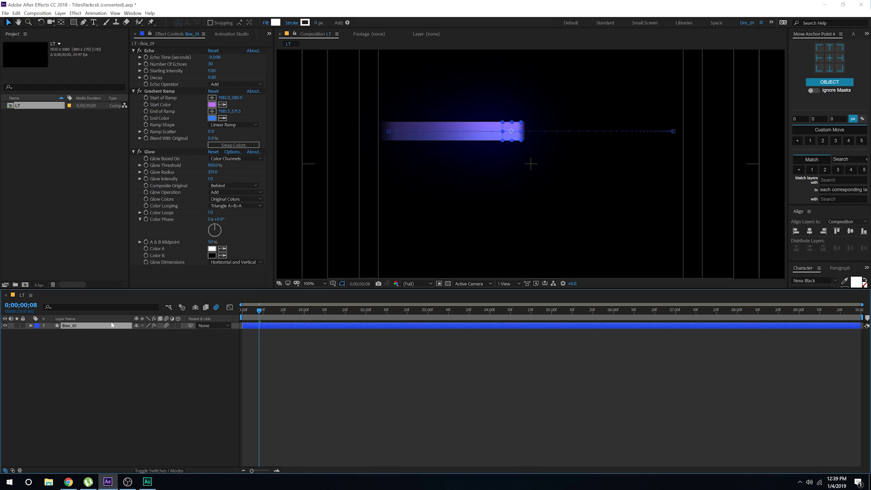
Step: Duplicate Box_01 with Ctrl+D and rename the new layer 'Matte_01'
{"action": "key", "text": "ctrl+d"}
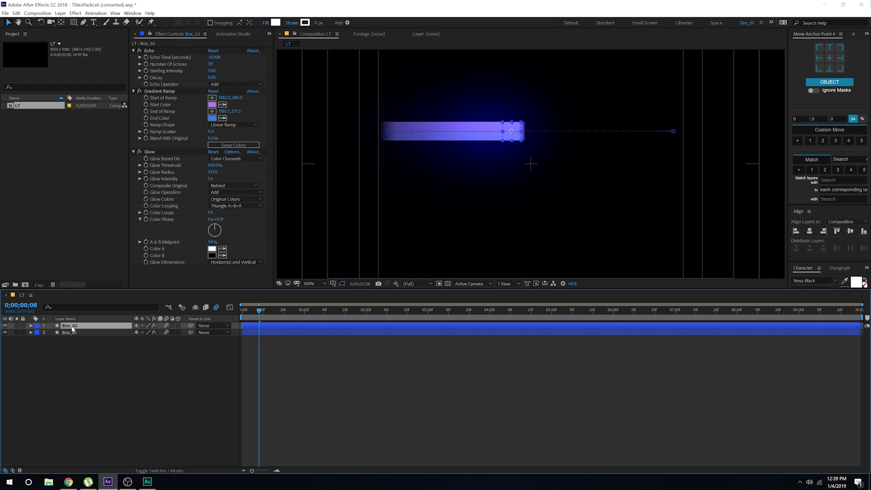
{"action": "key", "text": "Return"}
{"action": "type", "text": "Ma"}
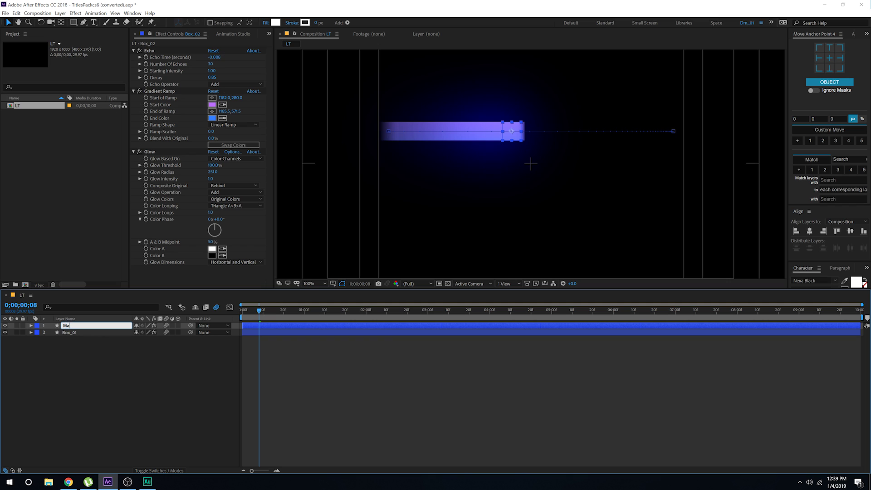
{"action": "type", "text": "tte_01"}
{"action": "key", "text": "Return"}
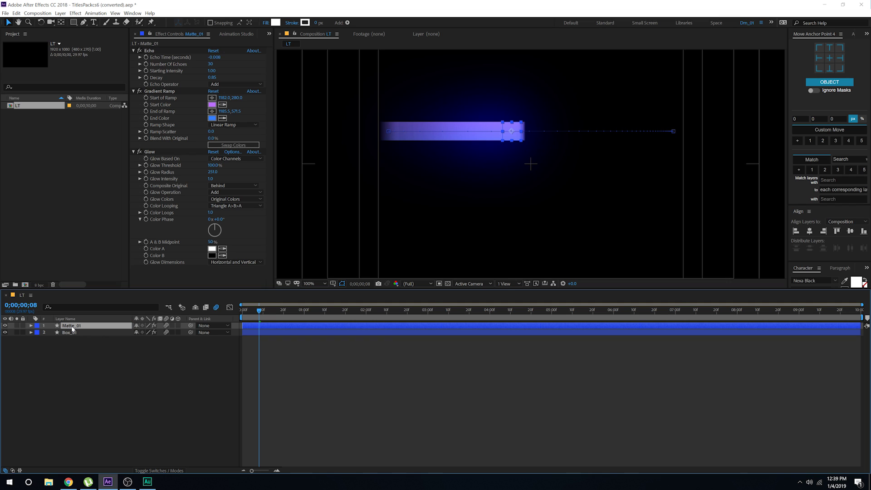
Step: Delete the Glow, Echo and Gradient Ramp effects from Matte_01
{"action": "left_click", "coordinate": [148, 152]}
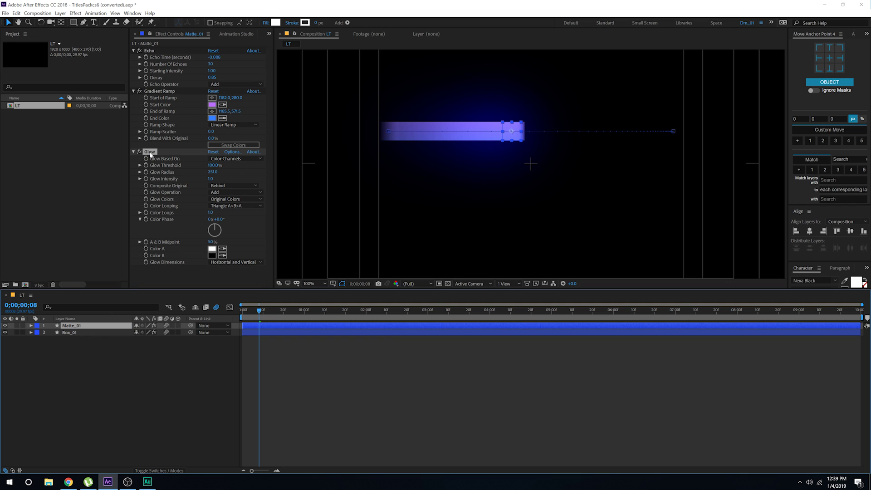
{"action": "key", "text": "Delete"}
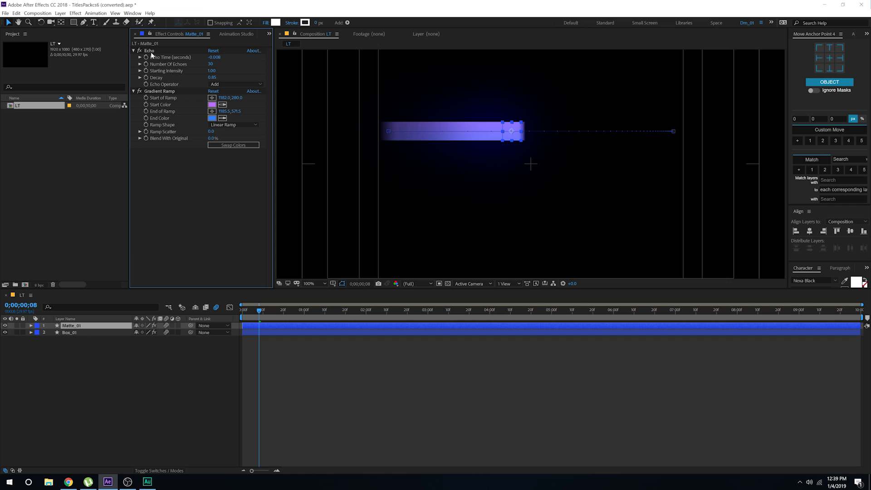
{"action": "left_click", "coordinate": [150, 50]}
{"action": "key", "text": "Delete"}
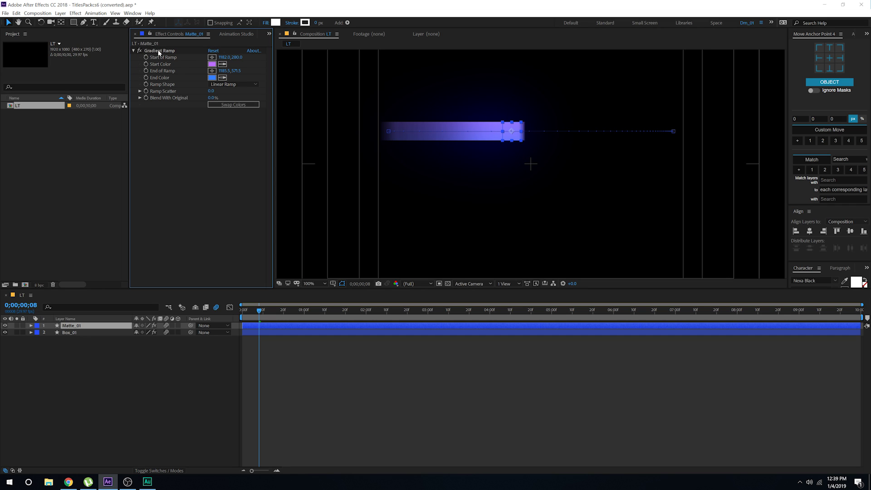
{"action": "left_click", "coordinate": [159, 51]}
{"action": "key", "text": "Delete"}
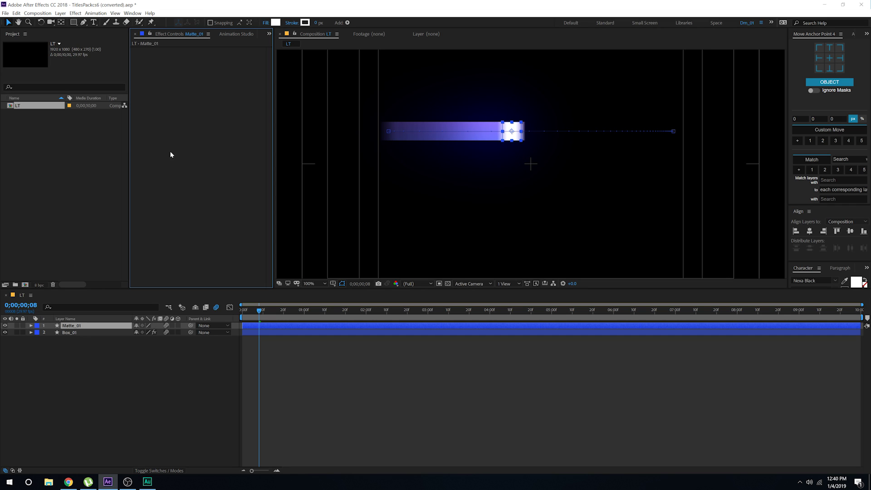
Step: Turn off Matte_01's motion blur and reselect the layer
{"action": "left_click", "coordinate": [216, 308]}
{"action": "left_click", "coordinate": [175, 366]}
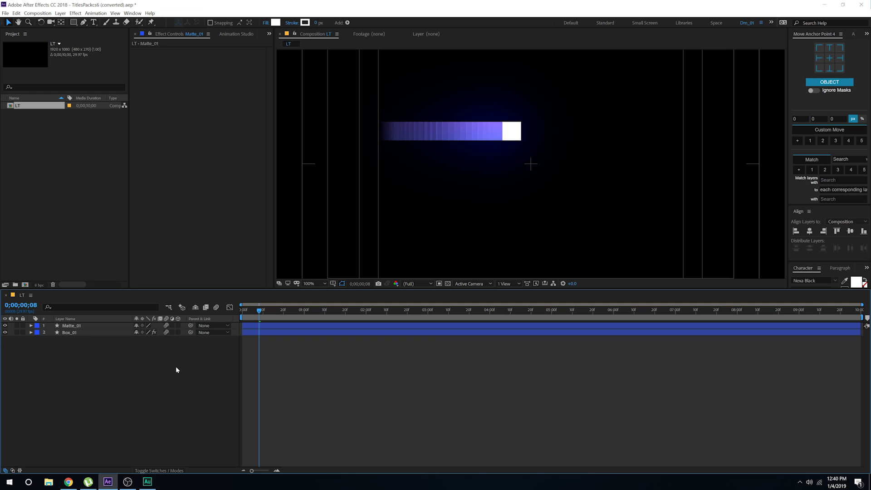
{"action": "left_click", "coordinate": [77, 328]}
Step: Snap Matte_01's anchor to its right edge and scale its width to about 1200% into a bar
{"action": "left_click_drag", "start_coordinate": [253, 311], "coordinate": [217, 314]}
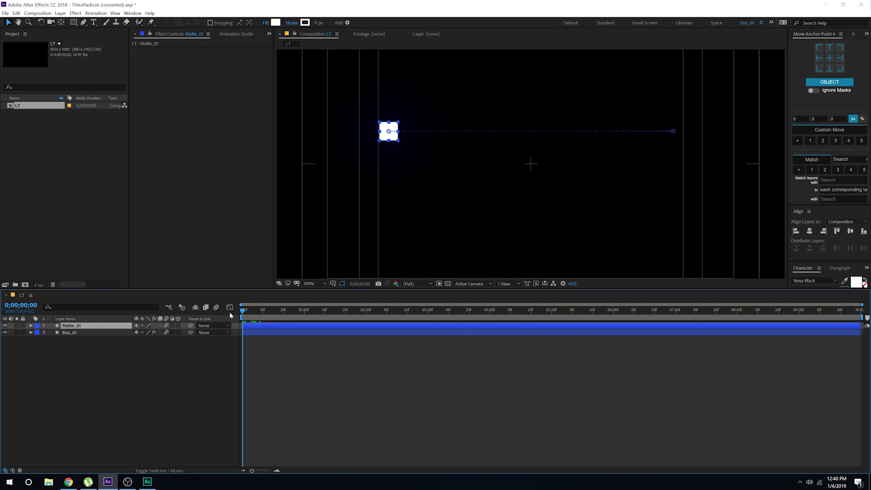
{"action": "key", "text": "s"}
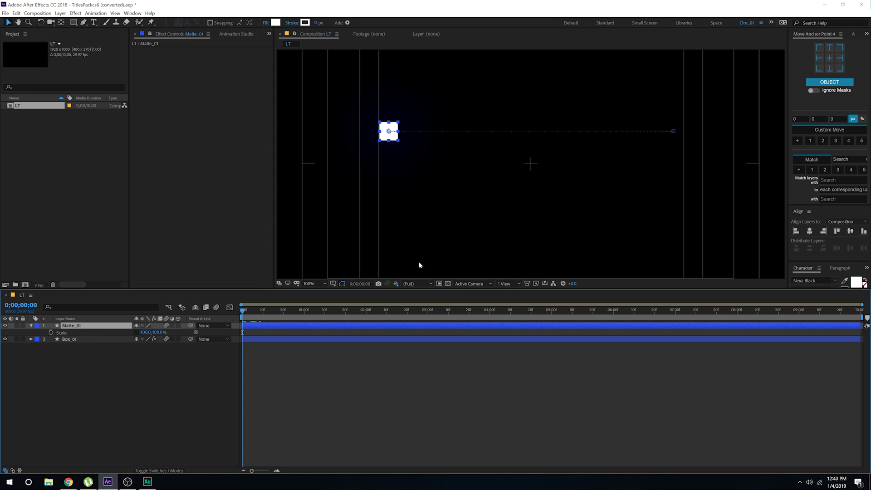
{"action": "mouse_move", "coordinate": [374, 138]}
{"action": "left_mouse_down"}
{"action": "mouse_move", "coordinate": [398, 163]}
{"action": "mouse_move", "coordinate": [530, 180]}
{"action": "left_mouse_up"}
{"action": "key", "text": "period"}
{"action": "key", "text": "v"}
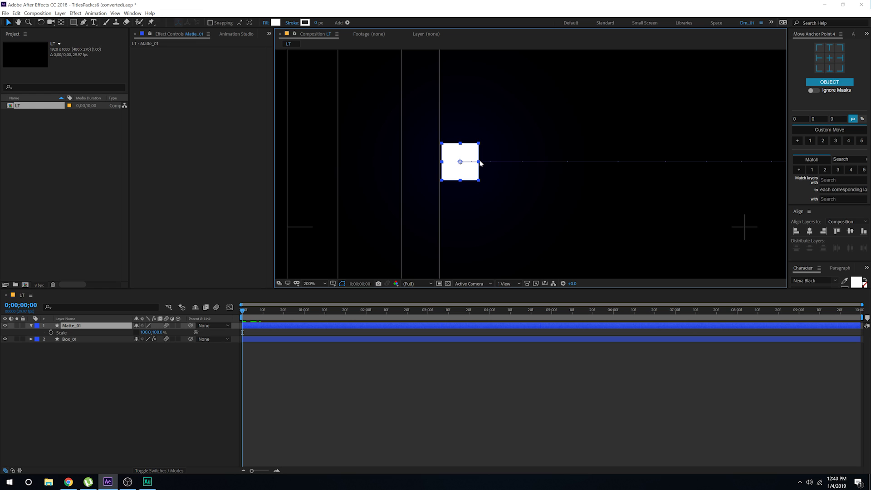
{"action": "left_click", "coordinate": [61, 21]}
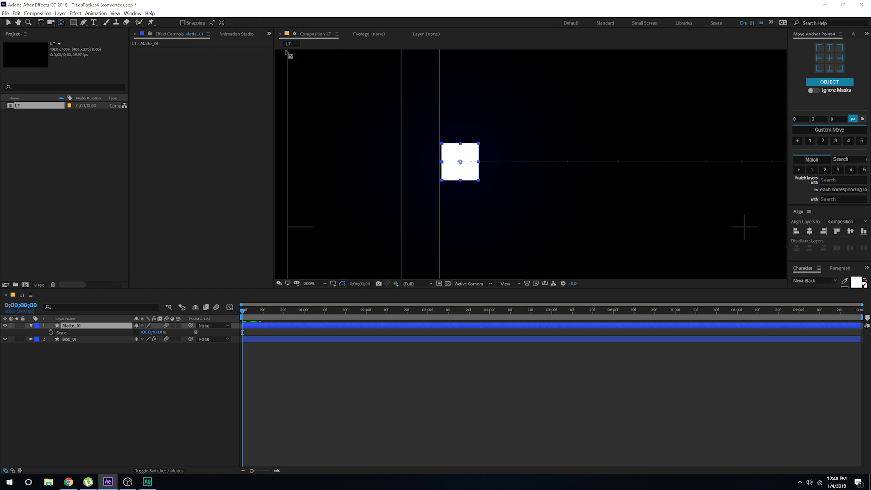
{"action": "left_click", "coordinate": [183, 23]}
{"action": "left_click_drag", "start_coordinate": [460, 161], "coordinate": [479, 161]}
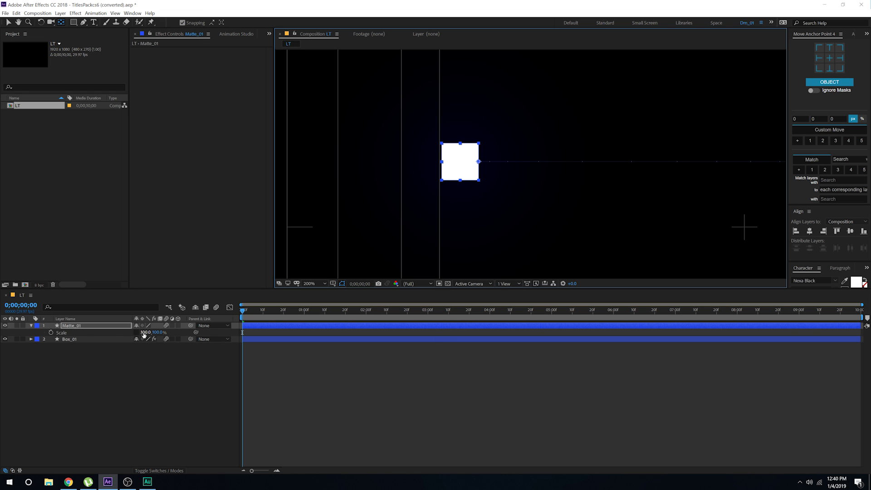
{"action": "left_click_drag", "start_coordinate": [145, 333], "coordinate": [679, 349]}
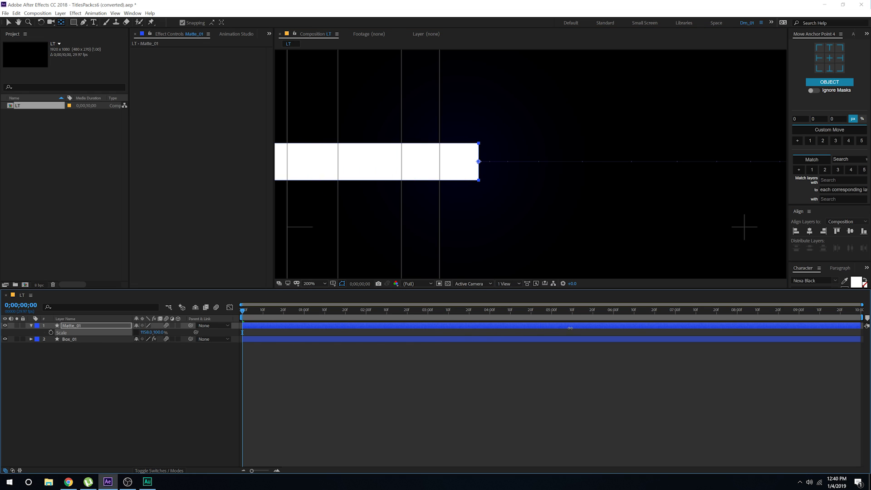
{"action": "key", "text": "slash"}
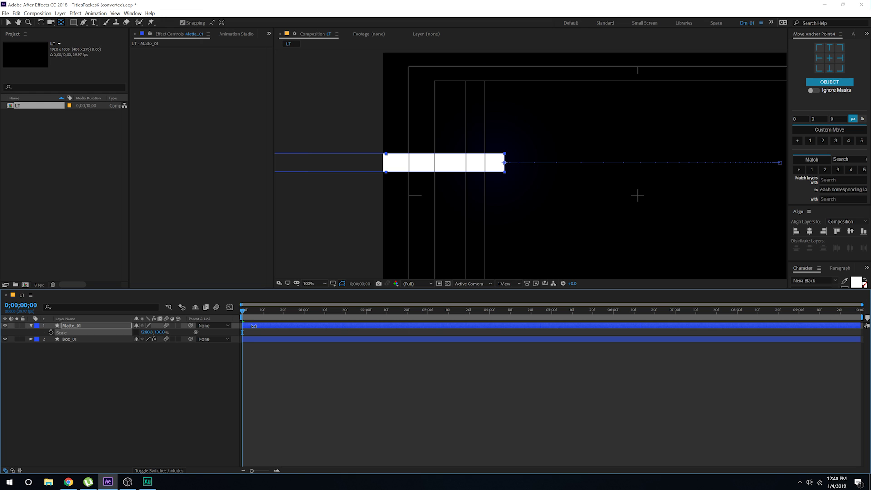
Step: At the 1;15 Position keyframe, widen the Matte_01 bar leftward and scrub to check its slide
{"action": "key", "text": "p"}
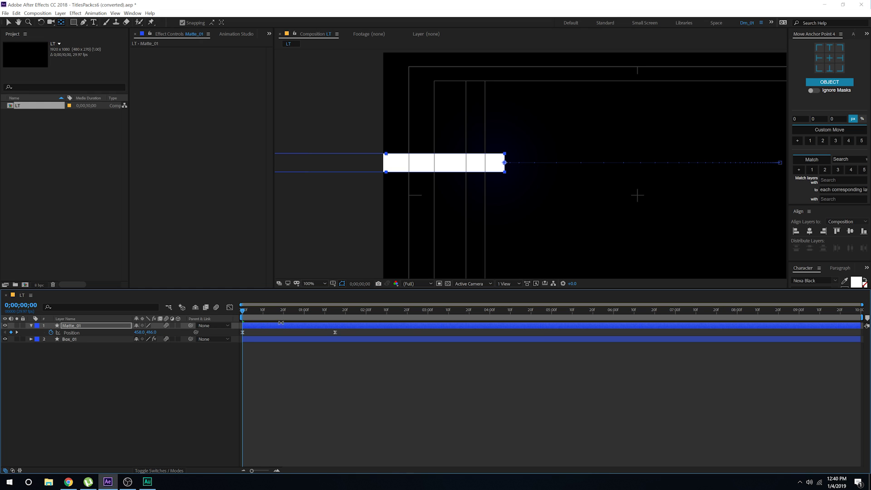
{"action": "left_click", "coordinate": [334, 312]}
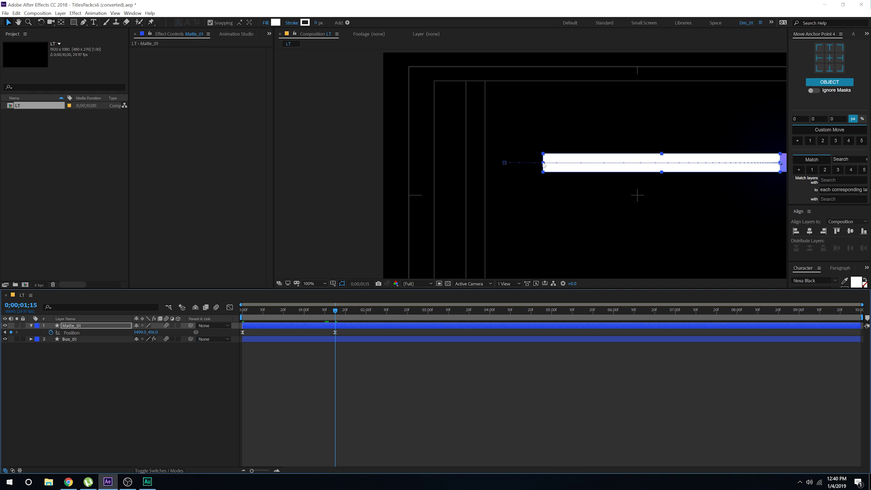
{"action": "left_click_drag", "start_coordinate": [545, 165], "coordinate": [484, 170]}
{"action": "key", "text": "ctrl+z"}
{"action": "left_click", "coordinate": [368, 398]}
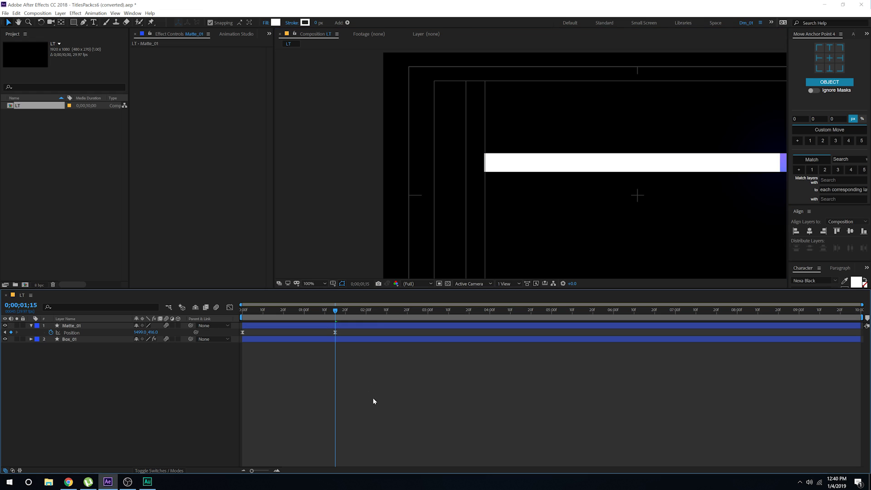
{"action": "left_click_drag", "start_coordinate": [589, 216], "coordinate": [470, 214]}
{"action": "left_click_drag", "start_coordinate": [334, 312], "coordinate": [321, 331]}
Step: Create a text layer reading 'MOTION DESIGNER' above the bar
{"action": "left_click", "coordinate": [93, 22]}
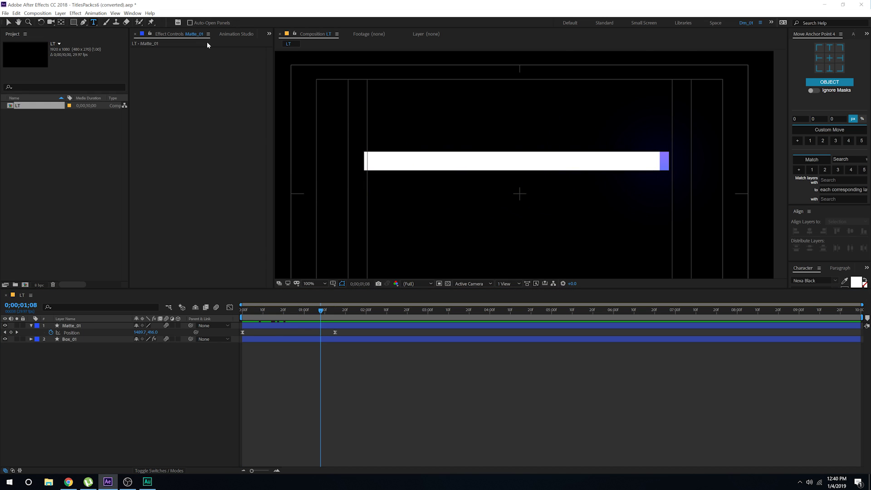
{"action": "left_click", "coordinate": [432, 137]}
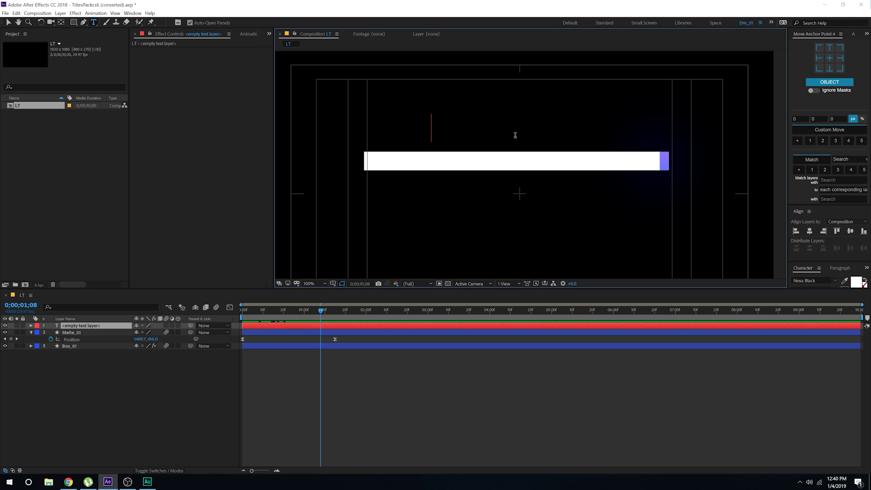
{"action": "type", "text": "MOTION DE"}
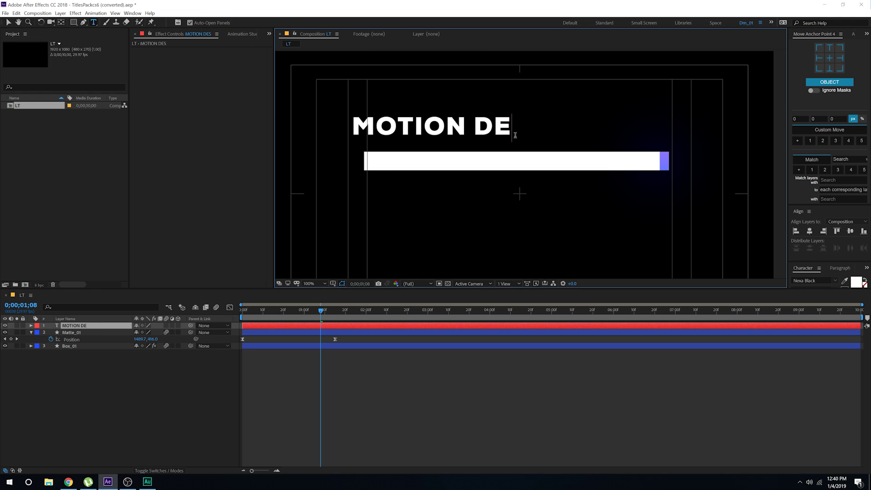
{"action": "type", "text": "SIGNER"}
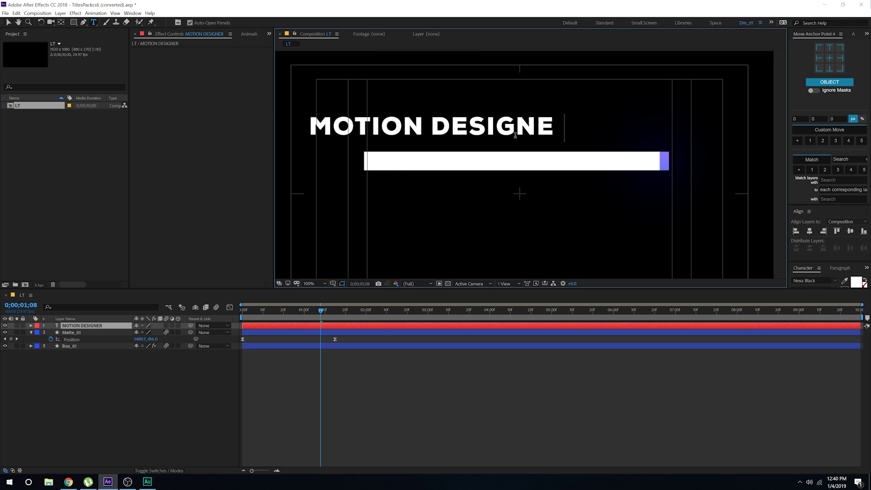
Step: Set the title to 39 px with tracking 346, move it onto the bar and centre it horizontally
{"action": "left_click", "coordinate": [8, 23]}
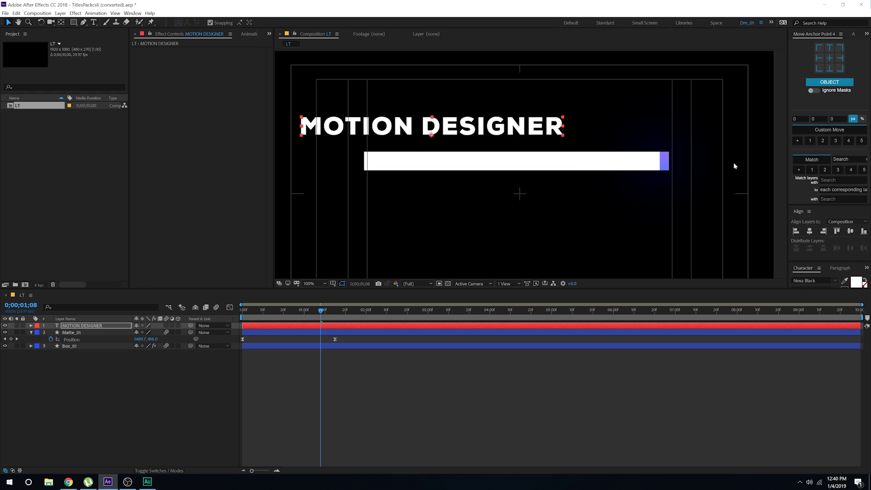
{"action": "left_click", "coordinate": [804, 268]}
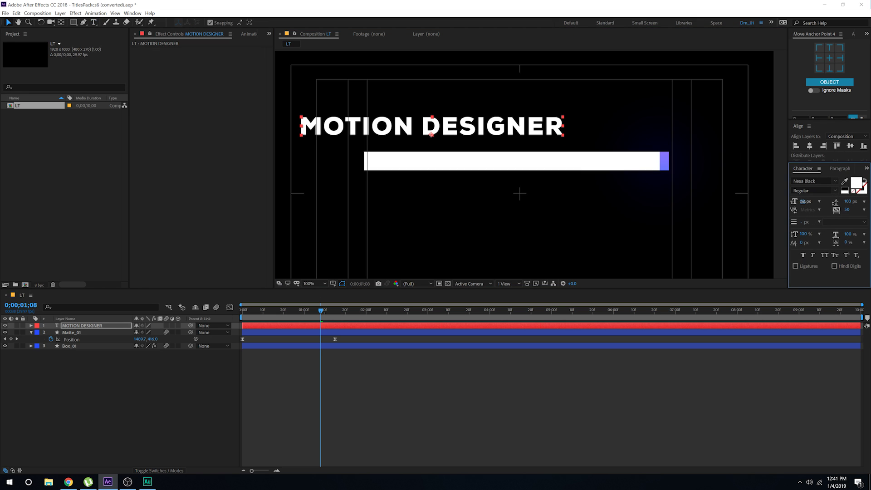
{"action": "left_click_drag", "start_coordinate": [803, 201], "coordinate": [853, 210]}
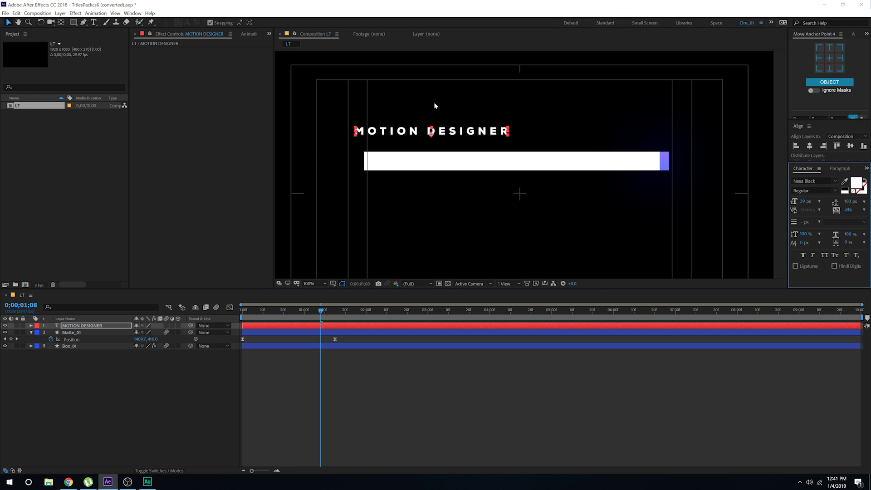
{"action": "left_click_drag", "start_coordinate": [470, 137], "coordinate": [538, 164]}
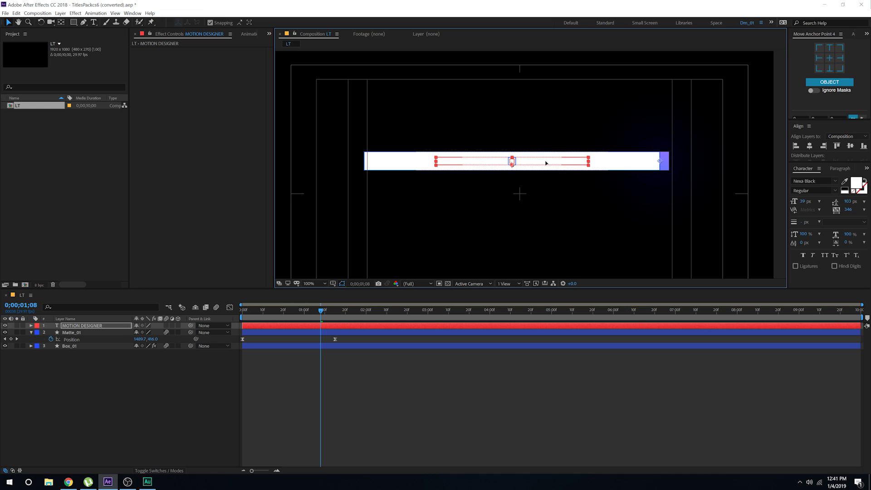
{"action": "left_click", "coordinate": [809, 146]}
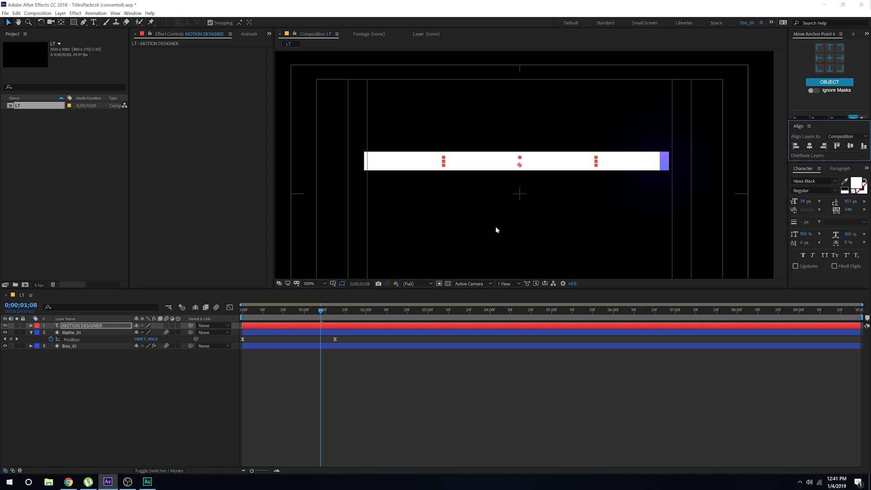
Step: Place Matte_01 above MOTION DESIGNER and set MOTION DESIGNER's track matte to Alpha Matte 'Matte_01'
{"action": "left_click", "coordinate": [76, 333]}
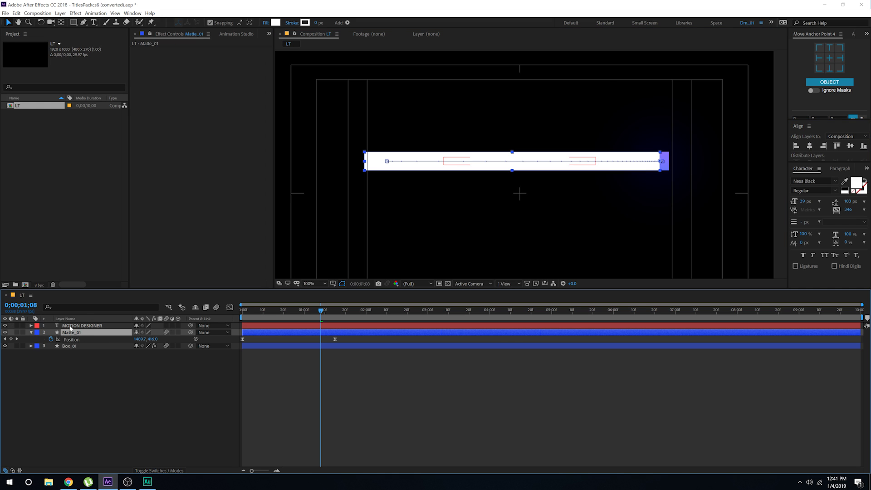
{"action": "left_click_drag", "start_coordinate": [74, 334], "coordinate": [72, 323]}
{"action": "left_click", "coordinate": [72, 341]}
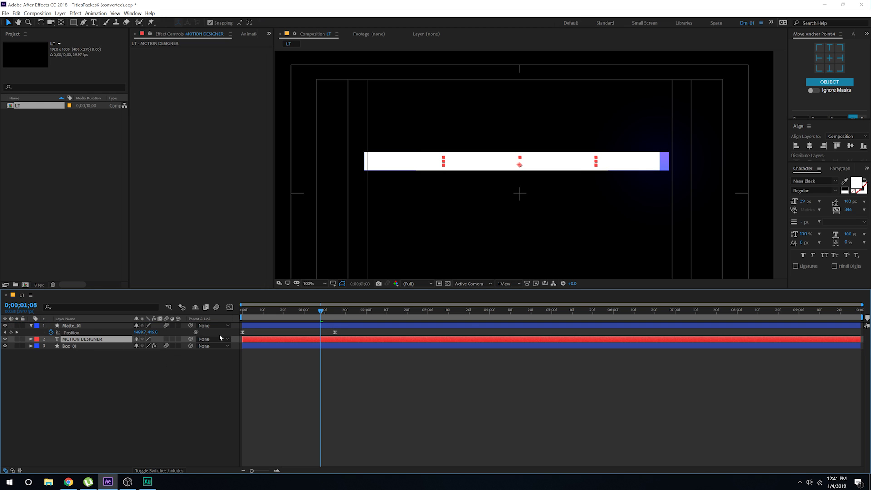
{"action": "key", "text": "F4"}
{"action": "left_click", "coordinate": [176, 345]}
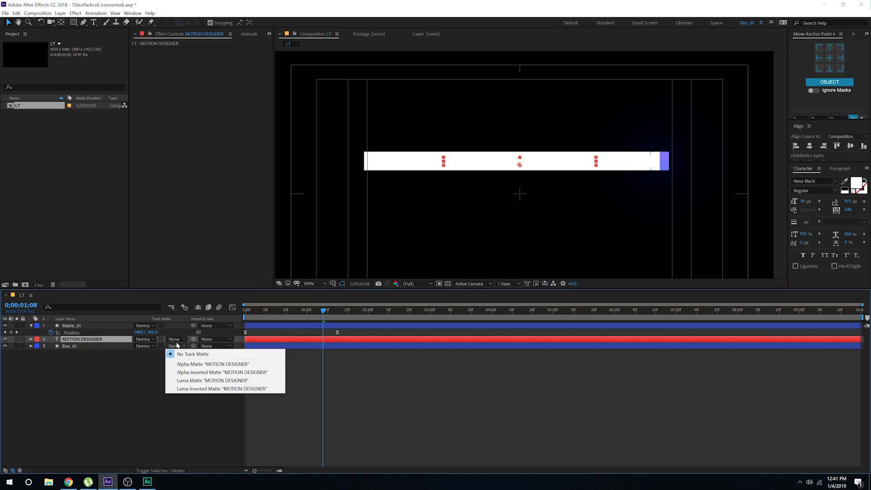
{"action": "left_click", "coordinate": [189, 364]}
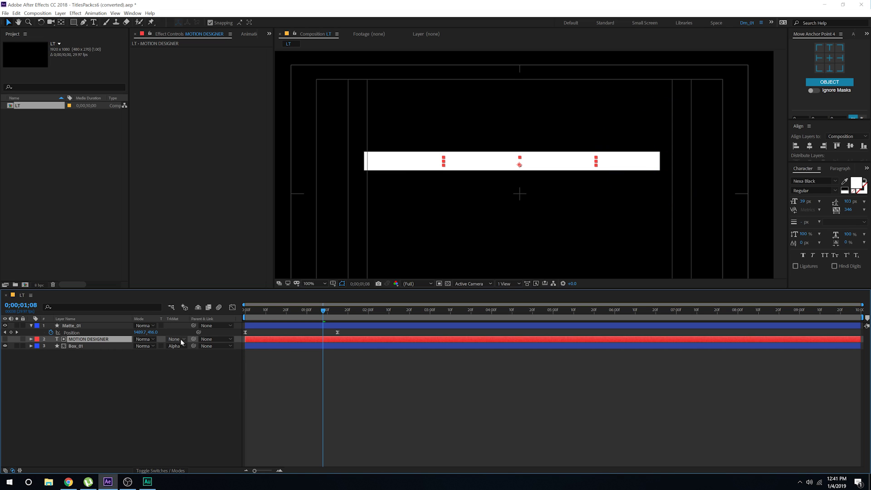
{"action": "key", "text": "ctrl+z"}
{"action": "left_click", "coordinate": [181, 339]}
{"action": "left_click", "coordinate": [186, 358]}
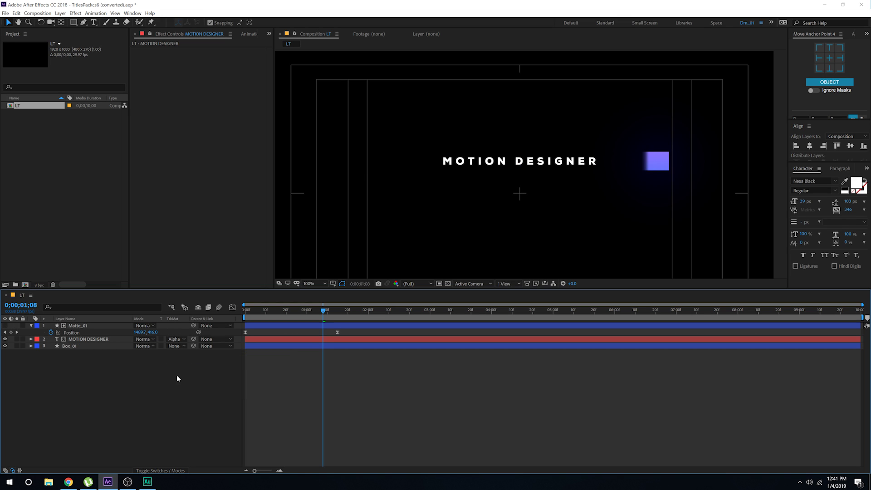
Step: Preview the text reveal, then return to the start of the animation
{"action": "left_click_drag", "start_coordinate": [323, 311], "coordinate": [290, 318]}
{"action": "key", "text": "space"}
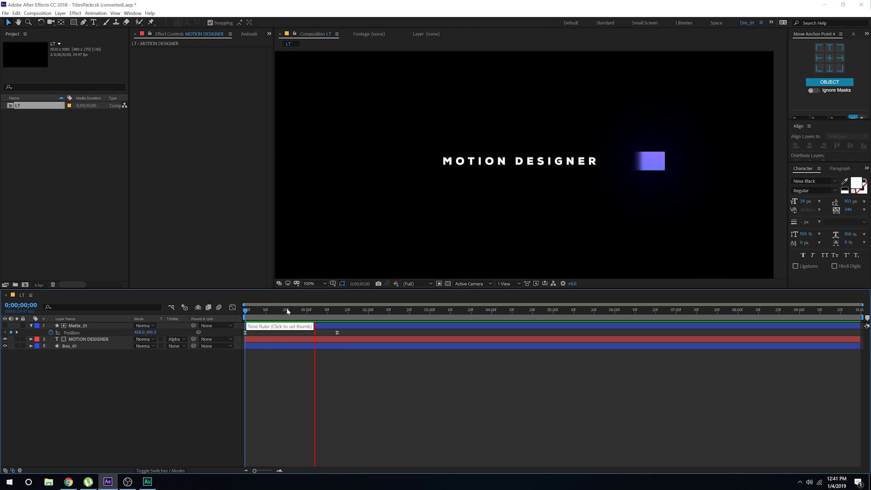
{"action": "left_click", "coordinate": [252, 311]}
{"action": "key", "text": "Home"}
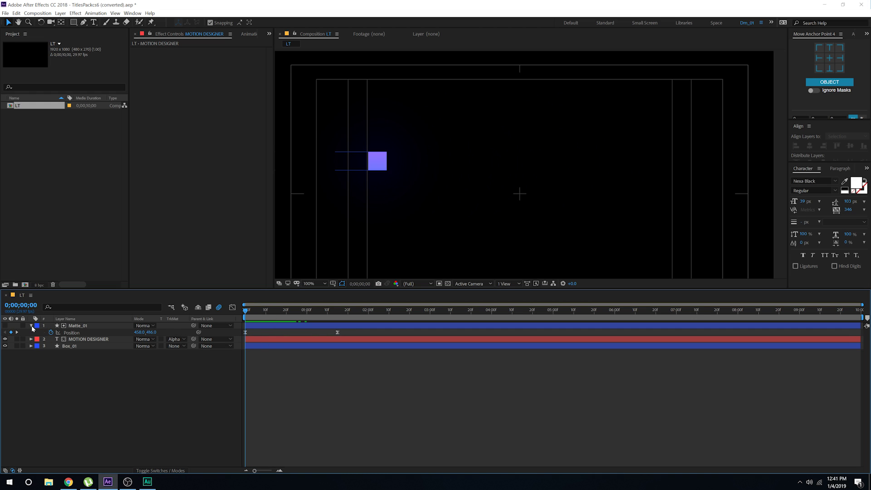
{"action": "left_click", "coordinate": [31, 325]}
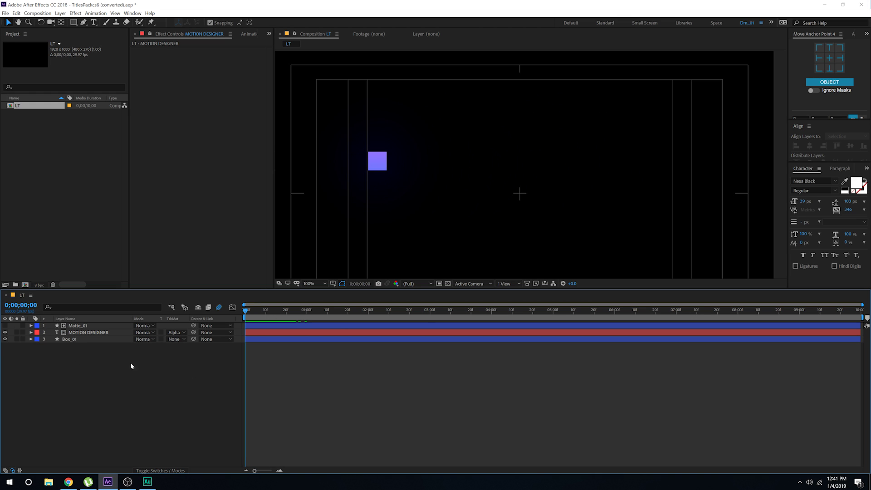
{"action": "key", "text": "space"}
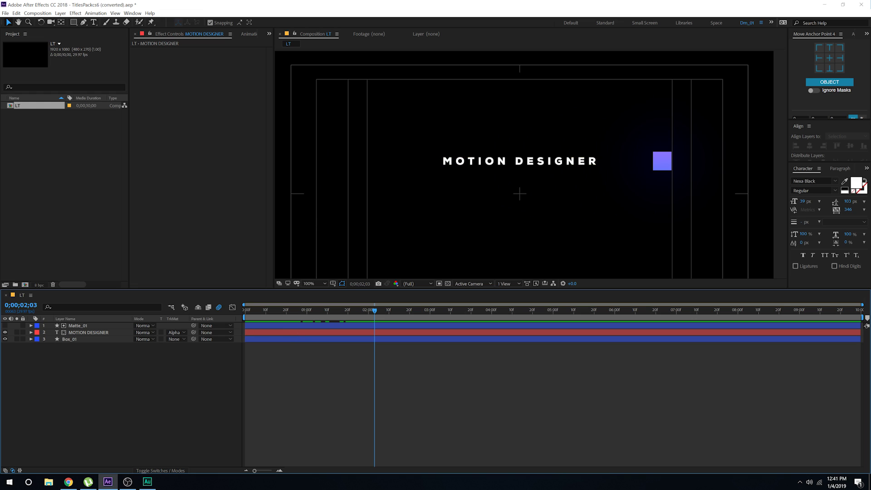
{"action": "left_click", "coordinate": [93, 22]}
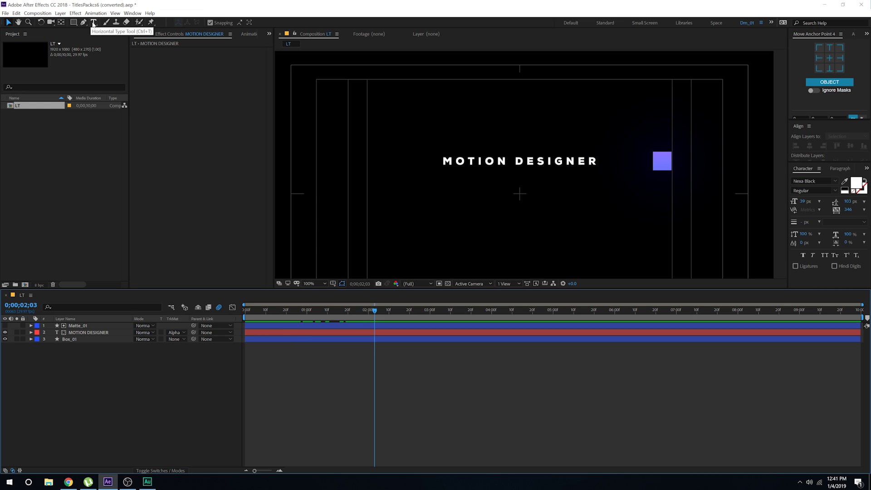
{"action": "left_click", "coordinate": [418, 221]}
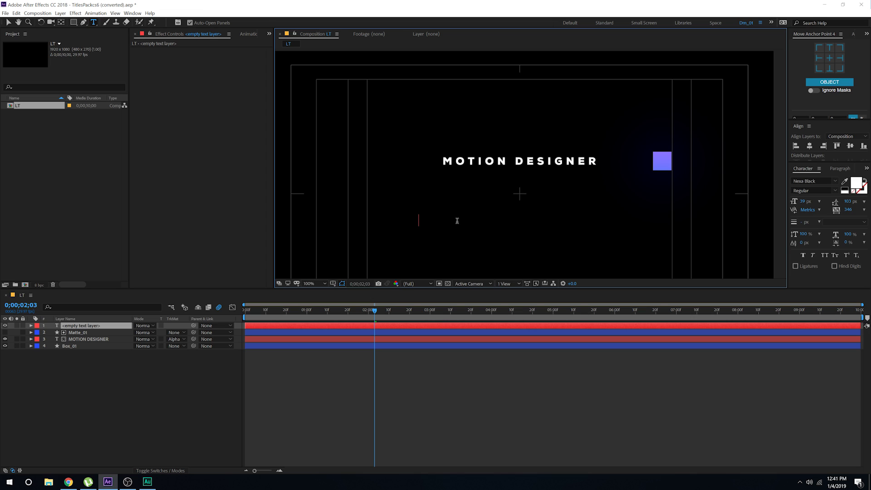
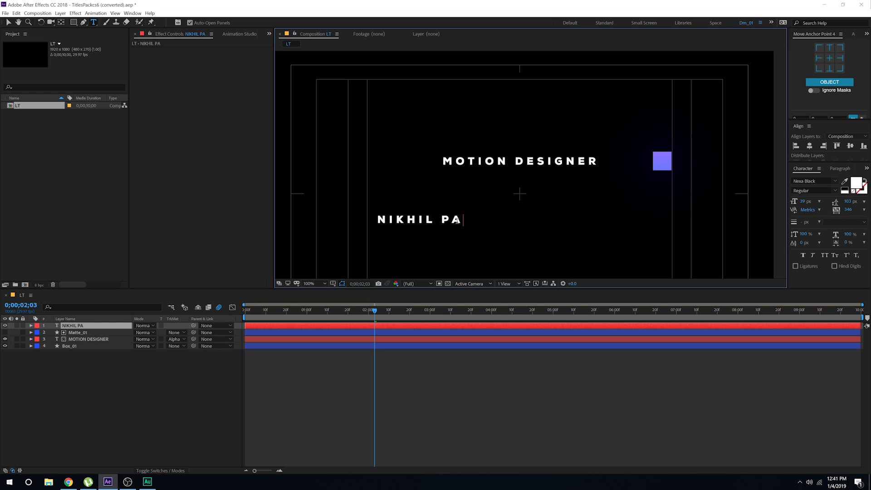
{"action": "left_click", "coordinate": [9, 22]}
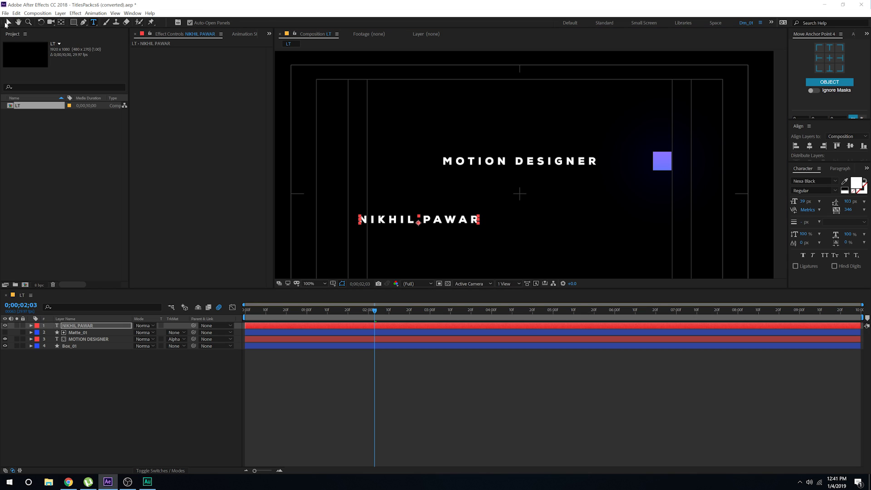
{"action": "left_click", "coordinate": [814, 195]}
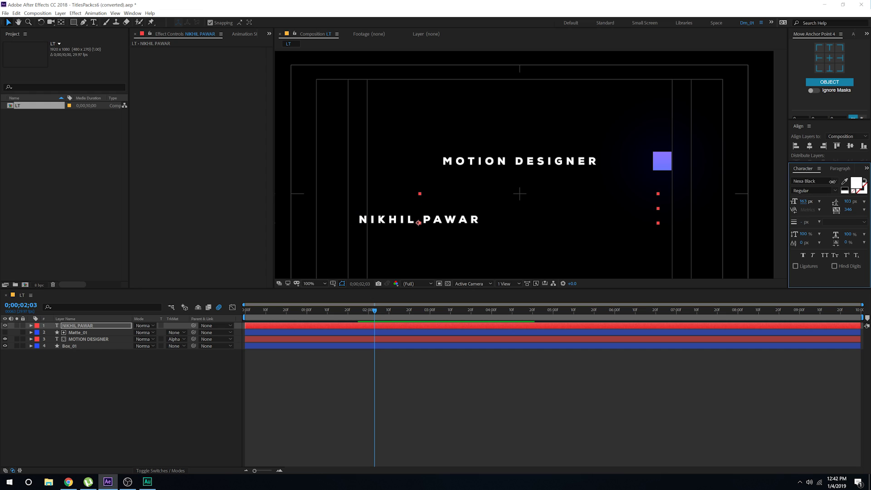
{"action": "mouse_move", "coordinate": [803, 201]}
{"action": "left_mouse_down"}
{"action": "mouse_move", "coordinate": [834, 182]}
{"action": "mouse_move", "coordinate": [785, 209]}
{"action": "mouse_move", "coordinate": [820, 219]}
{"action": "mouse_move", "coordinate": [794, 202]}
{"action": "left_mouse_up"}
{"action": "left_click_drag", "start_coordinate": [502, 209], "coordinate": [604, 192]}
{"action": "left_click", "coordinate": [789, 147]}
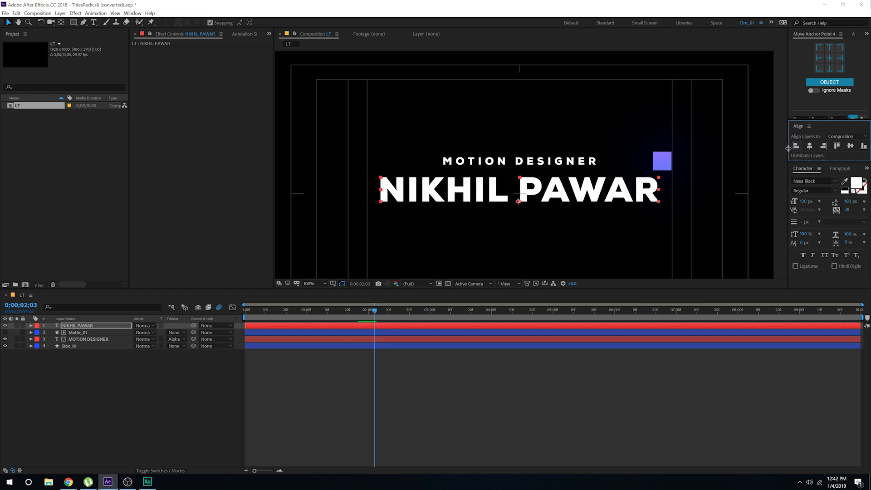
{"action": "left_click_drag", "start_coordinate": [352, 309], "coordinate": [268, 310]}
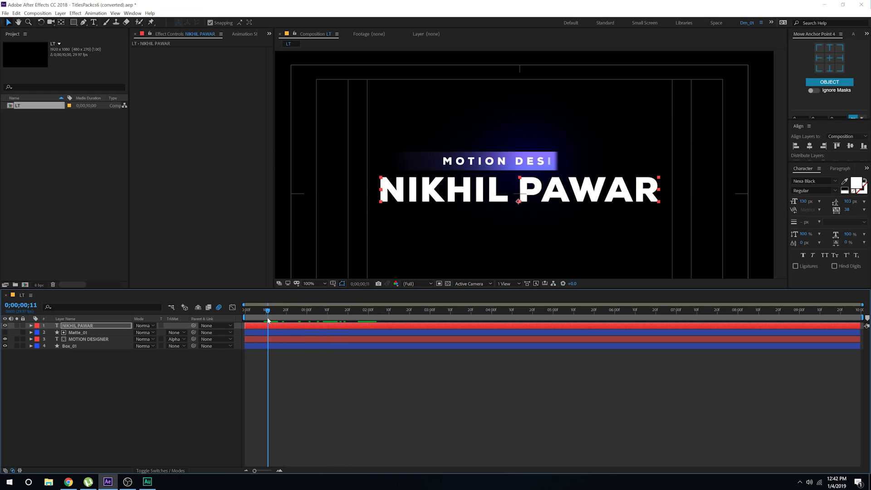
{"action": "left_click_drag", "start_coordinate": [550, 197], "coordinate": [548, 193]}
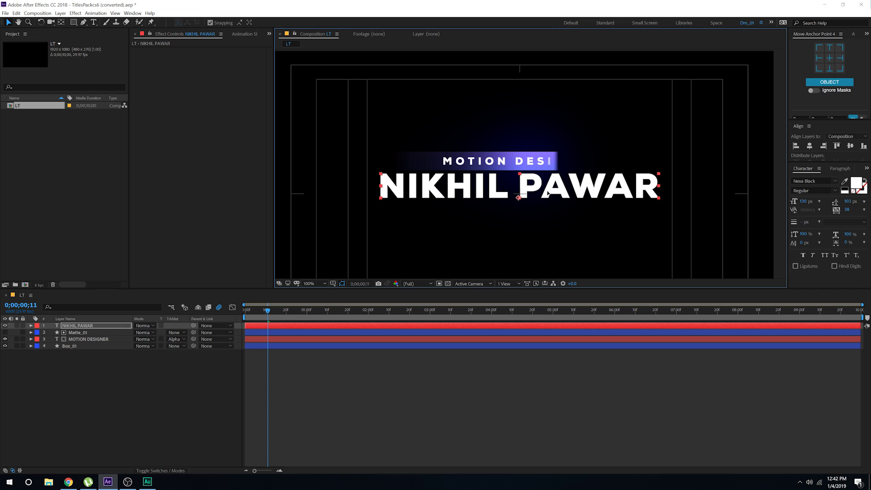
{"action": "left_click", "coordinate": [134, 386]}
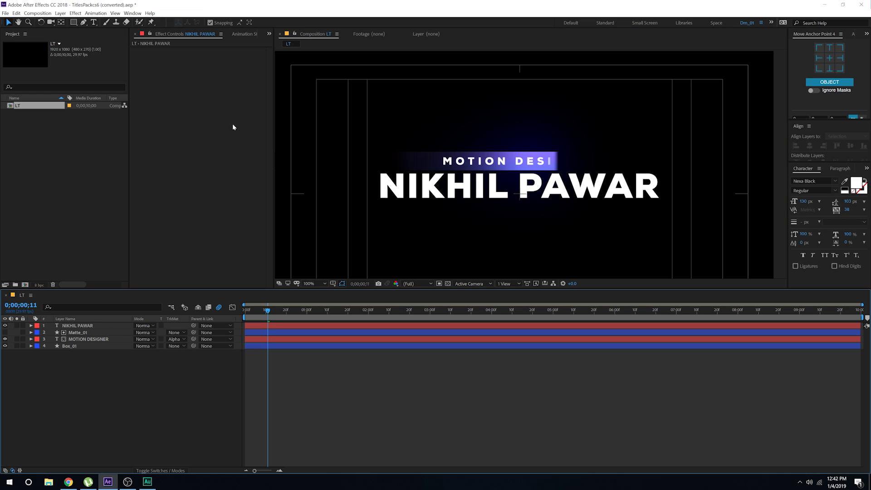
{"action": "left_click", "coordinate": [72, 346]}
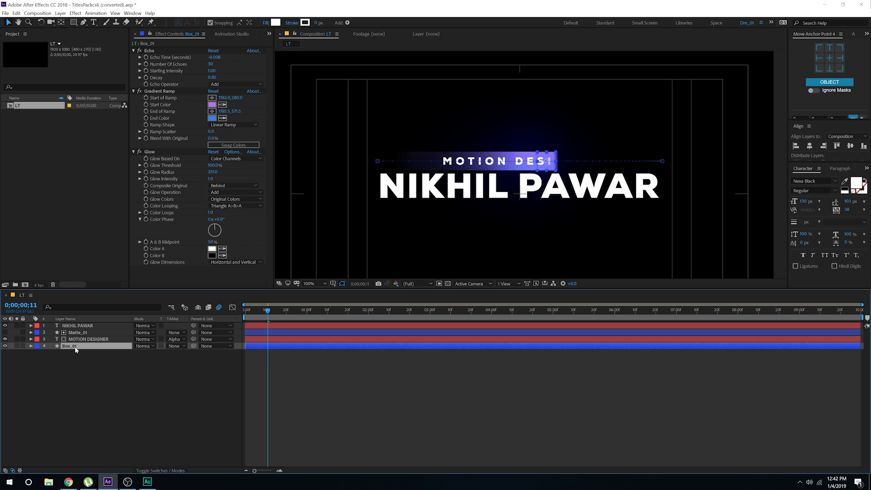
Step: Duplicate Box_01 as Box_02 and move both its Position keyframes lower, beside PAWAR's end
{"action": "key", "text": "ctrl+d"}
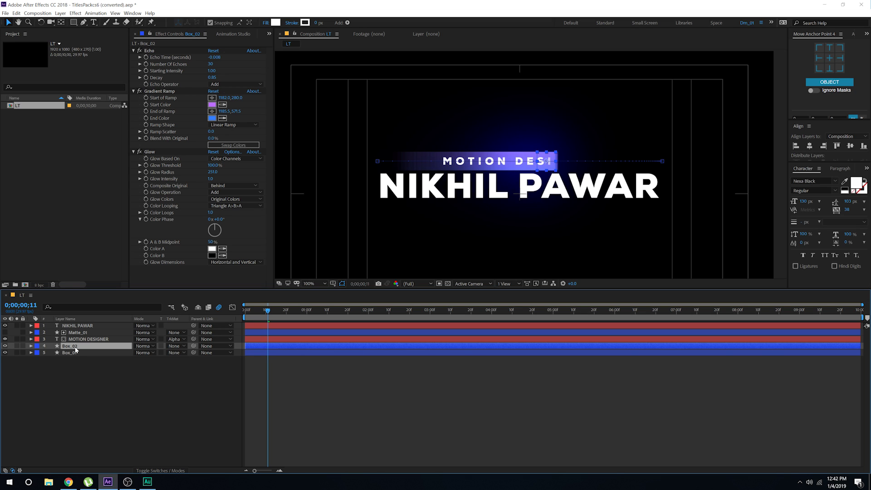
{"action": "key", "text": "p"}
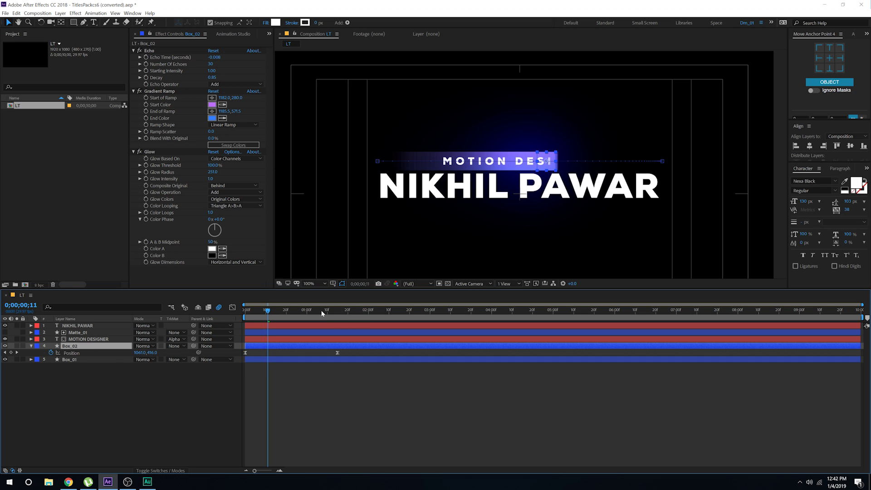
{"action": "left_click_drag", "start_coordinate": [323, 313], "coordinate": [333, 313]}
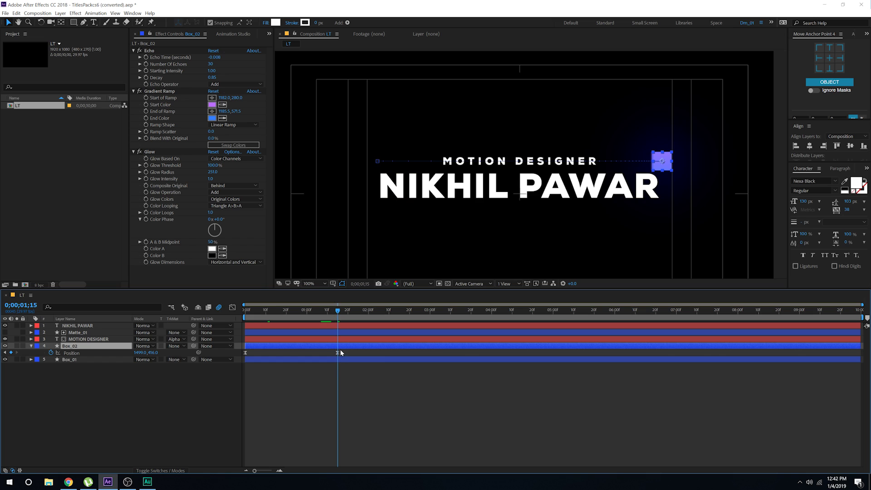
{"action": "left_click_drag", "start_coordinate": [341, 351], "coordinate": [230, 358]}
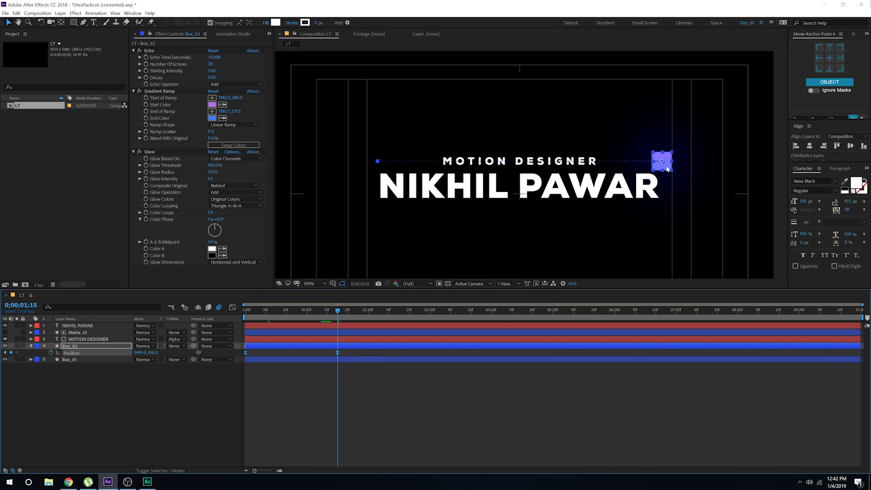
{"action": "left_click_drag", "start_coordinate": [664, 165], "coordinate": [665, 192]}
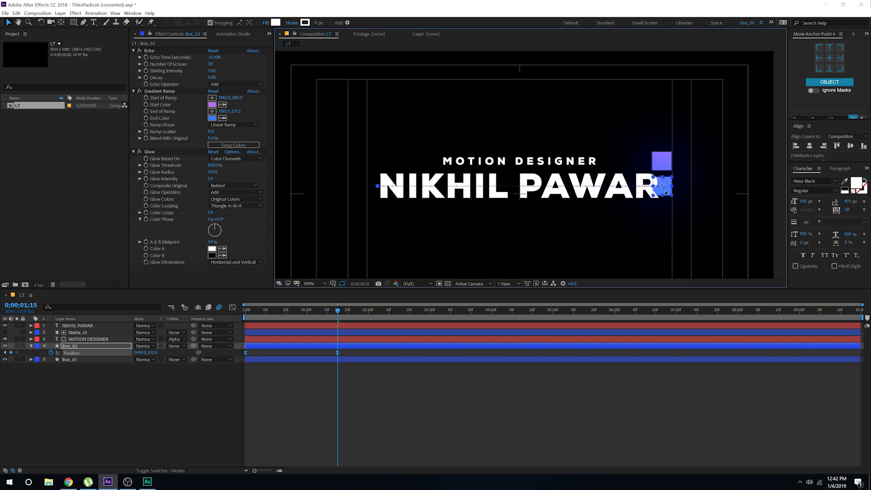
{"action": "key", "text": "s"}
{"action": "left_click", "coordinate": [96, 366]}
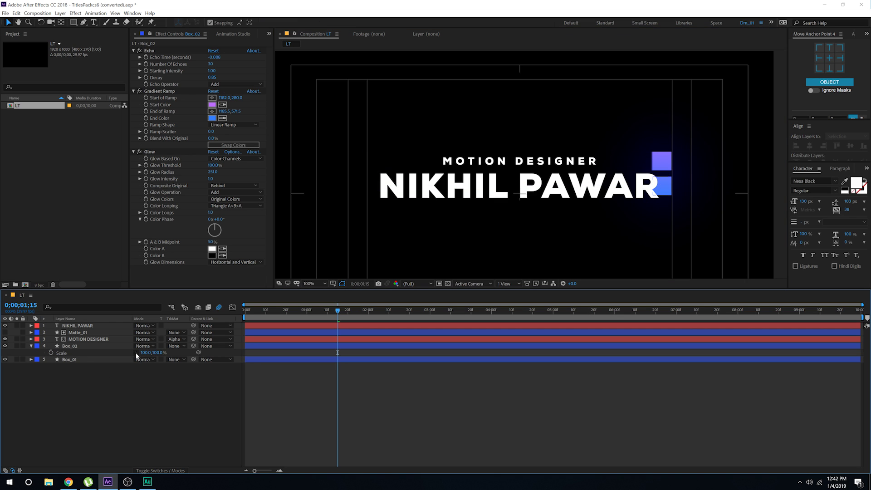
Step: Stretch Box_02 vertically to about 147% scale
{"action": "left_click_drag", "start_coordinate": [155, 355], "coordinate": [166, 353]}
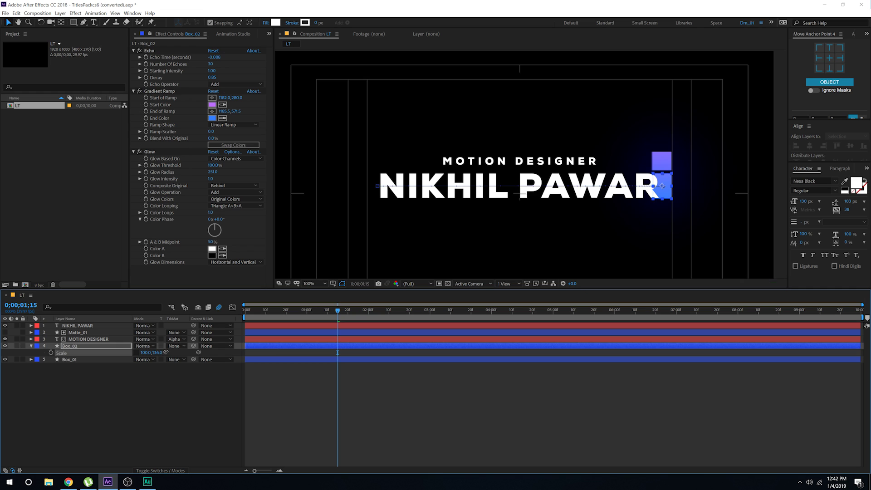
{"action": "scroll", "coordinate": [494, 245], "scroll_direction": "up", "scroll_amount": 2}
{"action": "left_click_drag", "start_coordinate": [622, 237], "coordinate": [440, 211]}
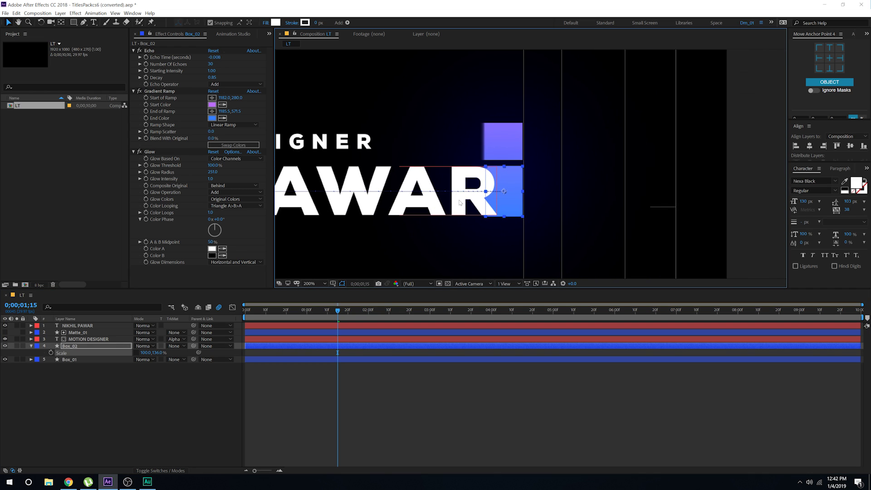
{"action": "left_click_drag", "start_coordinate": [160, 353], "coordinate": [165, 354]}
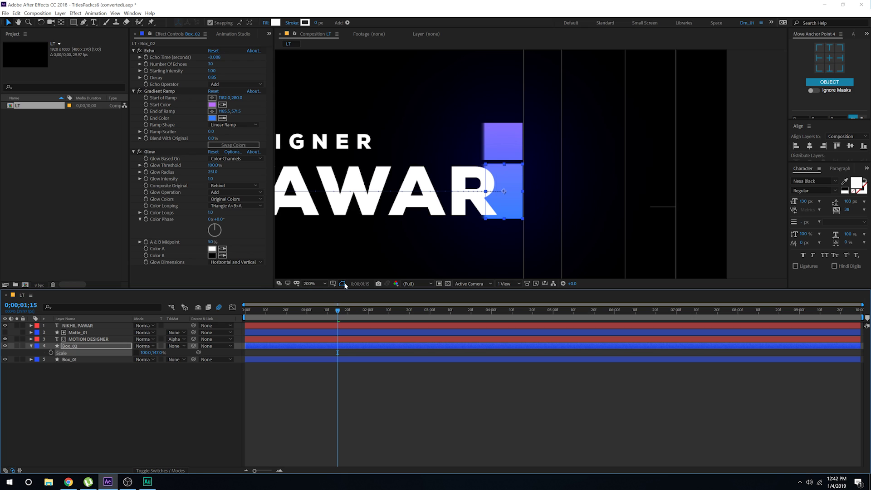
Step: Shift Box_02's final position slightly further right of PAWAR and rewind to watch it slide
{"action": "key", "text": "p"}
{"action": "left_click_drag", "start_coordinate": [508, 202], "coordinate": [528, 203]}
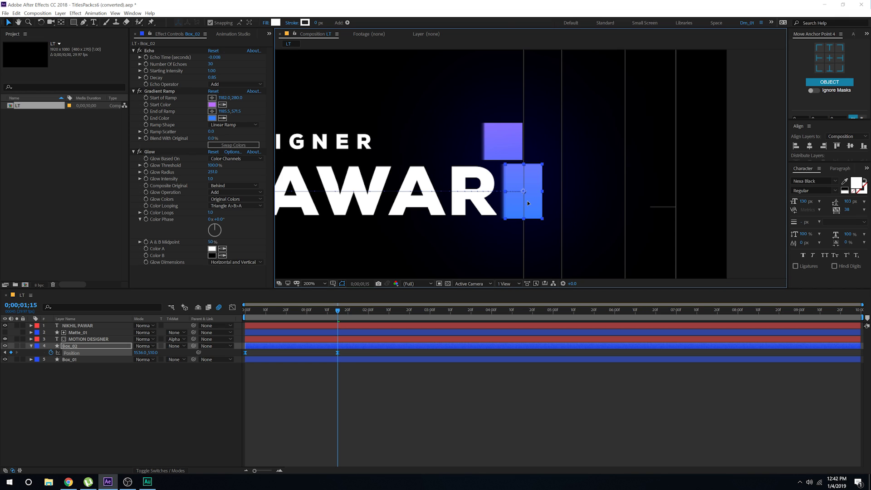
{"action": "left_click", "coordinate": [373, 352]}
{"action": "left_click_drag", "start_coordinate": [337, 311], "coordinate": [227, 322]}
{"action": "scroll", "coordinate": [453, 190], "scroll_direction": "down", "scroll_amount": 2}
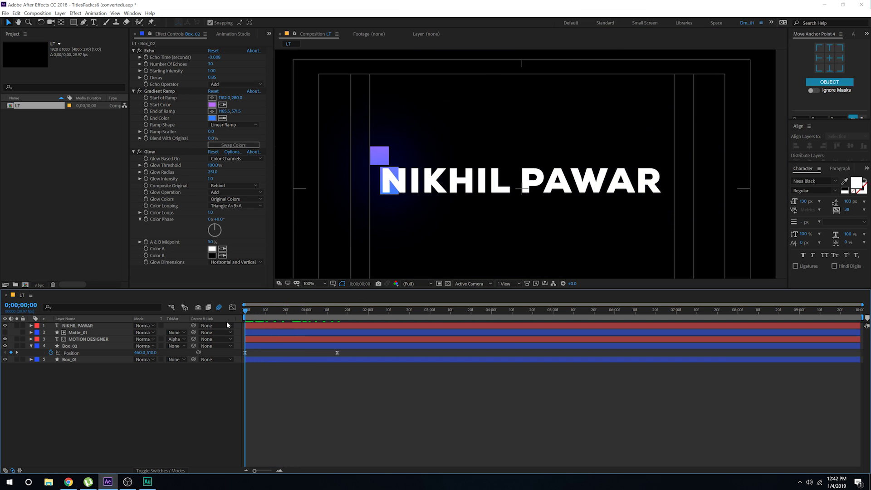
Step: Nudge Box_02's start position further left of NIKHIL and preview the animation
{"action": "left_click", "coordinate": [253, 347]}
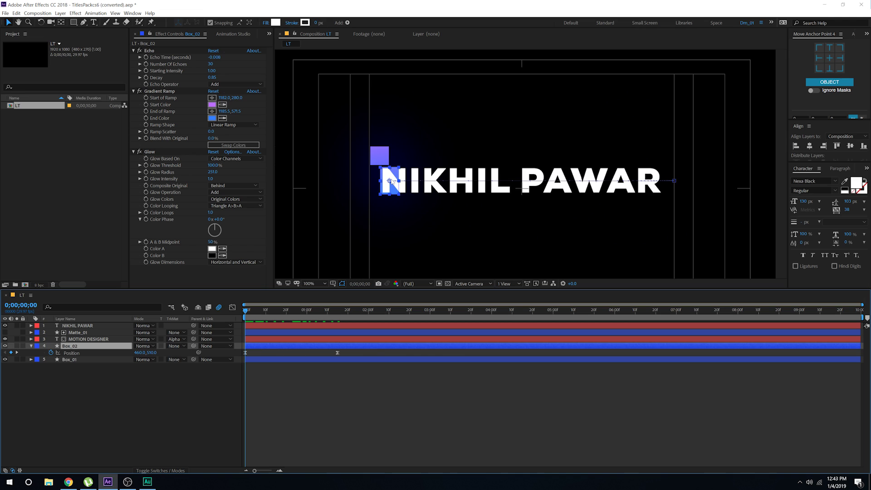
{"action": "left_click_drag", "start_coordinate": [388, 190], "coordinate": [368, 189]}
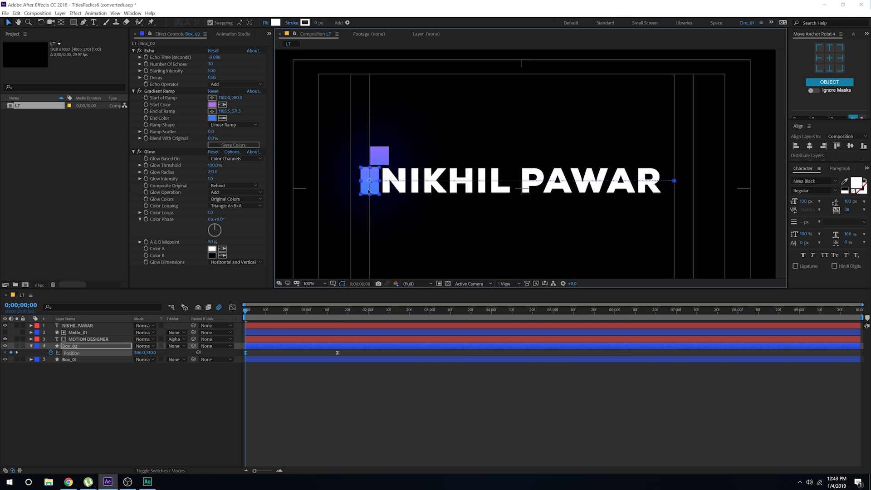
{"action": "left_click", "coordinate": [317, 399]}
{"action": "key", "text": "space"}
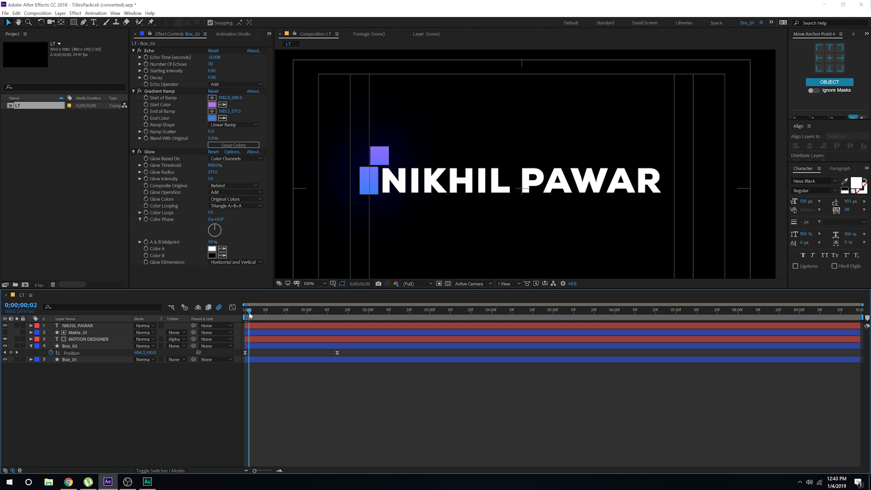
{"action": "left_click_drag", "start_coordinate": [311, 320], "coordinate": [349, 322]}
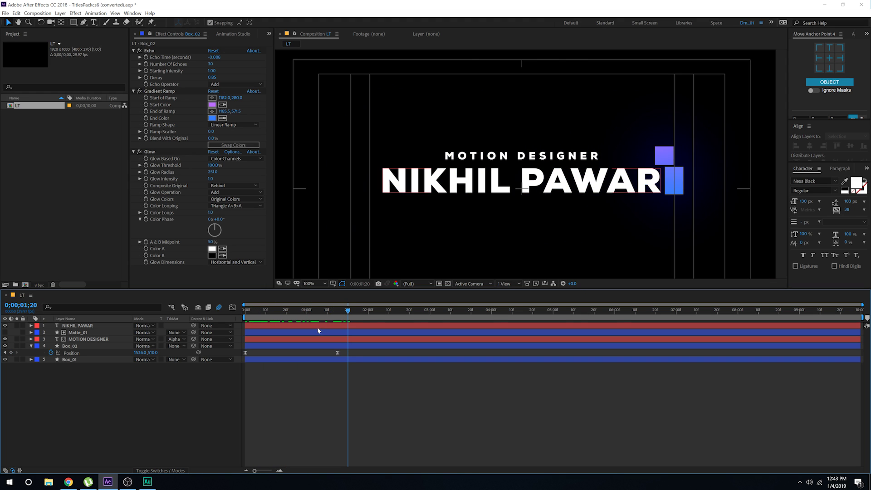
{"action": "left_click", "coordinate": [339, 313]}
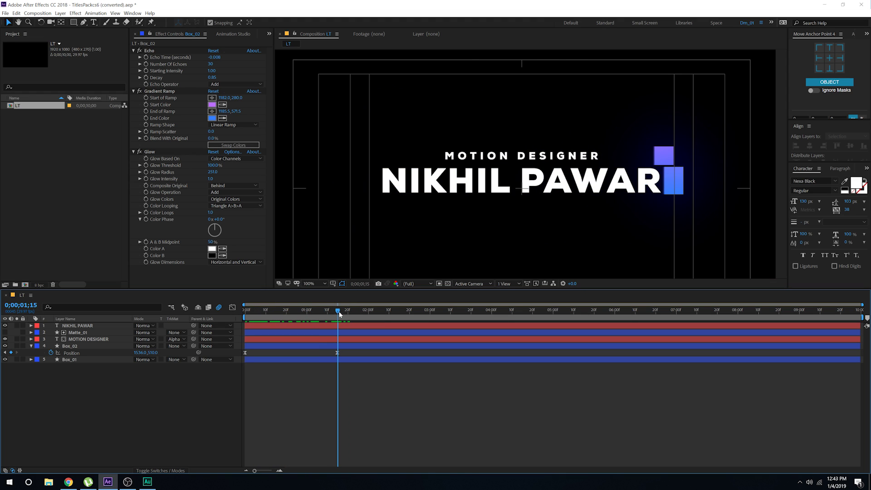
Step: Re-key Box_02's Position: left of NIKHIL at 0;00;01;15, right of PAWAR at frame 0, with Easy Ease
{"action": "left_click", "coordinate": [323, 346]}
{"action": "left_click", "coordinate": [51, 352]}
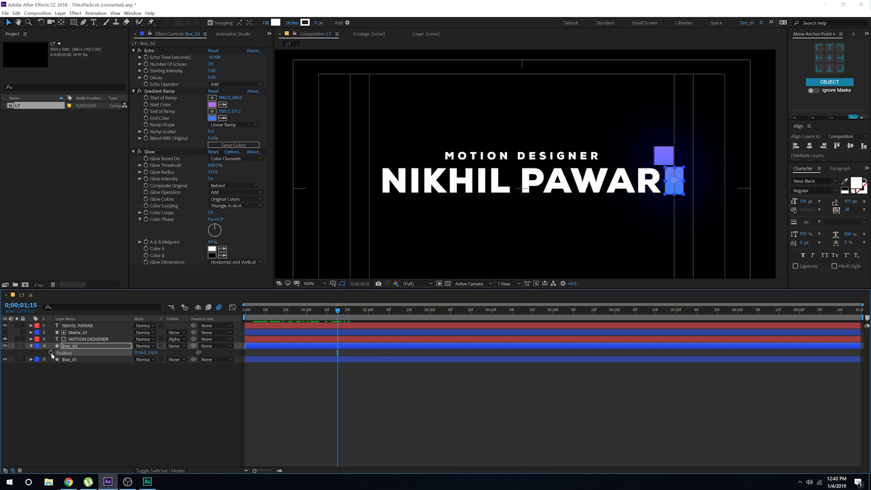
{"action": "left_click_drag", "start_coordinate": [686, 177], "coordinate": [361, 207]}
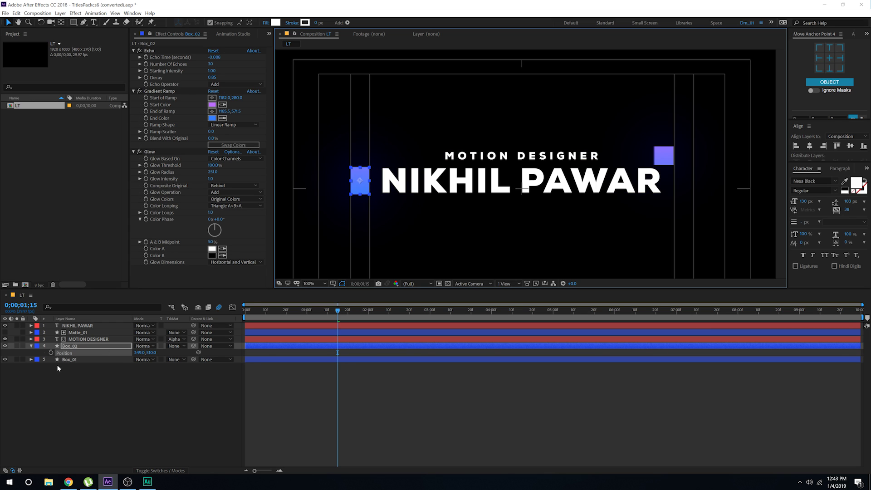
{"action": "left_click", "coordinate": [50, 353]}
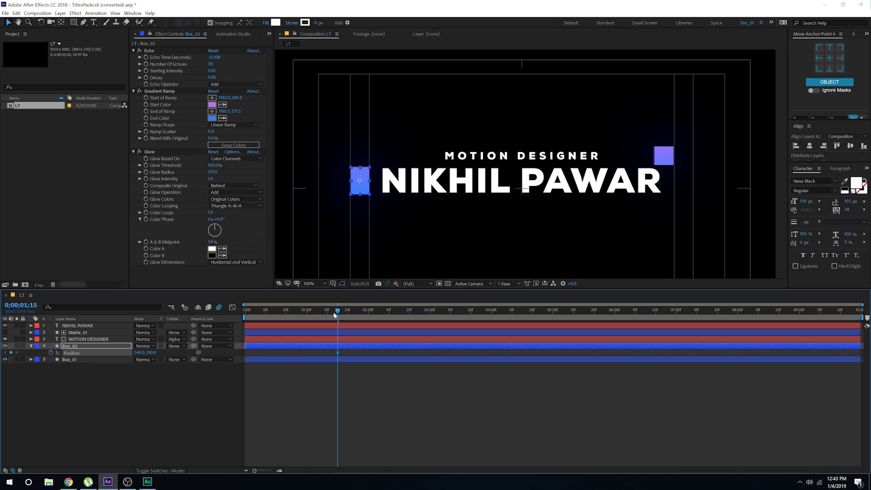
{"action": "left_click_drag", "start_coordinate": [336, 312], "coordinate": [245, 312]}
{"action": "left_click_drag", "start_coordinate": [364, 183], "coordinate": [673, 209]}
{"action": "left_click", "coordinate": [364, 382]}
{"action": "left_click_drag", "start_coordinate": [247, 312], "coordinate": [291, 313]}
{"action": "left_click_drag", "start_coordinate": [352, 355], "coordinate": [236, 359]}
{"action": "key", "text": "F9"}
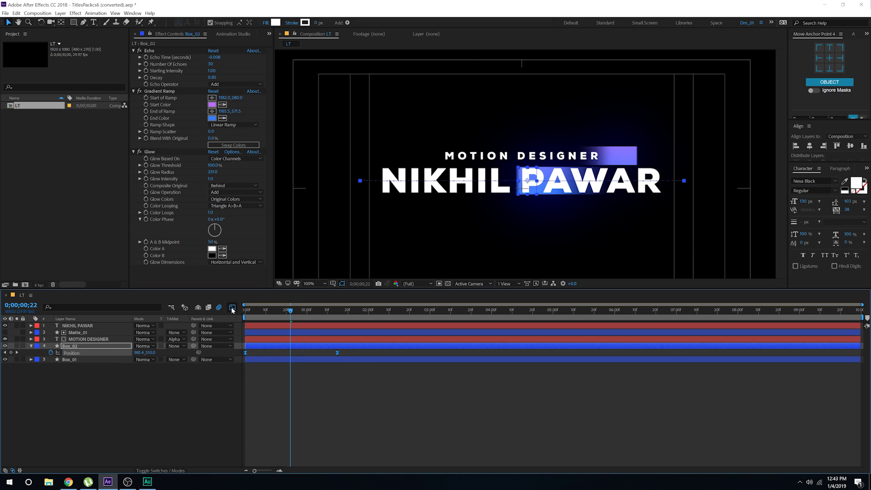
Step: Lengthen Box_02's first keyframe influence so it bursts out near 3000 px/sec and glides in, then preview
{"action": "left_click", "coordinate": [233, 308]}
{"action": "left_click_drag", "start_coordinate": [366, 412], "coordinate": [252, 448]}
{"action": "key", "text": "Home"}
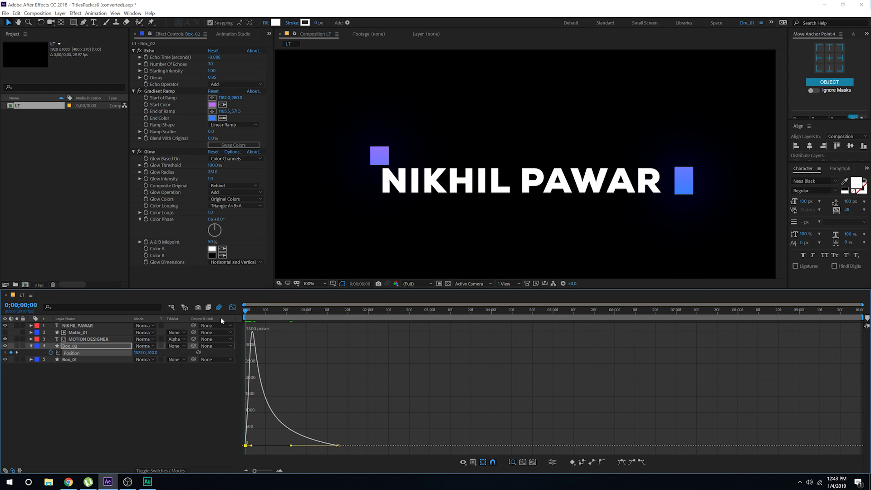
{"action": "key", "text": "space"}
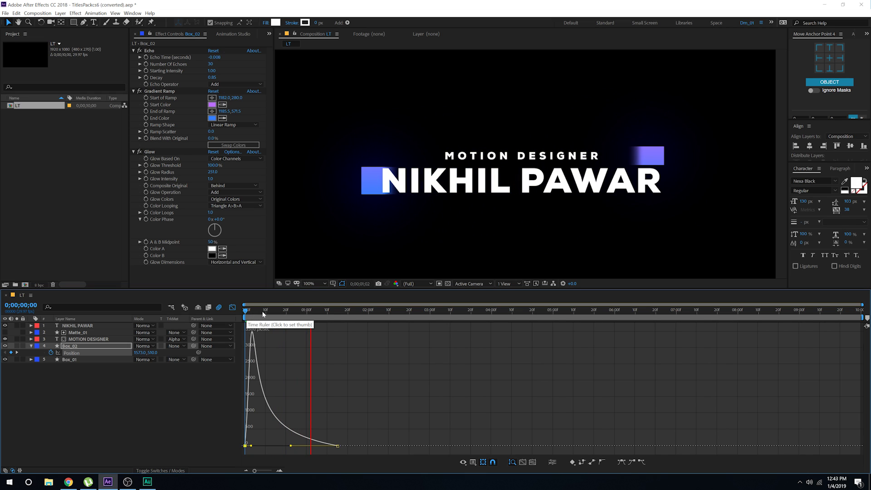
{"action": "key", "text": "space"}
{"action": "left_click", "coordinate": [233, 307]}
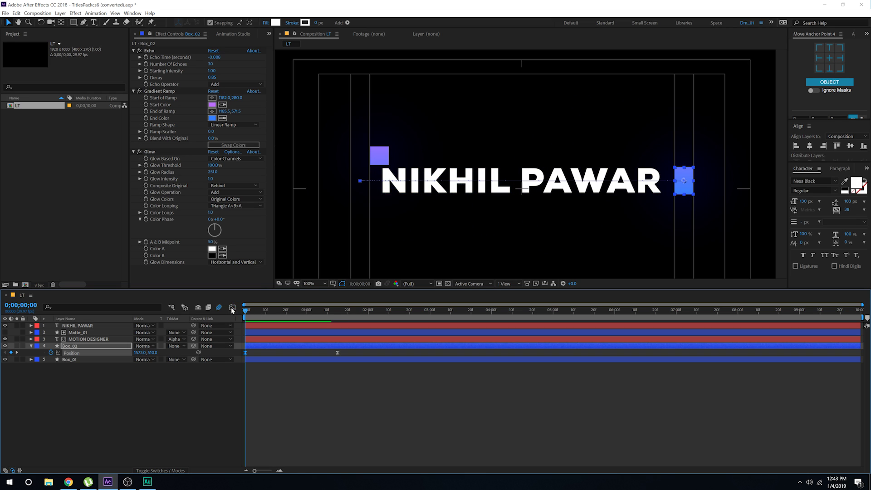
Step: Move Box_02 further left at 0;00;01;15 and further right at frame 0, then scrub the slide
{"action": "left_click", "coordinate": [337, 318]}
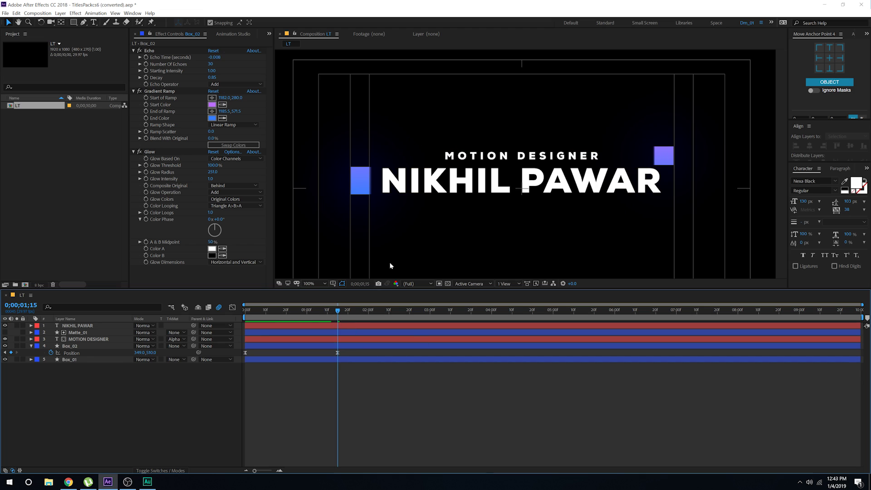
{"action": "left_click", "coordinate": [300, 346]}
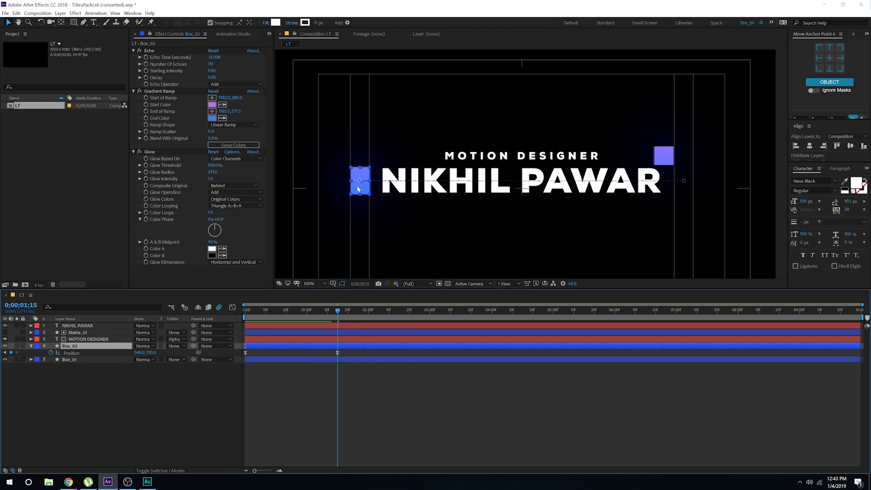
{"action": "left_click_drag", "start_coordinate": [357, 189], "coordinate": [344, 189]}
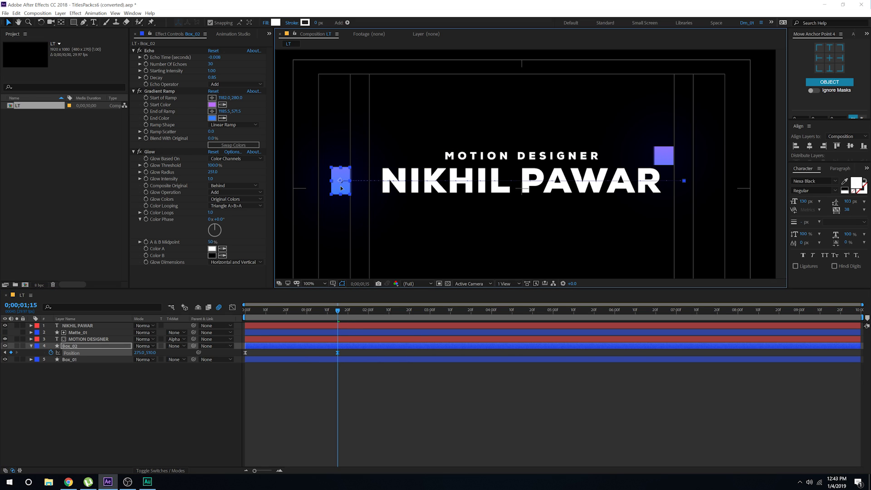
{"action": "left_click_drag", "start_coordinate": [276, 312], "coordinate": [246, 312]}
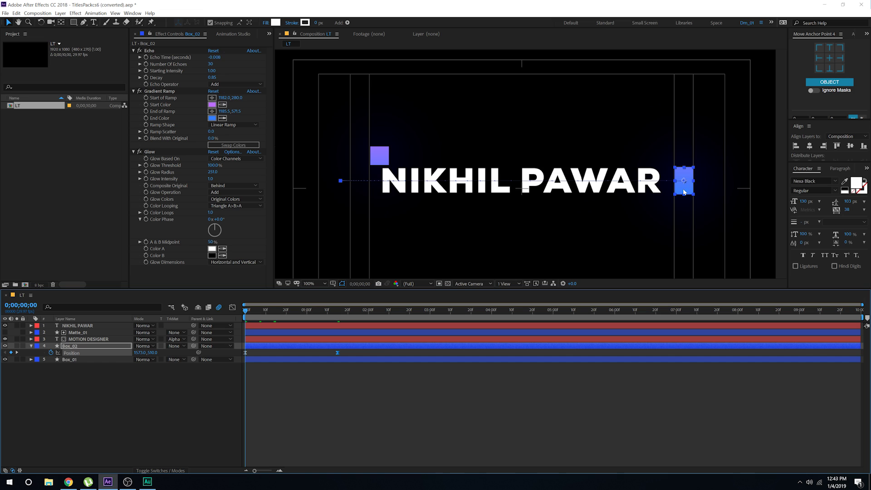
{"action": "left_click_drag", "start_coordinate": [684, 191], "coordinate": [702, 191]}
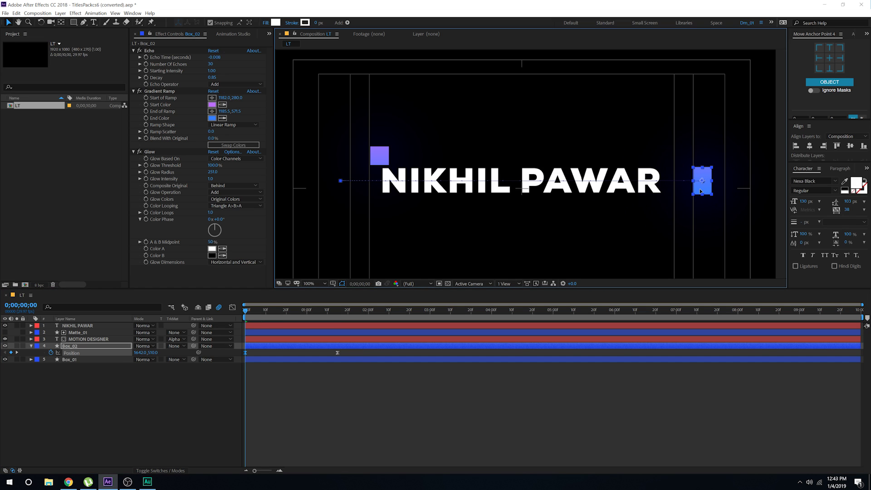
{"action": "left_click", "coordinate": [393, 413]}
{"action": "left_click", "coordinate": [247, 312]}
{"action": "left_click_drag", "start_coordinate": [254, 312], "coordinate": [284, 325]}
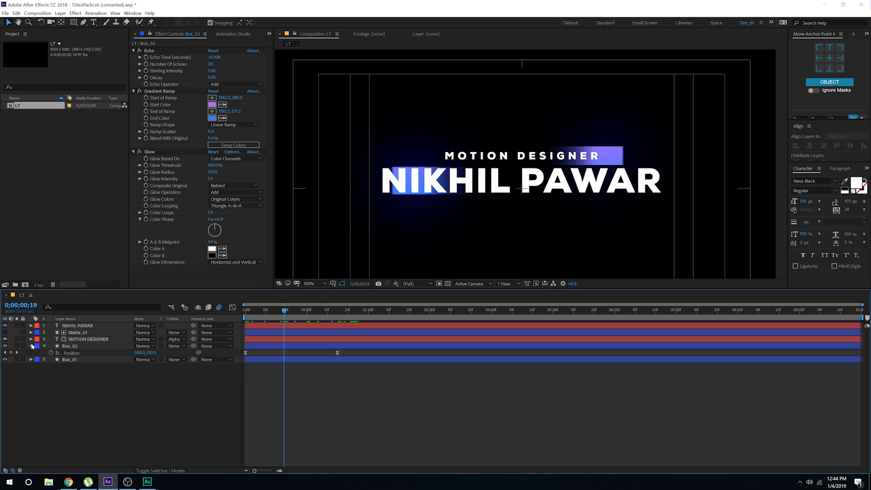
{"action": "left_click", "coordinate": [31, 346]}
{"action": "left_click", "coordinate": [71, 347]}
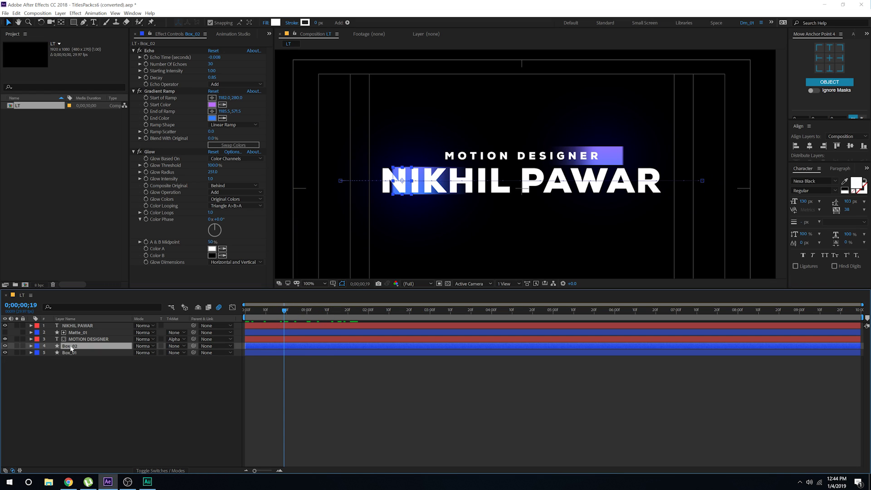
Step: Duplicate Box_02 and name the copy Matte_02
{"action": "key", "text": "ctrl+d"}
{"action": "key", "text": "Return"}
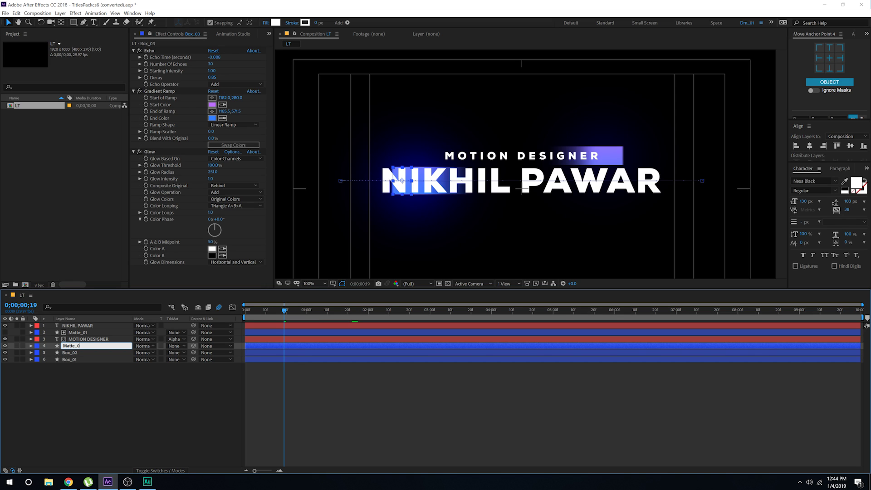
{"action": "type", "text": "Matte_02"}
{"action": "key", "text": "Return"}
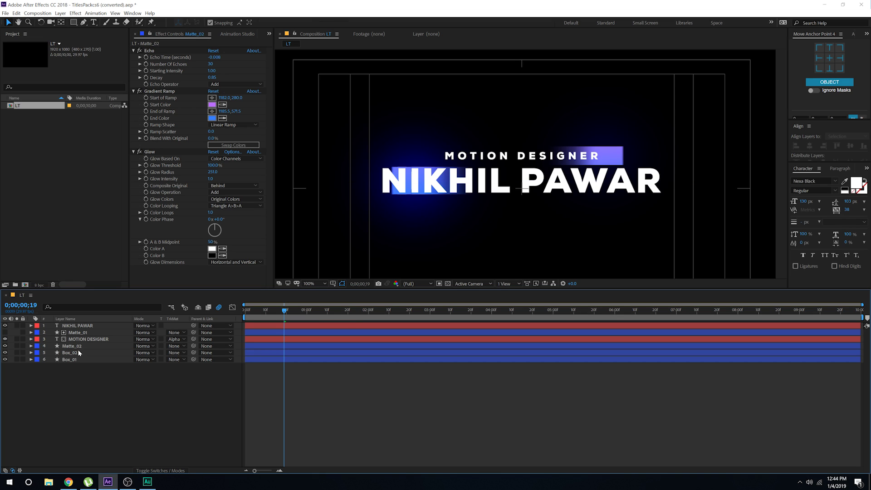
Step: Move Matte_02's anchor point to its left edge with the Pan Behind tool
{"action": "left_click", "coordinate": [75, 347]}
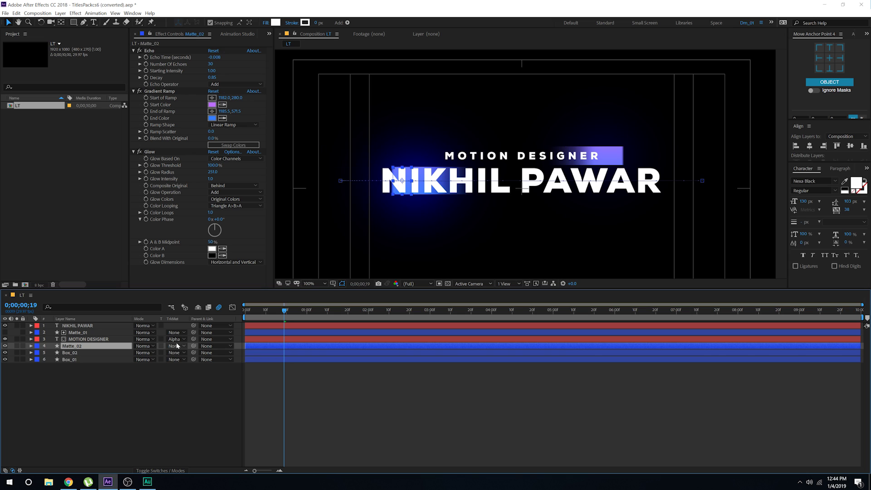
{"action": "key", "text": "s"}
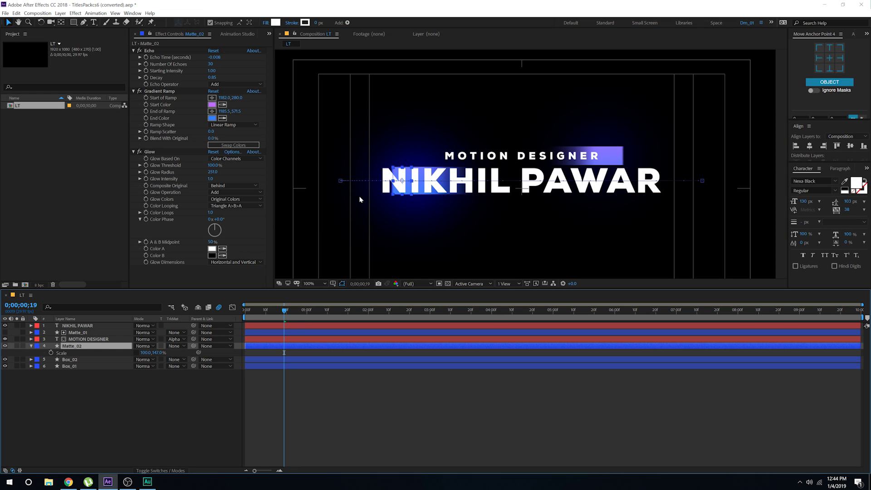
{"action": "scroll", "coordinate": [360, 199], "scroll_direction": "up", "scroll_amount": 2}
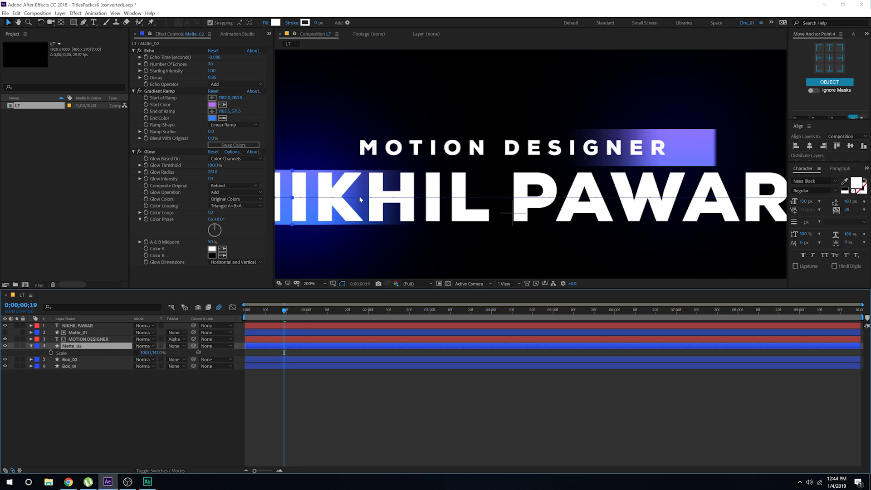
{"action": "left_click", "coordinate": [61, 22]}
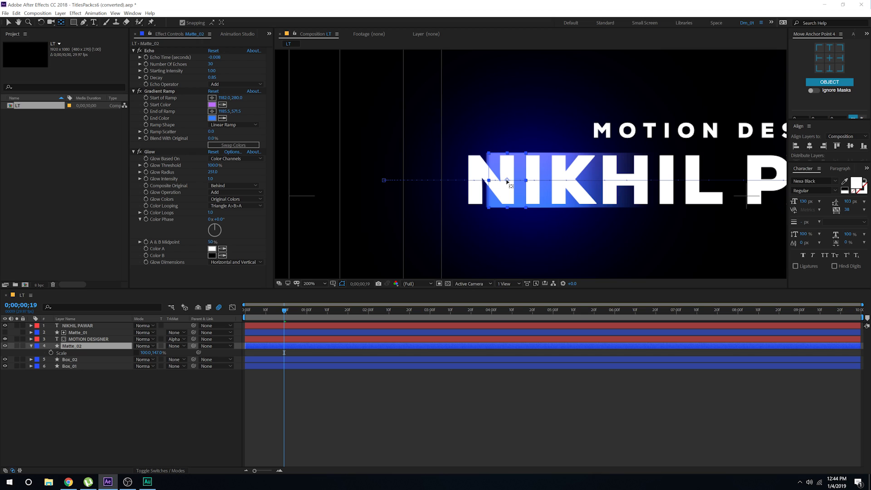
{"action": "left_click_drag", "start_coordinate": [508, 181], "coordinate": [490, 180]}
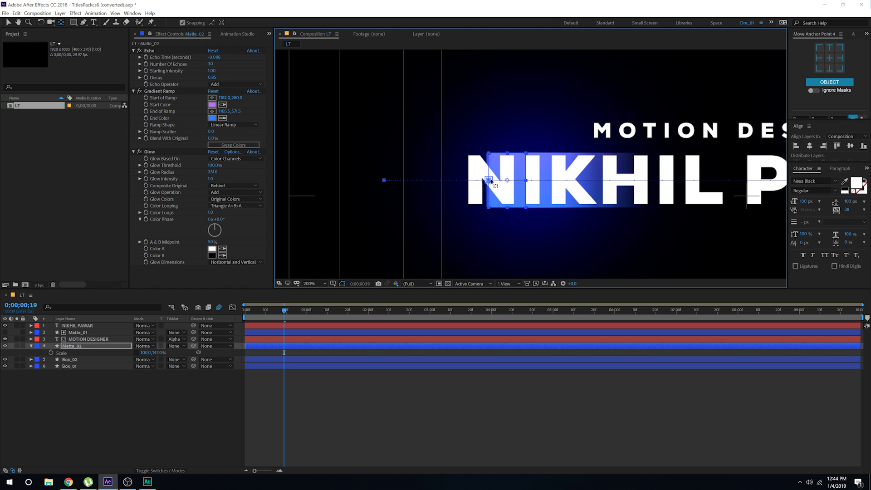
{"action": "key", "text": "v"}
{"action": "scroll", "coordinate": [479, 196], "scroll_direction": "down", "scroll_amount": 3}
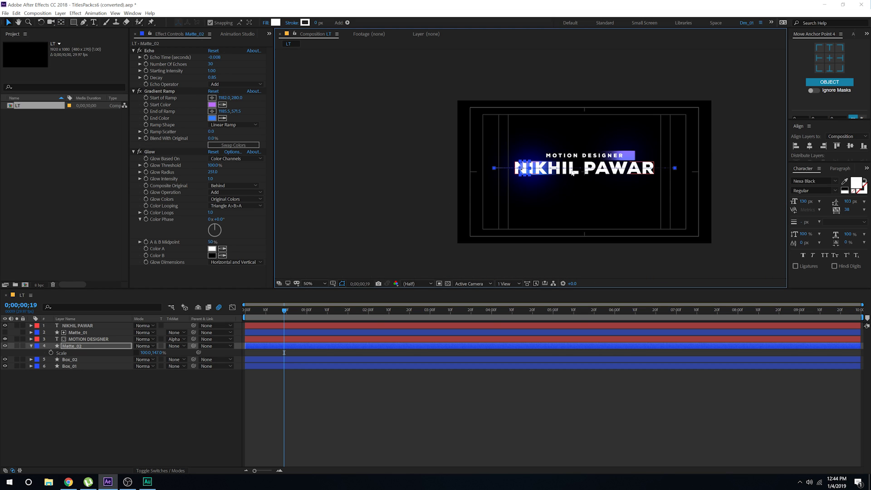
{"action": "scroll", "coordinate": [445, 197], "scroll_direction": "up", "scroll_amount": 2}
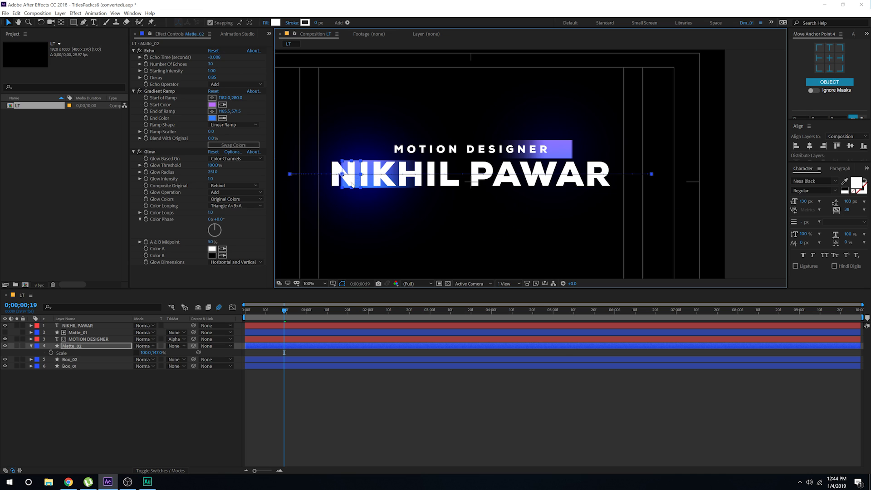
{"action": "left_click_drag", "start_coordinate": [362, 176], "coordinate": [692, 180]}
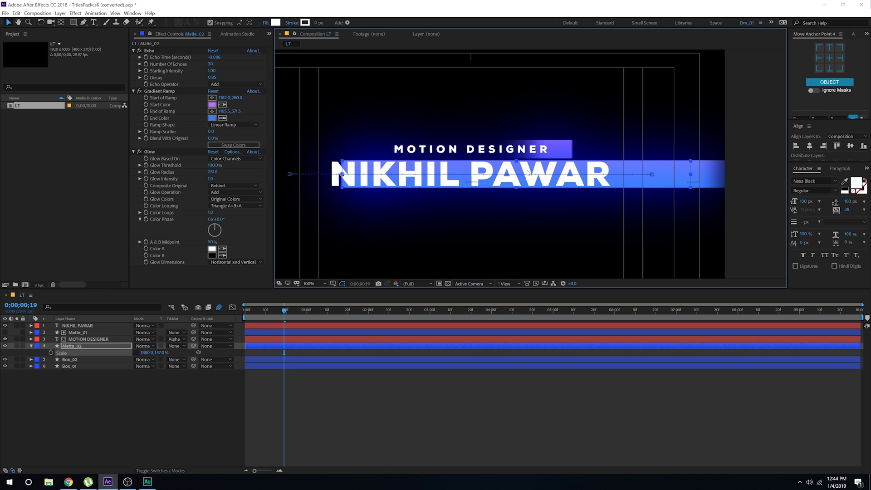
{"action": "left_click_drag", "start_coordinate": [506, 179], "coordinate": [543, 166]}
{"action": "left_click", "coordinate": [431, 254]}
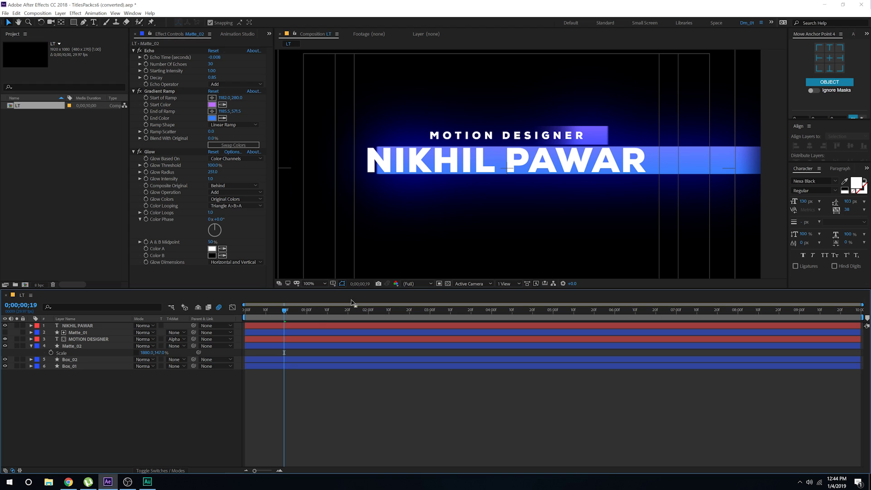
{"action": "left_click_drag", "start_coordinate": [286, 312], "coordinate": [358, 311]}
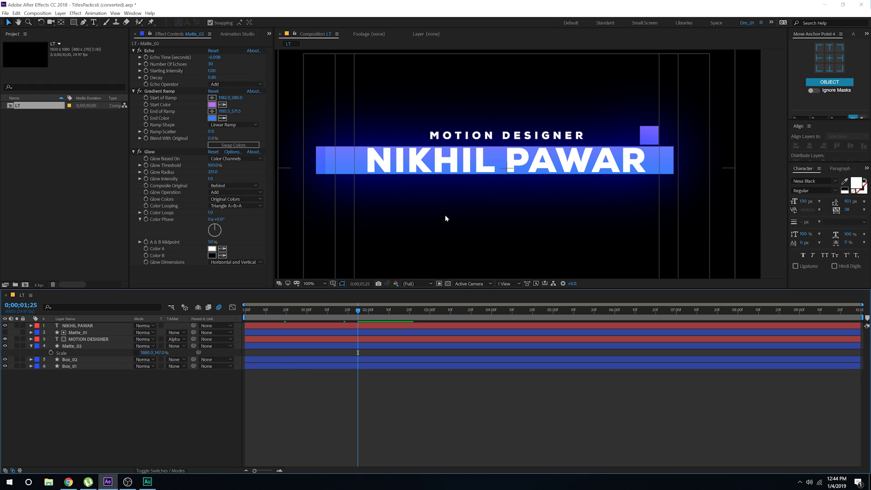
Step: Delete the Glow, Gradient Ramp and Echo effects from Matte_02
{"action": "scroll", "coordinate": [445, 217], "scroll_direction": "down", "scroll_amount": 2}
{"action": "scroll", "coordinate": [446, 219], "scroll_direction": "up", "scroll_amount": 2}
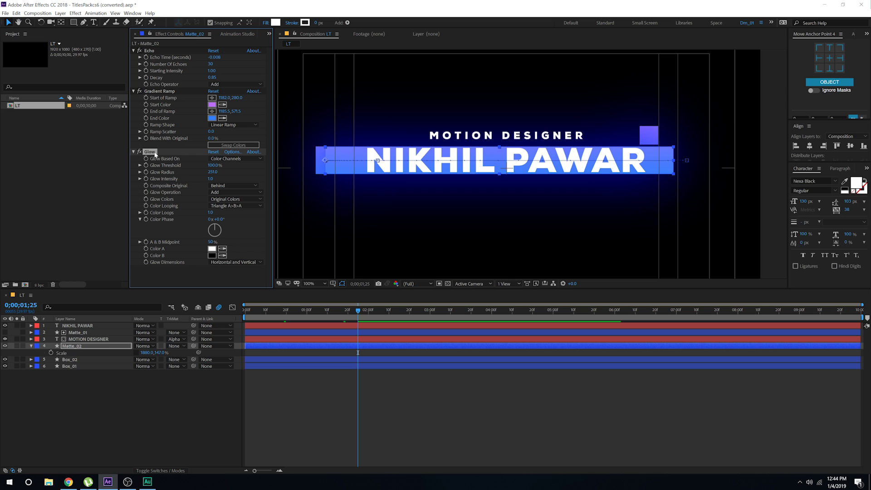
{"action": "key", "text": "Delete"}
{"action": "left_click", "coordinate": [162, 91]}
{"action": "key", "text": "Delete"}
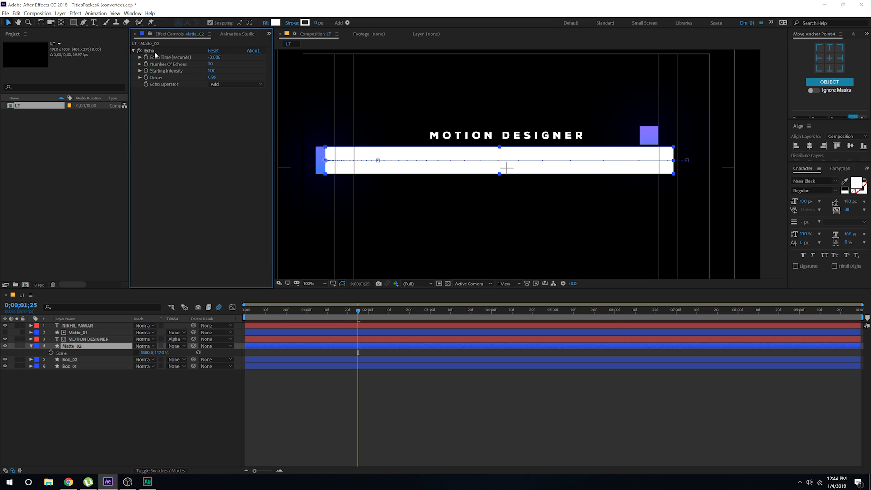
{"action": "left_click", "coordinate": [152, 52]}
{"action": "key", "text": "Delete"}
{"action": "key", "text": "s"}
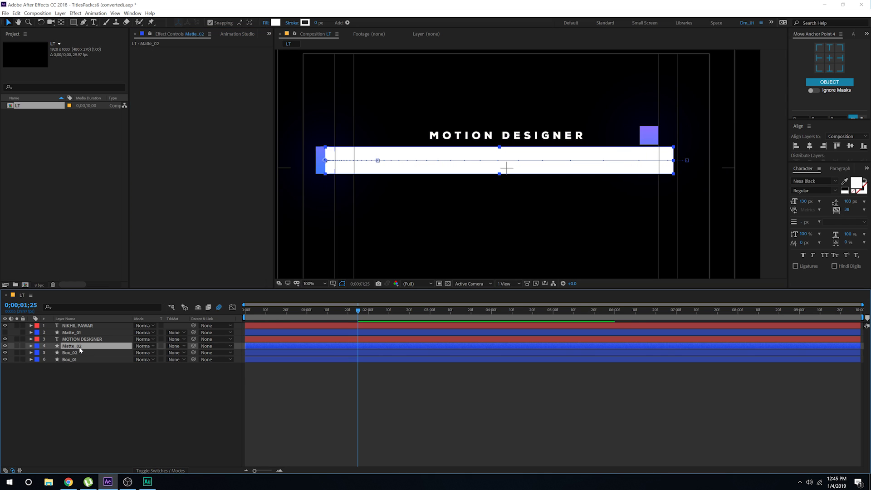
{"action": "left_click_drag", "start_coordinate": [76, 348], "coordinate": [73, 324]}
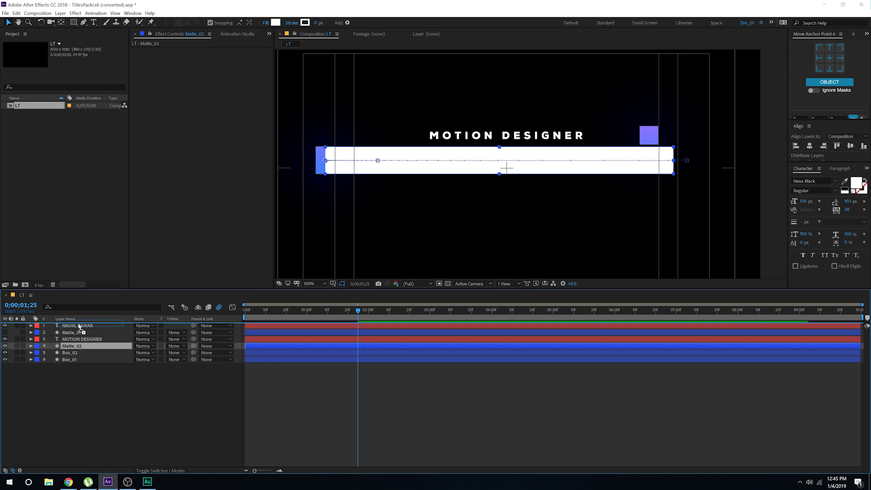
{"action": "left_click", "coordinate": [78, 334]}
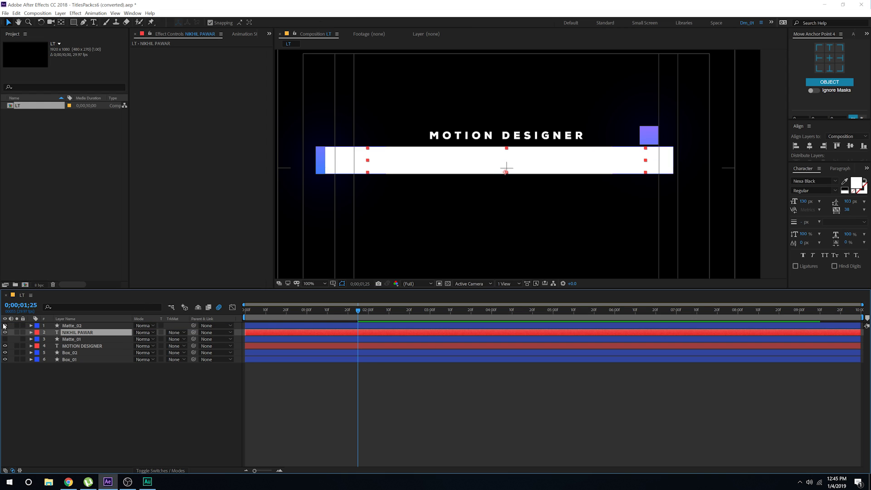
{"action": "left_click", "coordinate": [175, 333]}
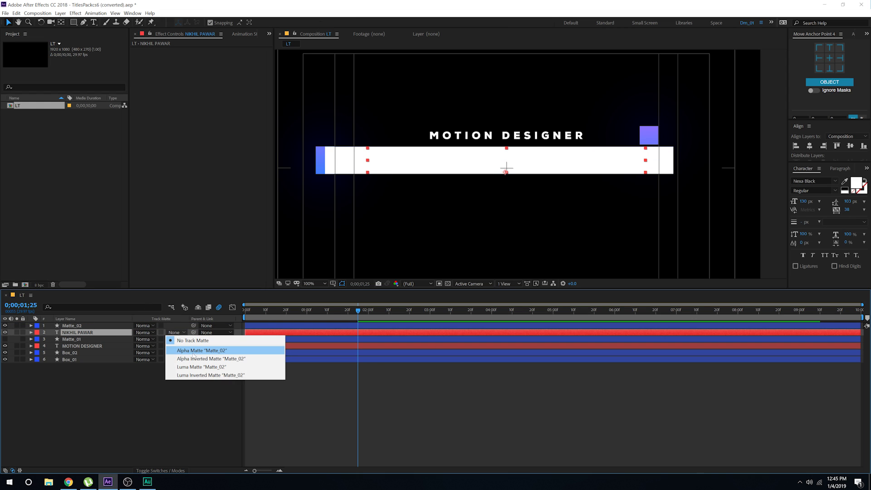
{"action": "left_click", "coordinate": [200, 348]}
{"action": "left_click", "coordinate": [191, 404]}
{"action": "left_click_drag", "start_coordinate": [347, 313], "coordinate": [263, 318]}
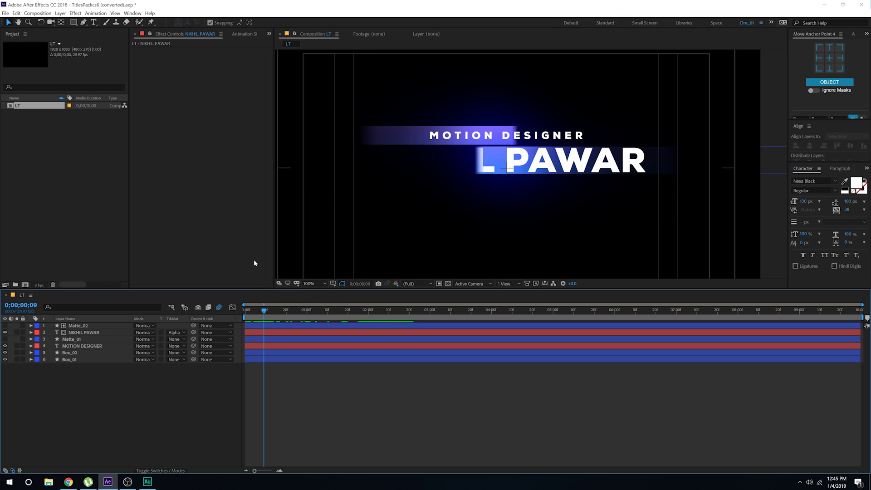
Step: Set MOTION DESIGNER's track matte to Alpha Matte 'Matte_01' and scrub to check
{"action": "left_click", "coordinate": [77, 347]}
{"action": "left_click", "coordinate": [176, 346]}
{"action": "left_click", "coordinate": [186, 365]}
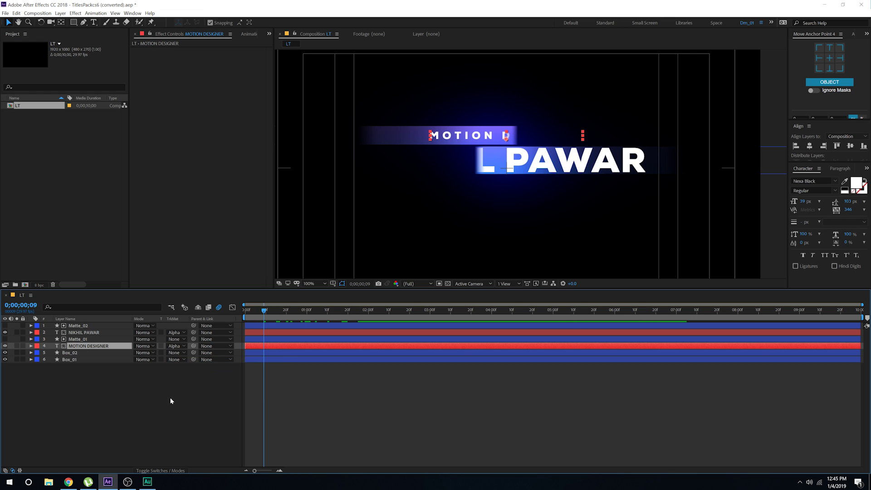
{"action": "left_click", "coordinate": [172, 401]}
{"action": "mouse_move", "coordinate": [282, 311]}
{"action": "left_mouse_down"}
{"action": "mouse_move", "coordinate": [388, 311]}
{"action": "mouse_move", "coordinate": [204, 311]}
{"action": "mouse_move", "coordinate": [398, 317]}
{"action": "mouse_move", "coordinate": [278, 311]}
{"action": "left_mouse_up"}
Step: Reveal all six layers' keyframed properties and check the final pose at 0;00;02;00
{"action": "left_click_drag", "start_coordinate": [50, 395], "coordinate": [106, 314]}
{"action": "key", "text": "u"}
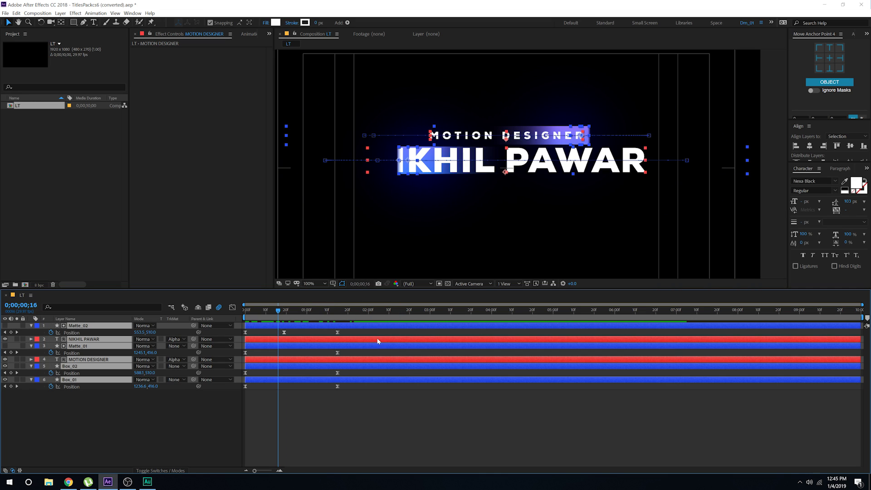
{"action": "left_click", "coordinate": [329, 406]}
{"action": "left_click_drag", "start_coordinate": [327, 313], "coordinate": [369, 317]}
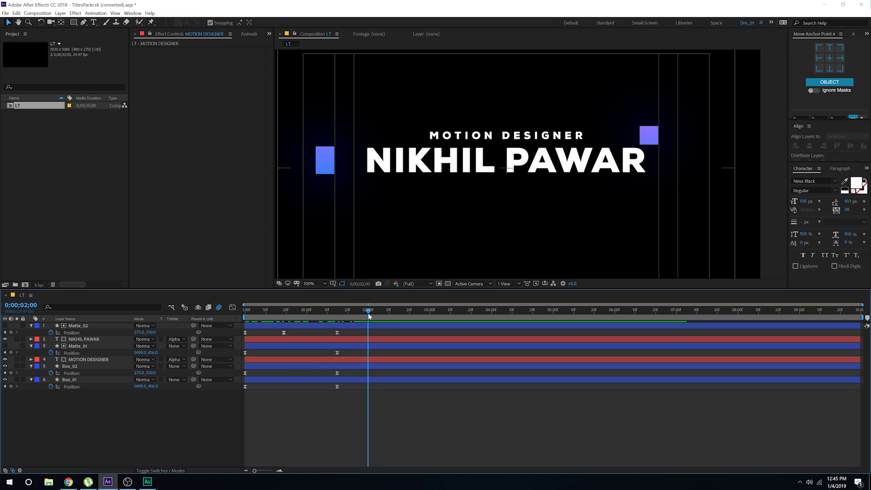
{"action": "left_click", "coordinate": [100, 329]}
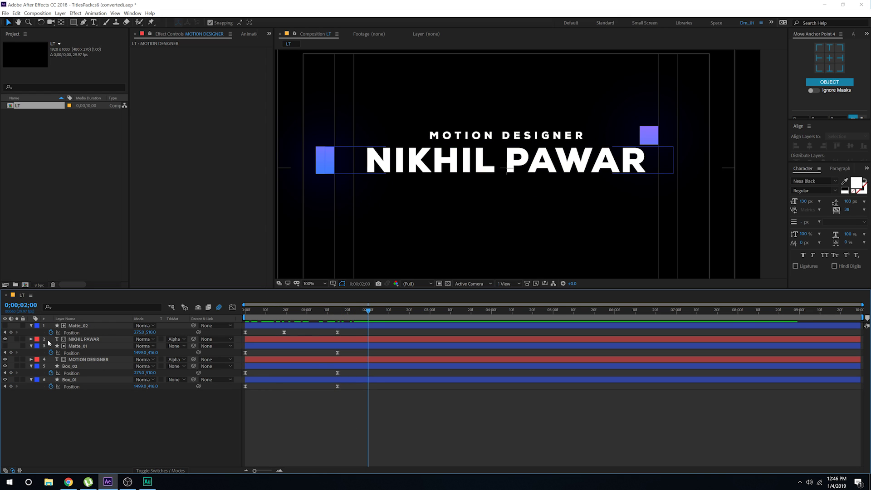
{"action": "left_click", "coordinate": [70, 366]}
Step: At 0;00;01;15, move Box_02's anchor point to its left edge
{"action": "key", "text": "s"}
{"action": "left_click", "coordinate": [335, 312]}
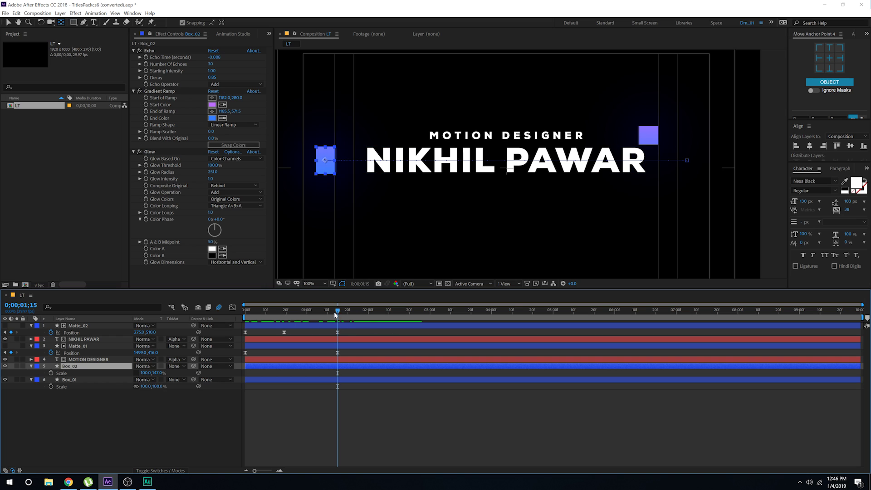
{"action": "left_click_drag", "start_coordinate": [73, 394], "coordinate": [79, 366]}
{"action": "key", "text": "p"}
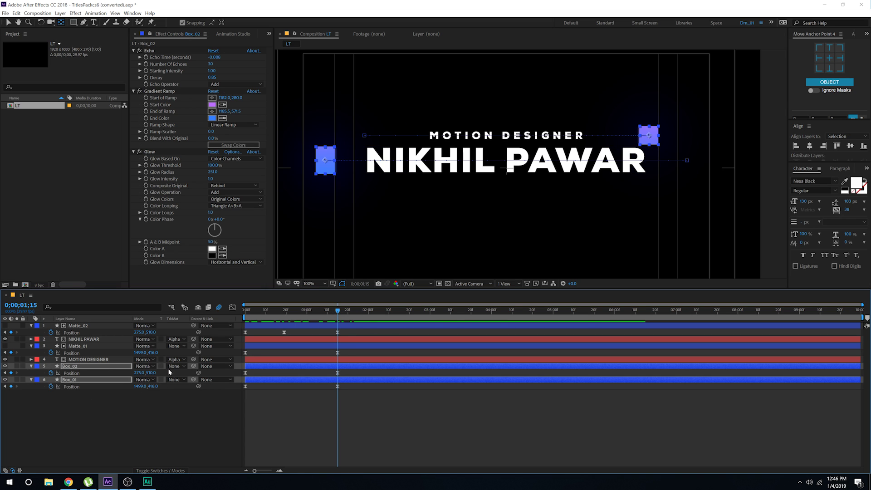
{"action": "left_click", "coordinate": [82, 396]}
{"action": "left_click", "coordinate": [99, 366]}
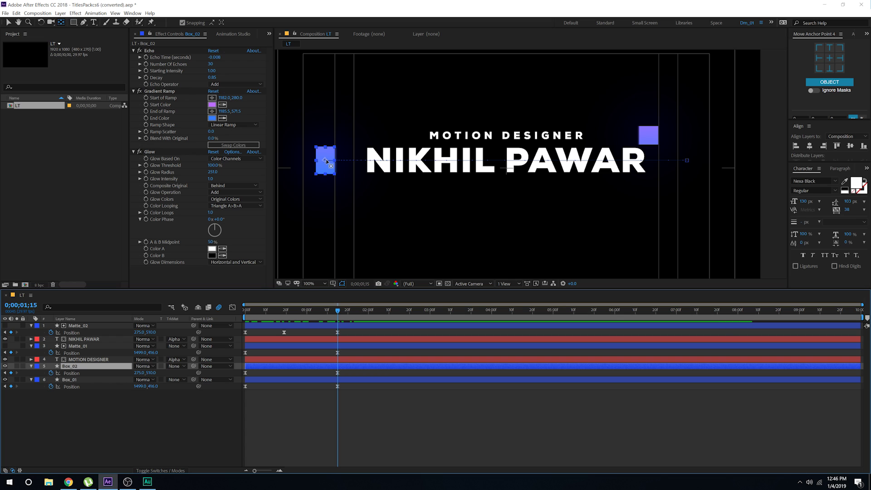
{"action": "left_click_drag", "start_coordinate": [326, 161], "coordinate": [318, 162]}
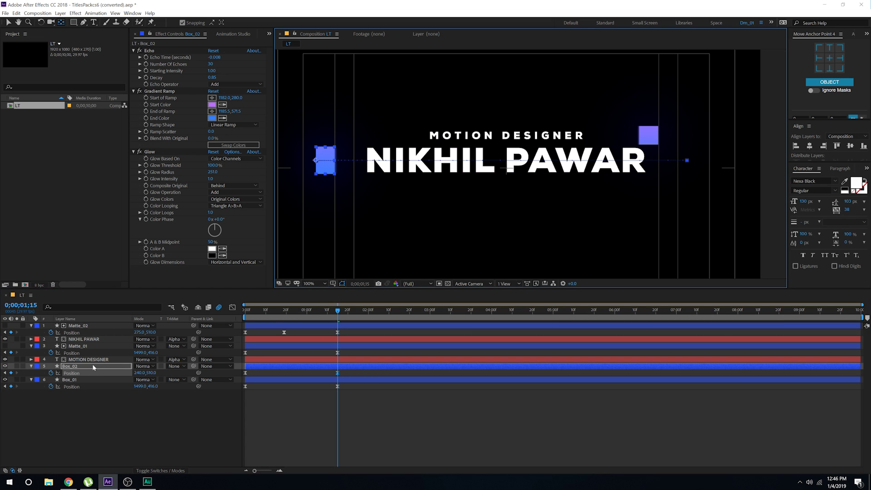
Step: Move Box_01's anchor point to its right edge and scrub to check both boxes
{"action": "left_click", "coordinate": [73, 380]}
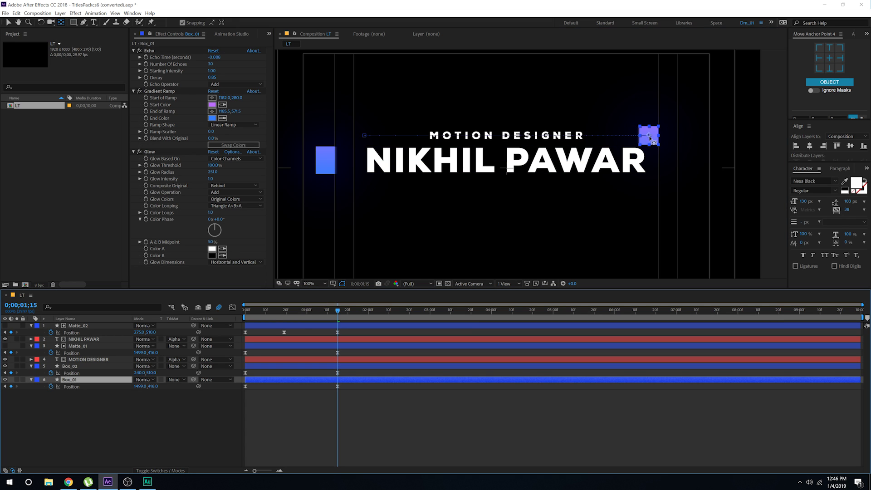
{"action": "left_click_drag", "start_coordinate": [649, 136], "coordinate": [659, 135]}
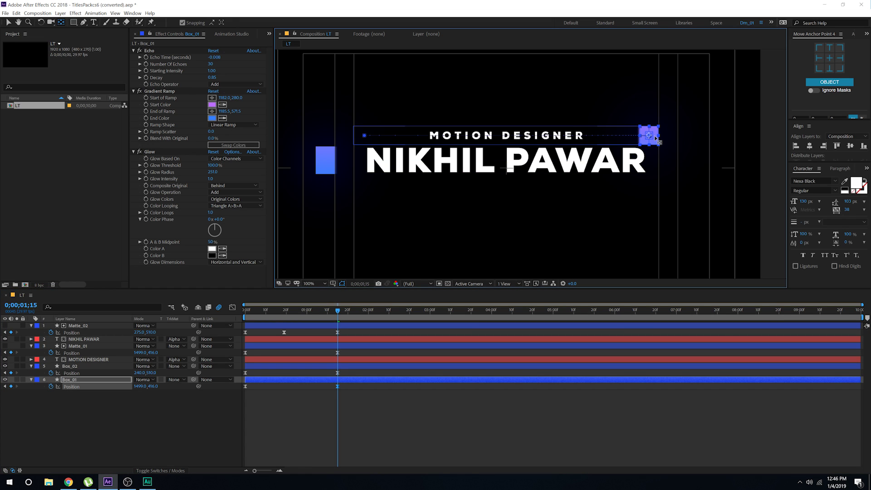
{"action": "left_click", "coordinate": [344, 411]}
{"action": "mouse_move", "coordinate": [337, 311]}
{"action": "left_mouse_down"}
{"action": "mouse_move", "coordinate": [300, 310]}
{"action": "mouse_move", "coordinate": [330, 317]}
{"action": "left_mouse_up"}
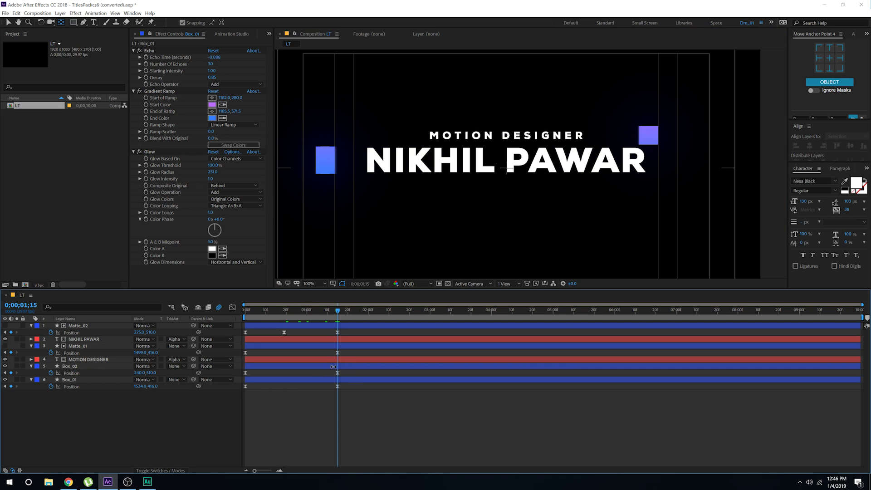
{"action": "left_click", "coordinate": [68, 366]}
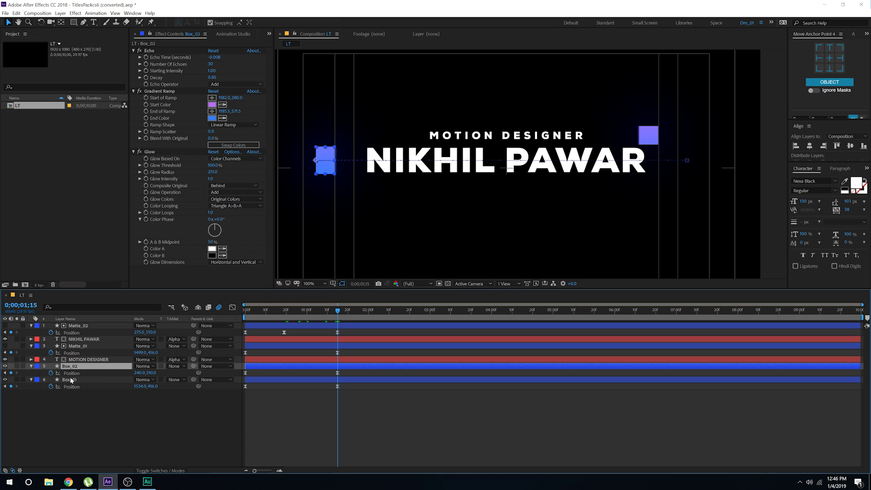
{"action": "left_click", "coordinate": [72, 380], "text": "shift"}
{"action": "key", "text": "s"}
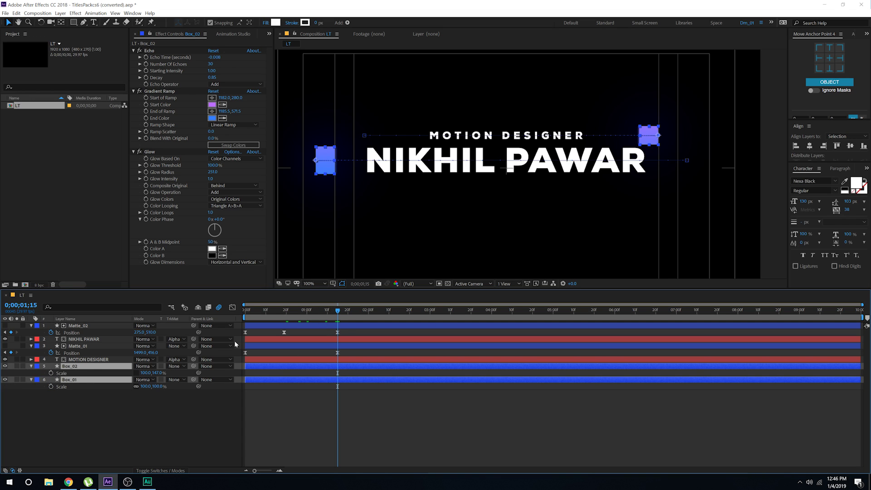
Step: Add Scale keyframes for both boxes at 0;00;01;15 and 0;00;01;04
{"action": "left_click", "coordinate": [51, 373]}
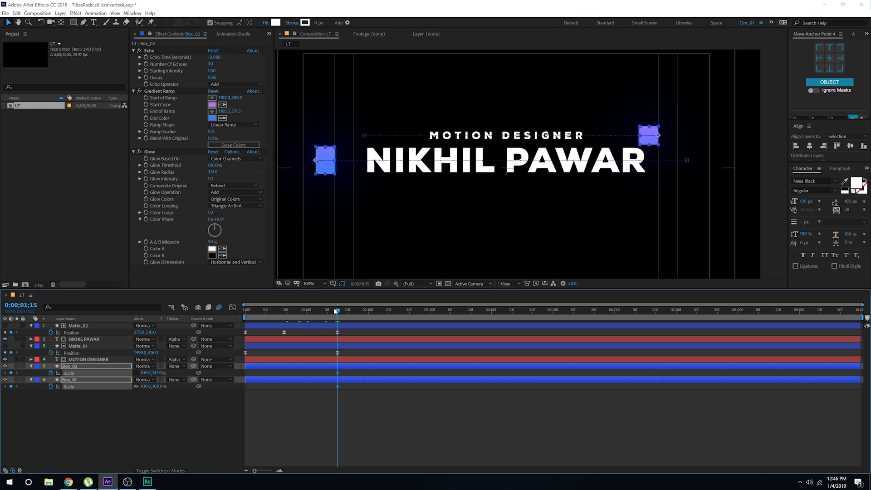
{"action": "left_click_drag", "start_coordinate": [336, 309], "coordinate": [314, 313]}
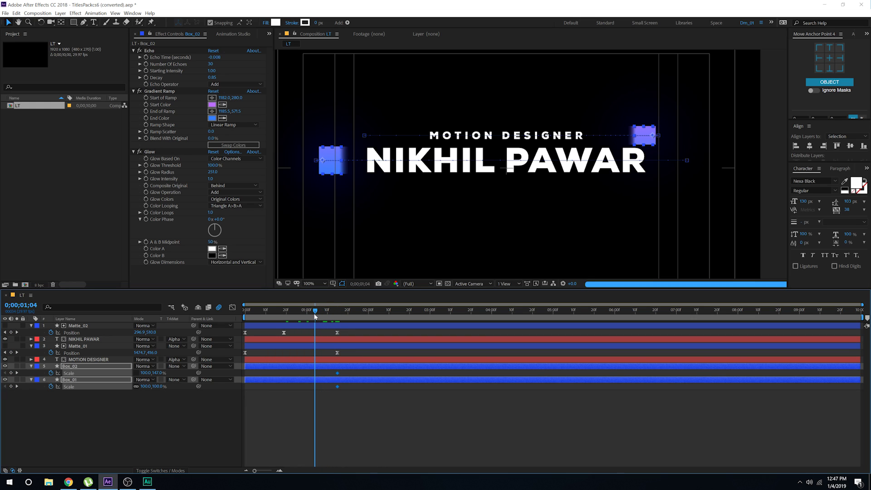
{"action": "left_click", "coordinate": [144, 401]}
{"action": "left_click", "coordinate": [11, 373]}
{"action": "left_click", "coordinate": [11, 386]}
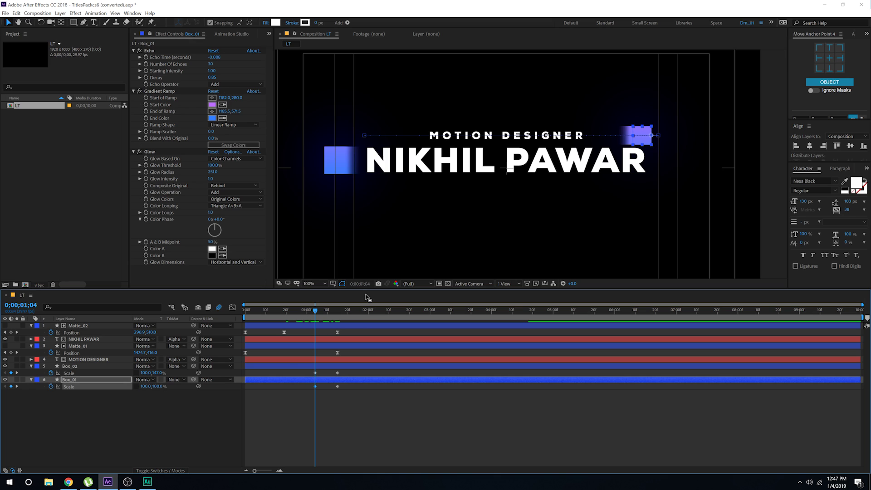
Step: Set both boxes' Scale X to 0 at 01;15 and Easy Ease the four Scale keyframes
{"action": "left_click_drag", "start_coordinate": [318, 308], "coordinate": [336, 314]}
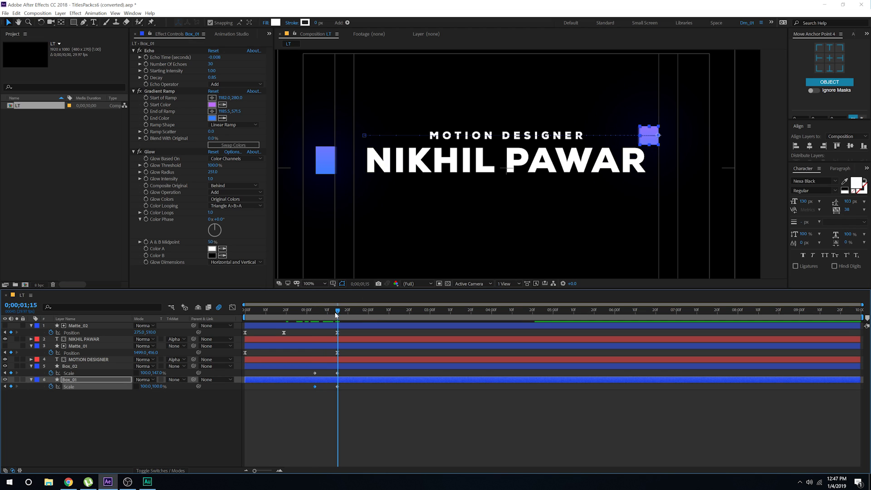
{"action": "left_click", "coordinate": [126, 408]}
{"action": "left_click", "coordinate": [147, 372]}
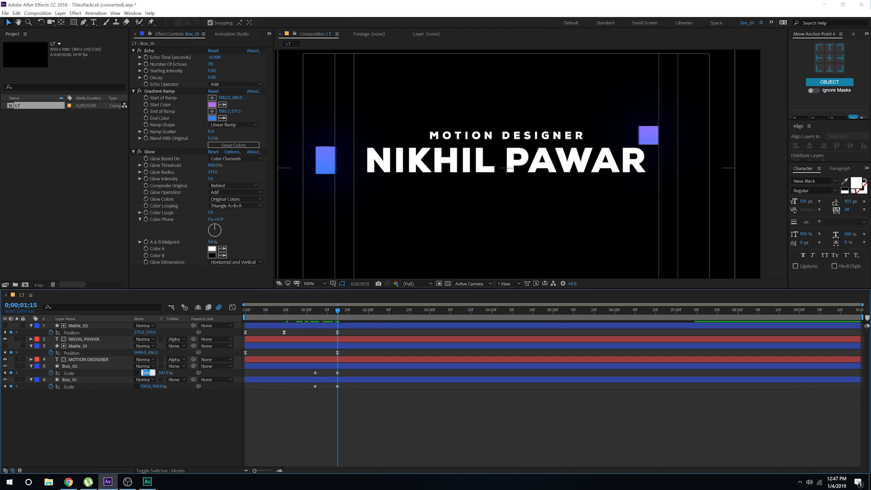
{"action": "type", "text": "0"}
{"action": "left_click", "coordinate": [143, 386]}
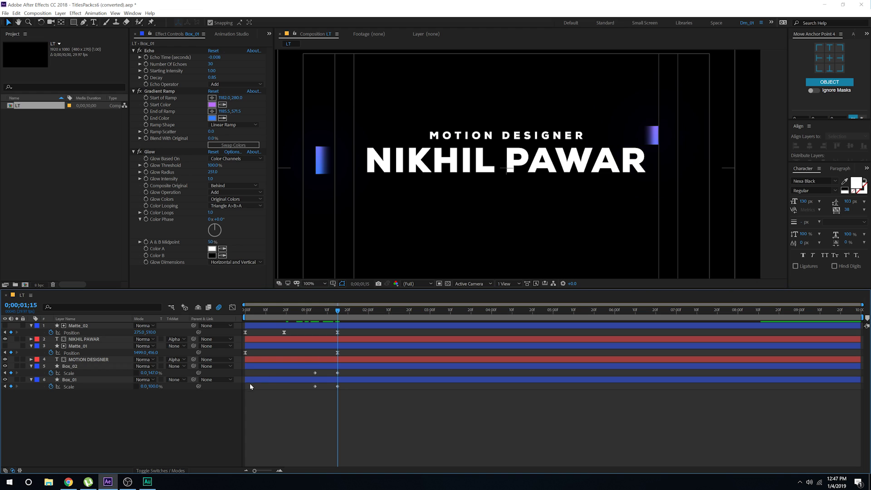
{"action": "left_click_drag", "start_coordinate": [336, 313], "coordinate": [317, 319]}
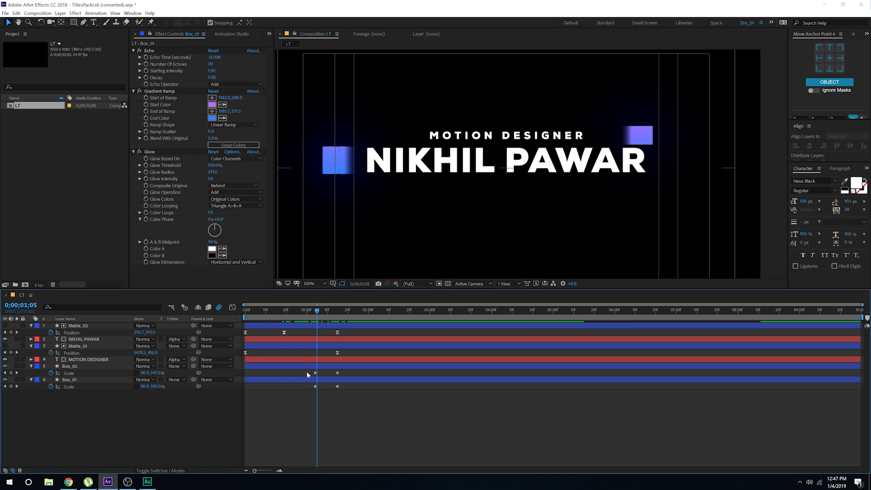
{"action": "left_click_drag", "start_coordinate": [307, 372], "coordinate": [353, 390]}
{"action": "key", "text": "F9"}
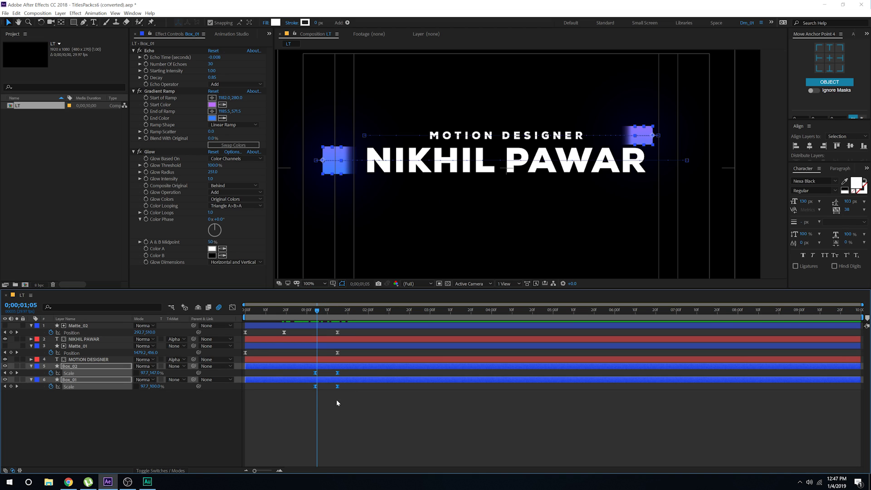
{"action": "left_click", "coordinate": [336, 399]}
{"action": "left_click_drag", "start_coordinate": [310, 311], "coordinate": [186, 321]}
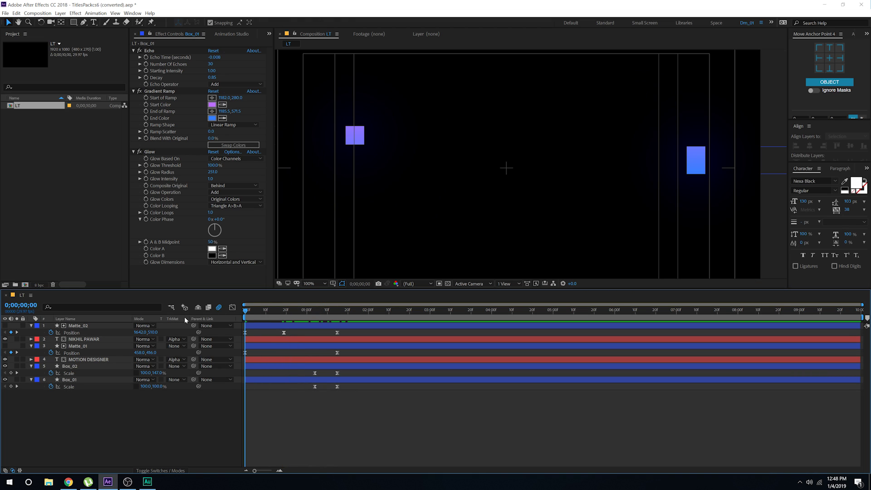
Step: Preview the title animation and reapply Easy Ease to both boxes' Scale keyframes
{"action": "key", "text": "space"}
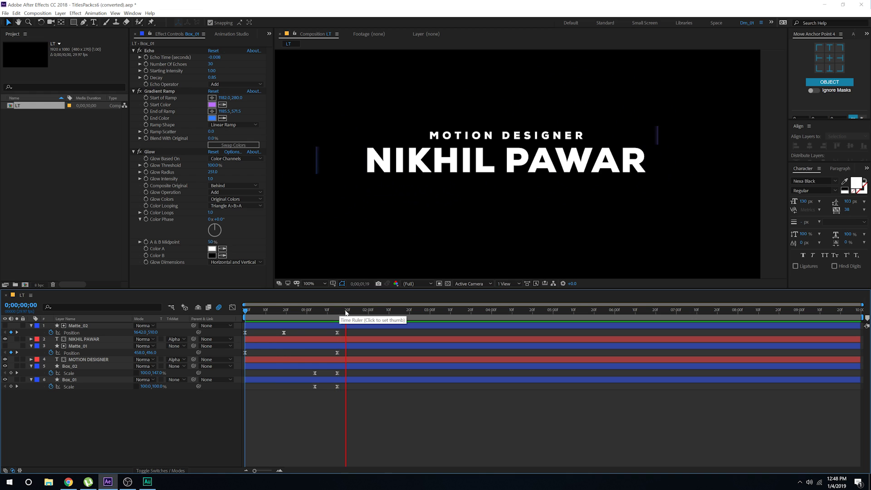
{"action": "left_click", "coordinate": [373, 311]}
{"action": "left_click", "coordinate": [378, 310]}
{"action": "key", "text": "space"}
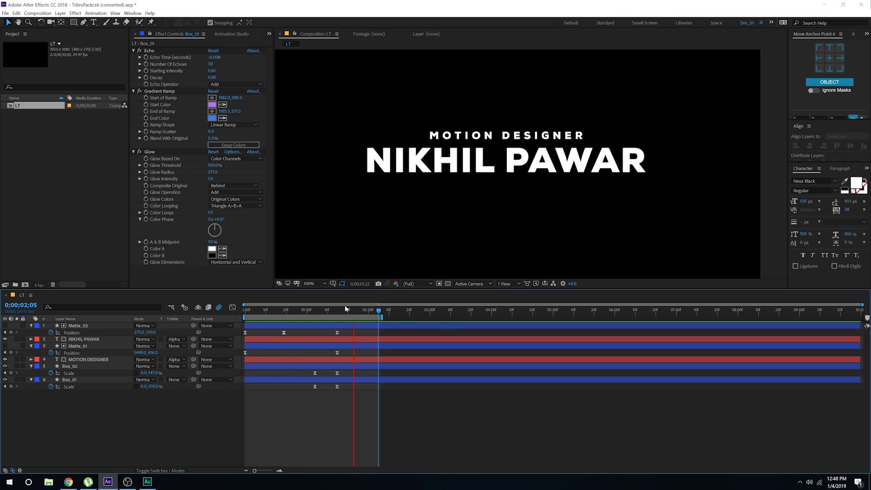
{"action": "left_click", "coordinate": [318, 313]}
{"action": "left_click_drag", "start_coordinate": [312, 368], "coordinate": [319, 389]}
{"action": "key", "text": "F9"}
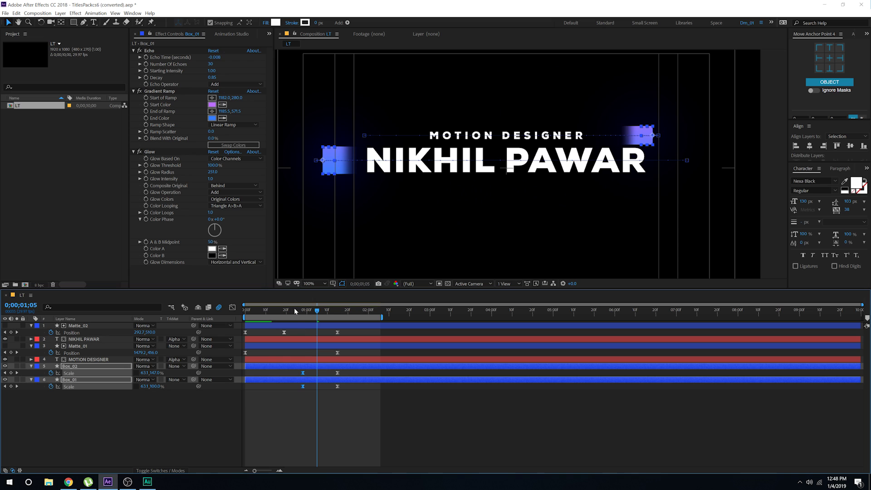
{"action": "left_click", "coordinate": [298, 310]}
{"action": "key", "text": "space"}
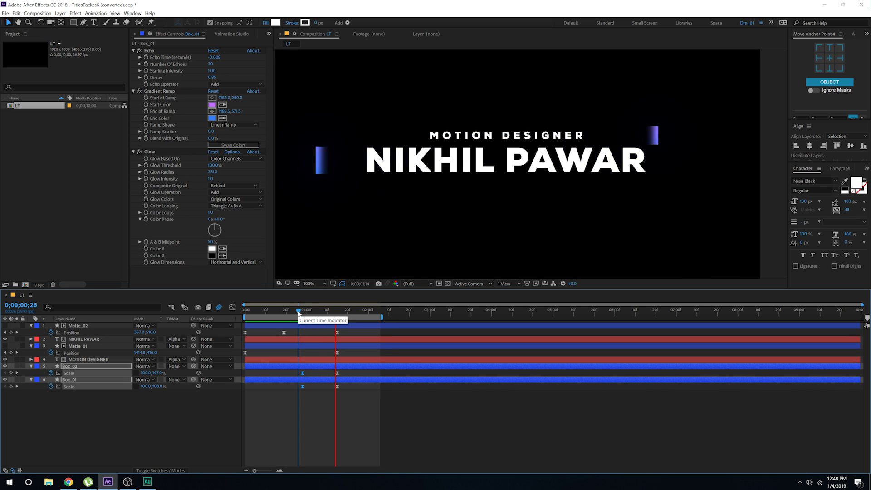
{"action": "key", "text": "space"}
{"action": "left_click_drag", "start_coordinate": [298, 311], "coordinate": [315, 321]}
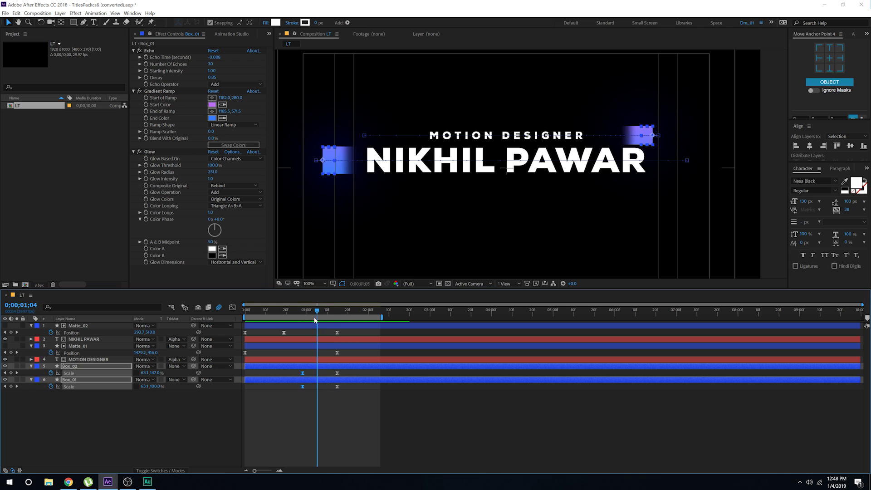
{"action": "left_click", "coordinate": [299, 407]}
{"action": "left_click_drag", "start_coordinate": [262, 308], "coordinate": [245, 309]}
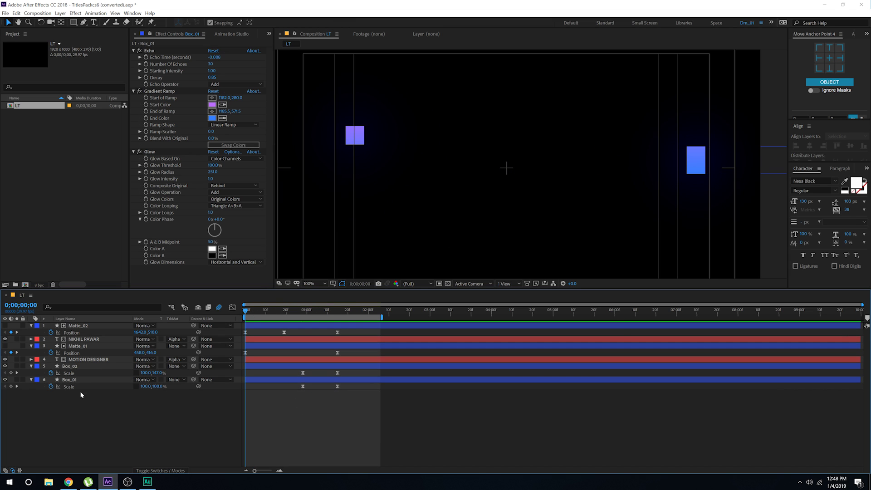
Step: Delay all six layers by about ten frames in the timeline
{"action": "left_click_drag", "start_coordinate": [82, 395], "coordinate": [91, 312]}
{"action": "left_click_drag", "start_coordinate": [260, 330], "coordinate": [280, 330]}
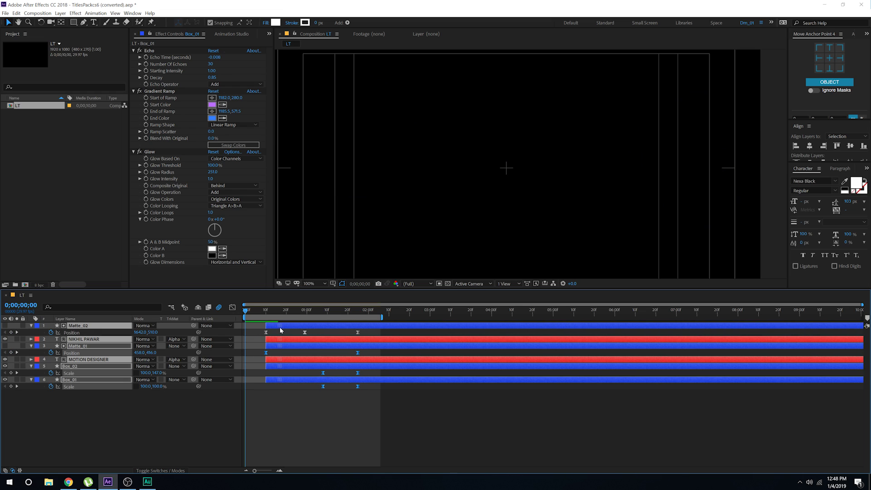
{"action": "left_click", "coordinate": [272, 357]}
{"action": "left_click", "coordinate": [269, 365]}
{"action": "left_click", "coordinate": [273, 380], "text": "shift"}
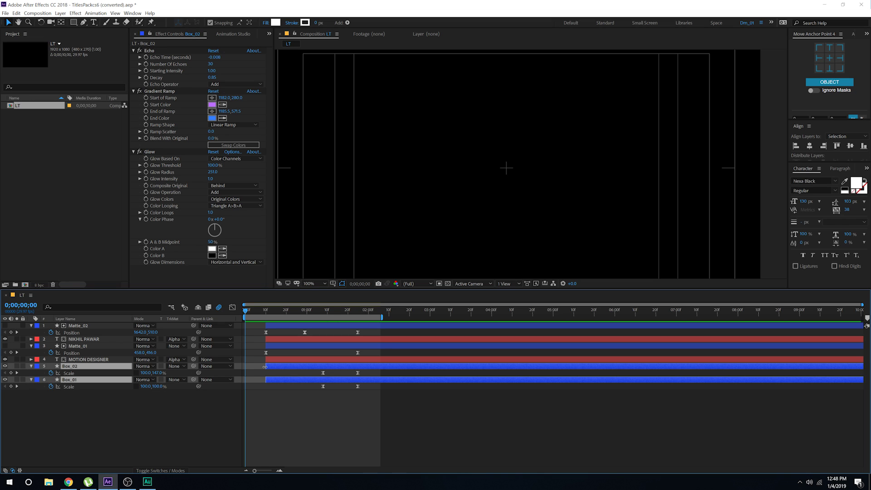
Step: Extend Box_02 and Box_01 back to frame 0 and split both at frame 10
{"action": "left_click_drag", "start_coordinate": [265, 366], "coordinate": [244, 370]}
{"action": "left_click", "coordinate": [261, 402]}
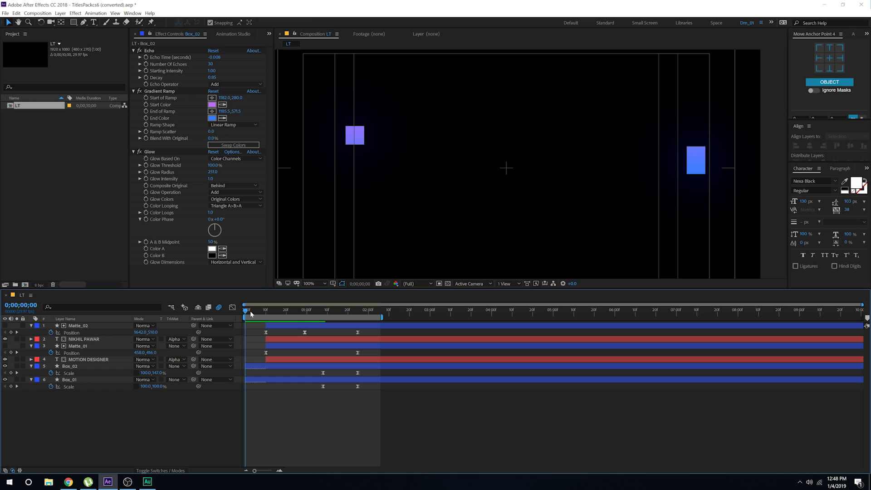
{"action": "left_click_drag", "start_coordinate": [249, 311], "coordinate": [266, 310]}
{"action": "left_click", "coordinate": [73, 366]}
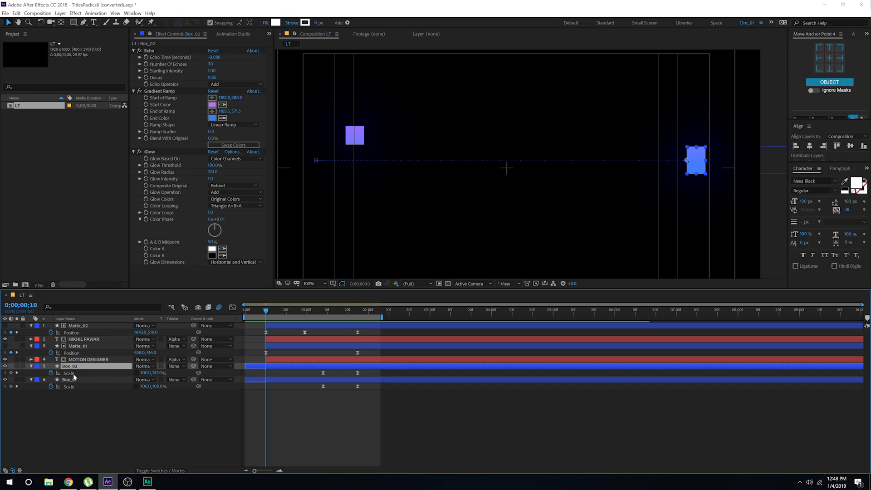
{"action": "left_click", "coordinate": [69, 380], "text": "shift"}
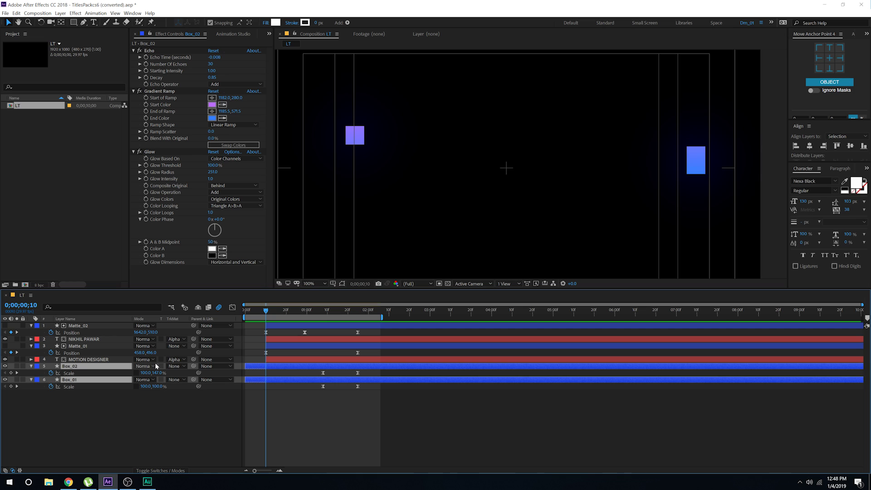
{"action": "key", "text": "ctrl+shift+d"}
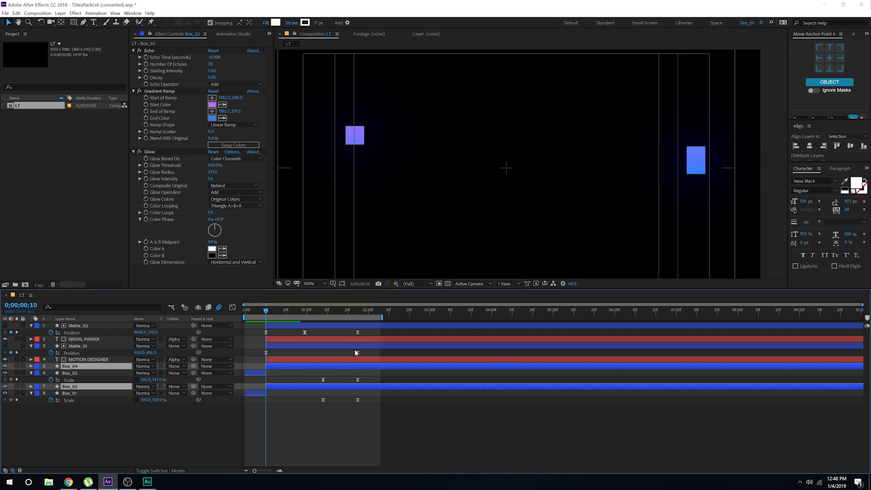
Step: Move the opening Box_02 piece below Box_03 and label both opening pieces Yellow
{"action": "left_click", "coordinate": [79, 424]}
{"action": "left_click", "coordinate": [69, 373]}
{"action": "left_click", "coordinate": [70, 393], "text": "ctrl"}
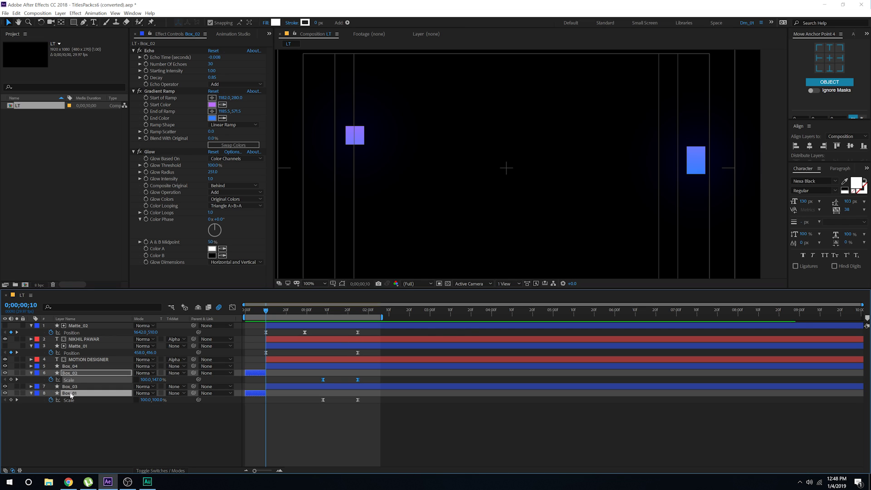
{"action": "left_click_drag", "start_coordinate": [71, 376], "coordinate": [72, 395]}
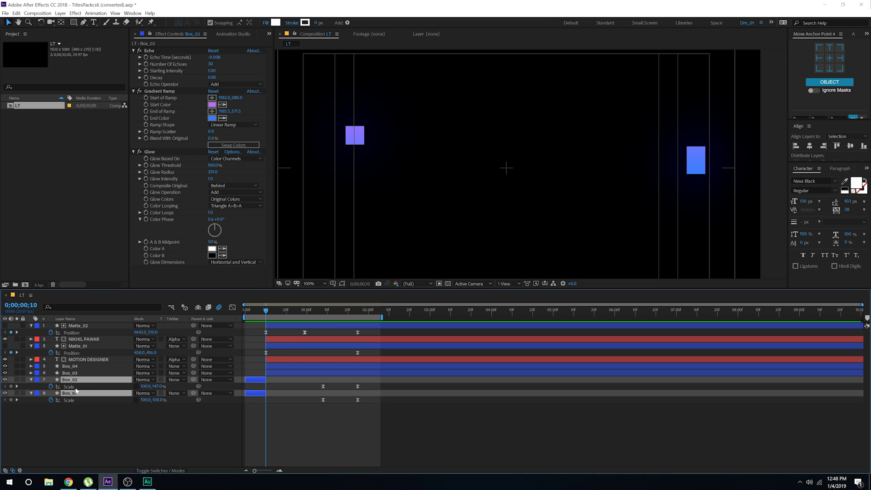
{"action": "left_click", "coordinate": [39, 381]}
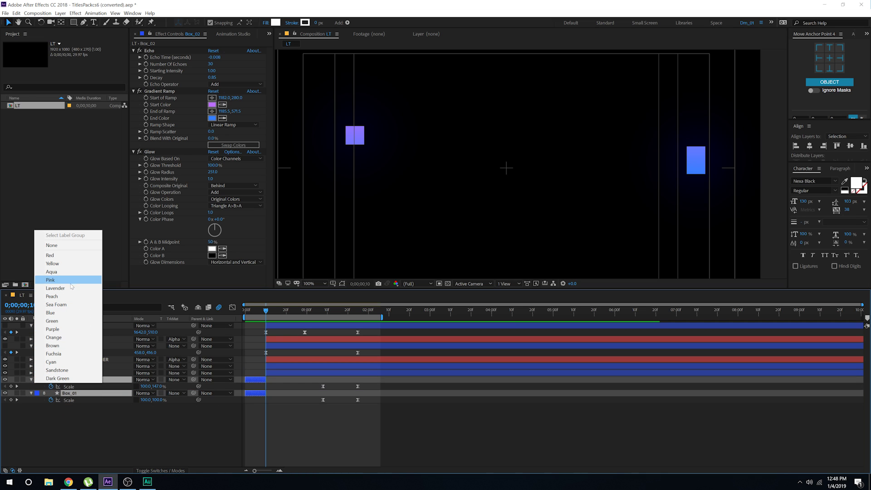
{"action": "left_click", "coordinate": [62, 266]}
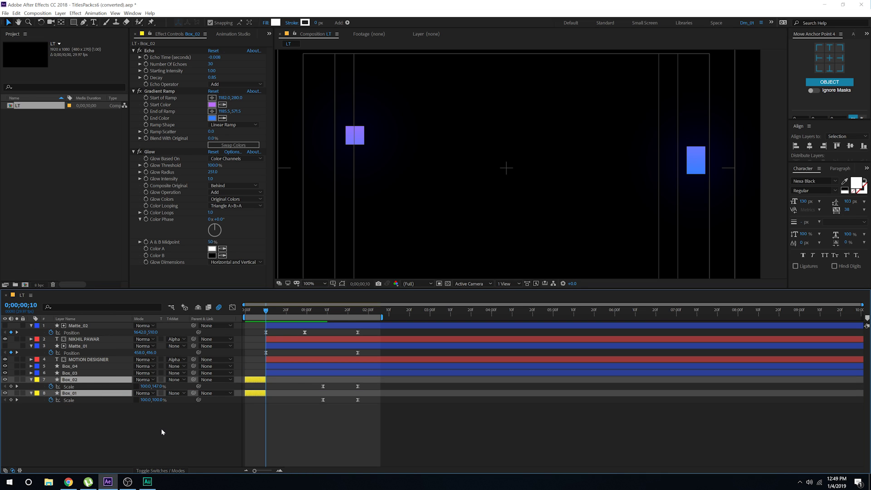
Step: Clear the Scale keyframes on both opening box pieces and go to frame 9
{"action": "left_click", "coordinate": [51, 386]}
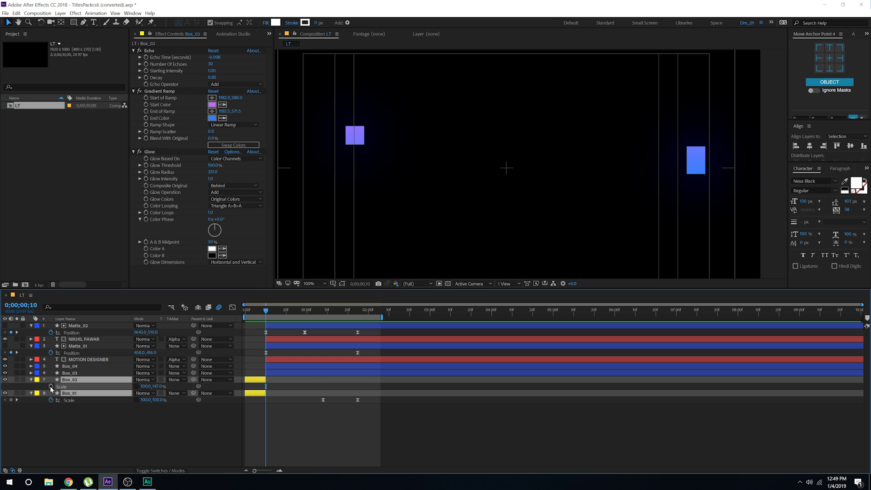
{"action": "left_click", "coordinate": [51, 400]}
{"action": "left_click", "coordinate": [273, 412]}
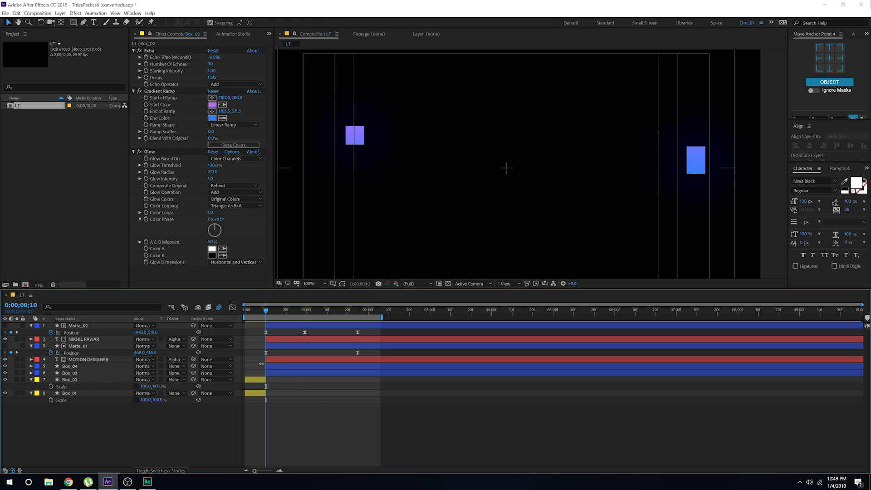
{"action": "left_click", "coordinate": [257, 381]}
{"action": "left_click", "coordinate": [257, 394], "text": "shift"}
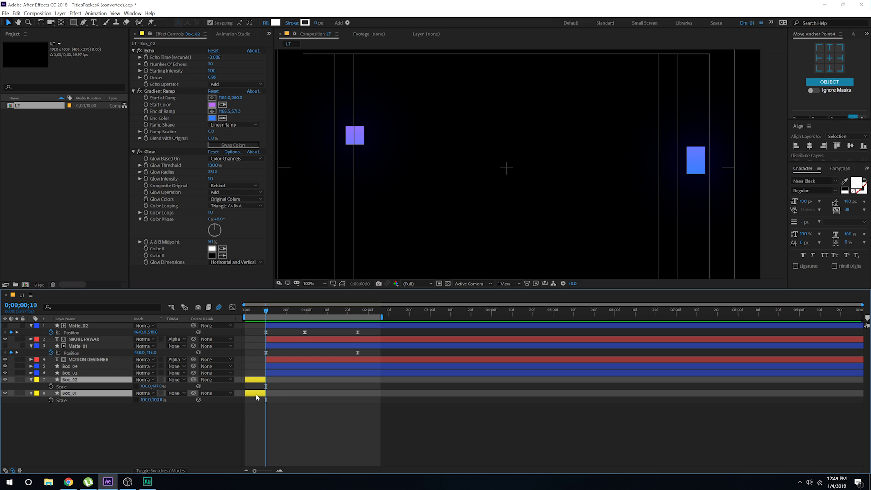
{"action": "left_click", "coordinate": [262, 310]}
{"action": "key", "text": "y"}
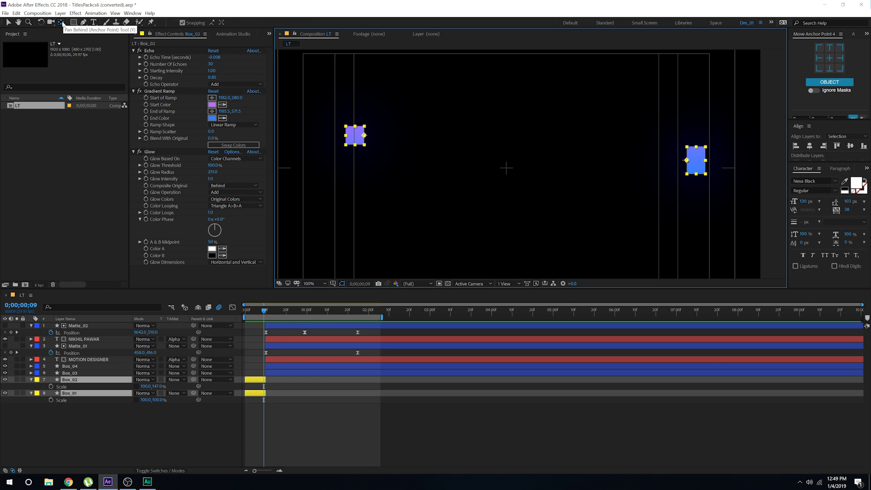
Step: Centre both boxes' anchors and keyframe Scale from 100,0% at frame 0 to full at frame 9
{"action": "key", "text": "ctrl+alt+Home"}
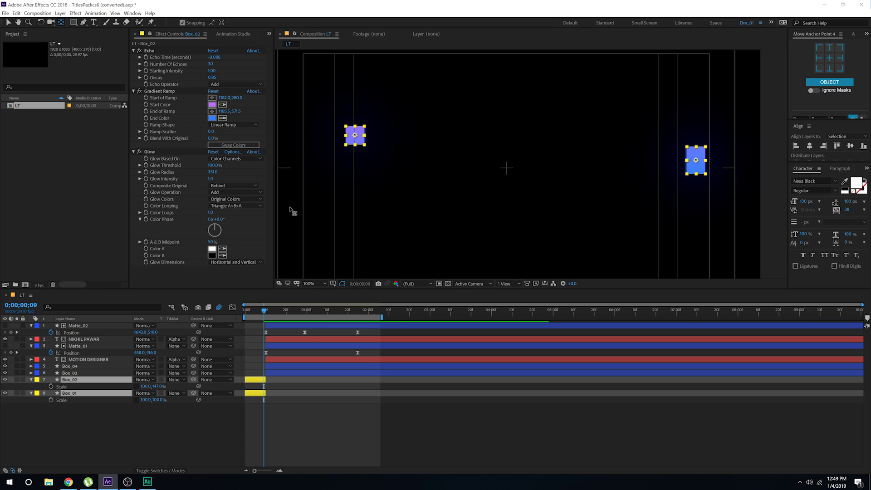
{"action": "left_click", "coordinate": [51, 386]}
{"action": "left_click_drag", "start_coordinate": [263, 311], "coordinate": [240, 315]}
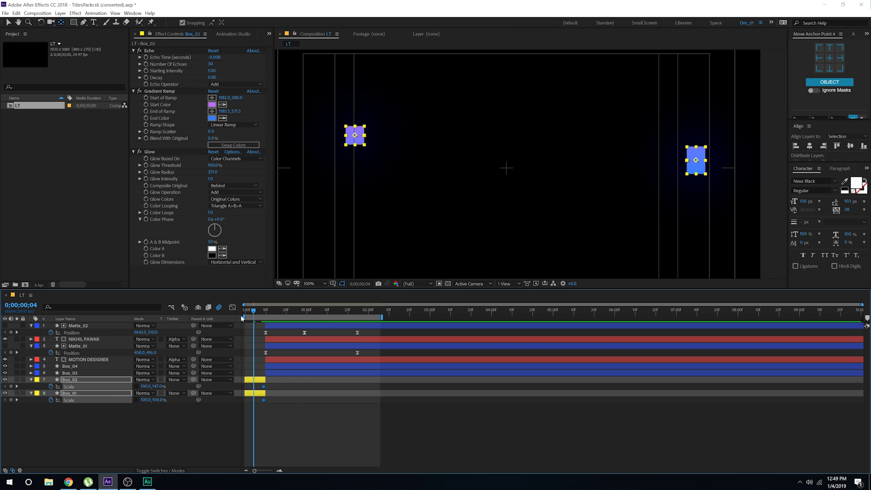
{"action": "left_click", "coordinate": [138, 434]}
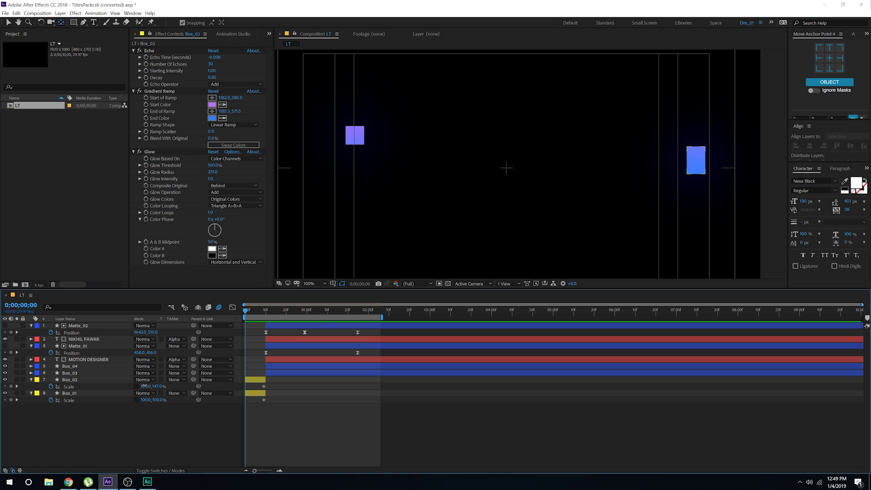
{"action": "left_click", "coordinate": [144, 385]}
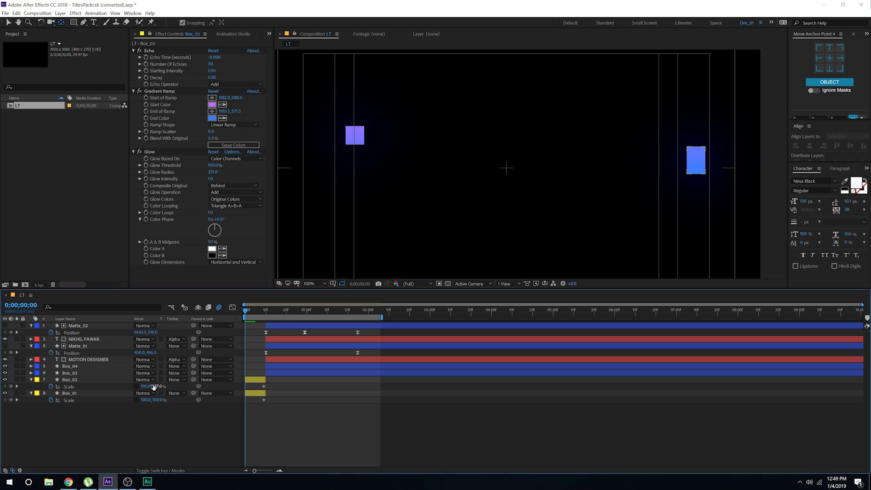
{"action": "type", "text": "0"}
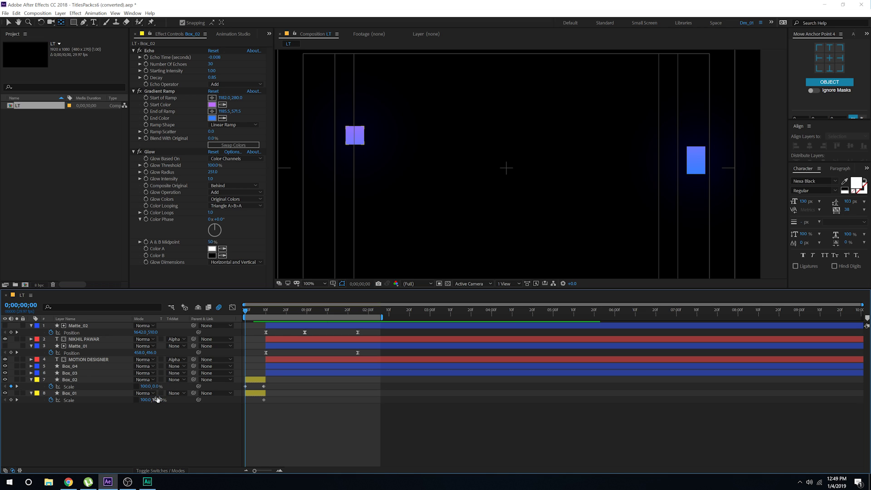
{"action": "key", "text": "Return"}
{"action": "key", "text": "Return"}
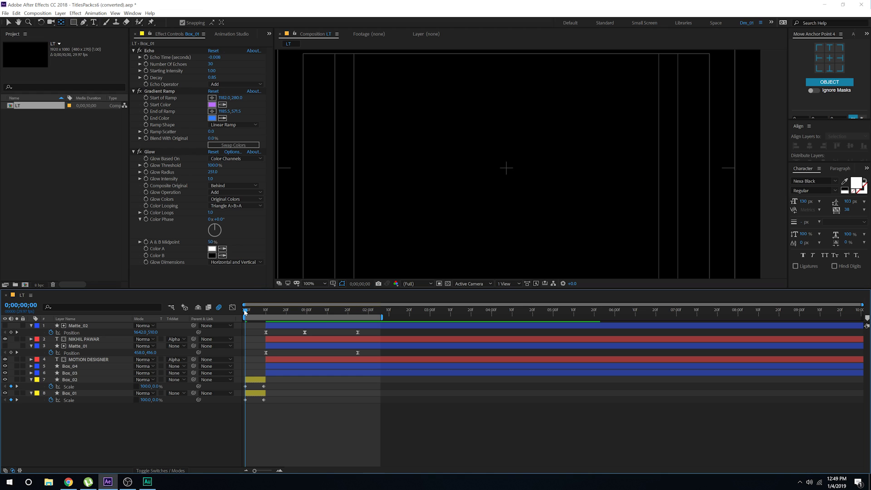
Step: Apply Easy Ease to both boxes' end Scale keyframes and preview the growth
{"action": "mouse_move", "coordinate": [245, 312]}
{"action": "left_mouse_down"}
{"action": "mouse_move", "coordinate": [278, 313]}
{"action": "mouse_move", "coordinate": [249, 314]}
{"action": "mouse_move", "coordinate": [257, 318]}
{"action": "left_mouse_up"}
{"action": "left_click_drag", "start_coordinate": [271, 384], "coordinate": [240, 404]}
{"action": "key", "text": "F9"}
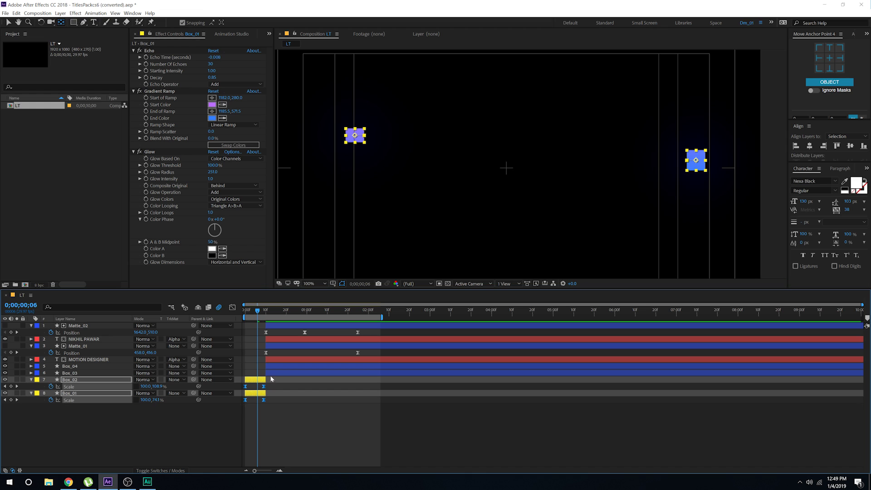
{"action": "left_click_drag", "start_coordinate": [265, 312], "coordinate": [235, 312]}
{"action": "key", "text": "space"}
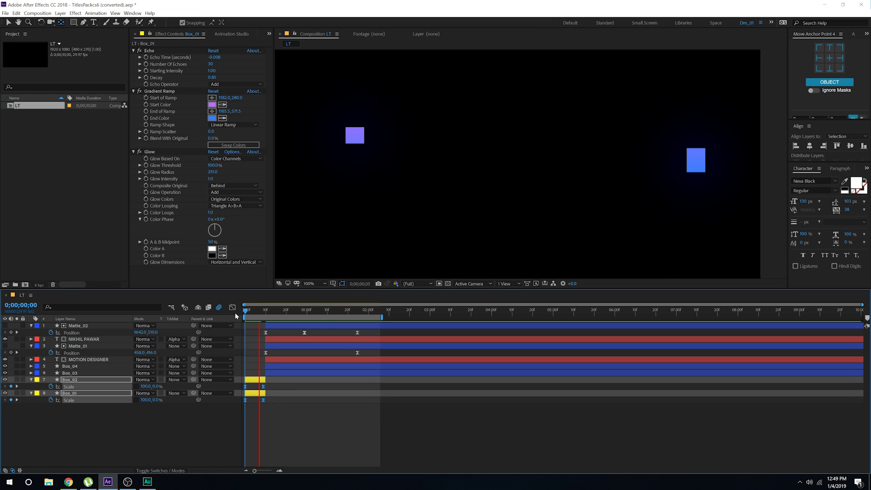
{"action": "key", "text": "space"}
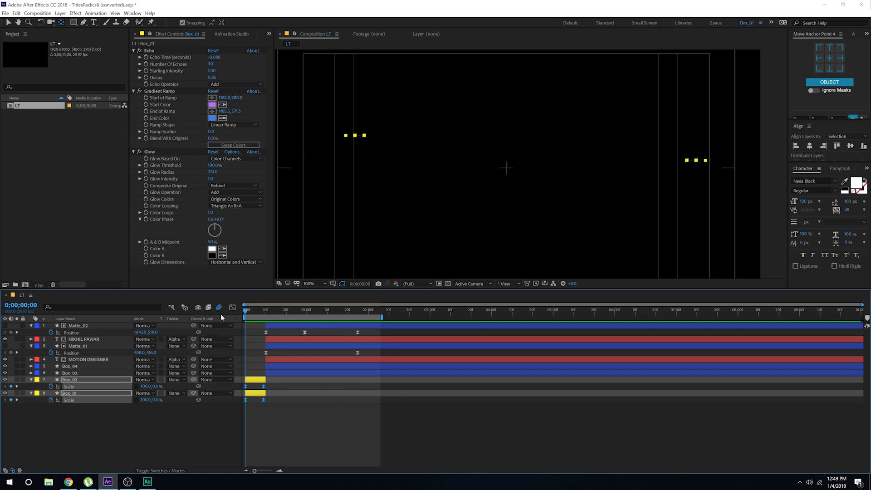
{"action": "key", "text": "space"}
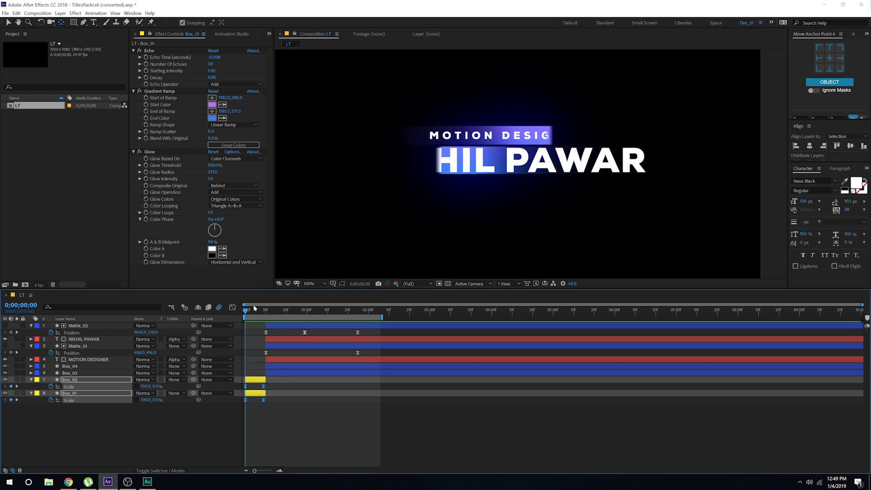
{"action": "key", "text": "space"}
Step: Show the Scale keyframes' speed graph in the Graph Editor, zoomed in
{"action": "left_click_drag", "start_coordinate": [271, 407], "coordinate": [234, 385]}
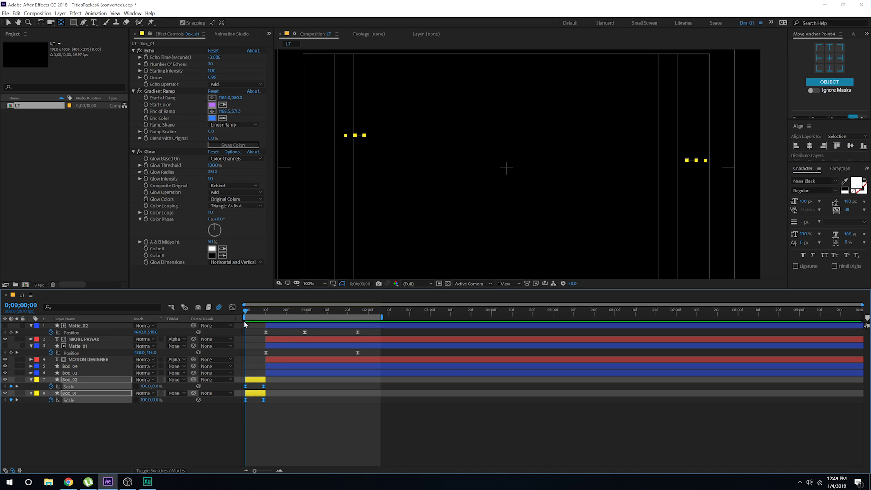
{"action": "left_click", "coordinate": [236, 309]}
{"action": "key", "text": "="}
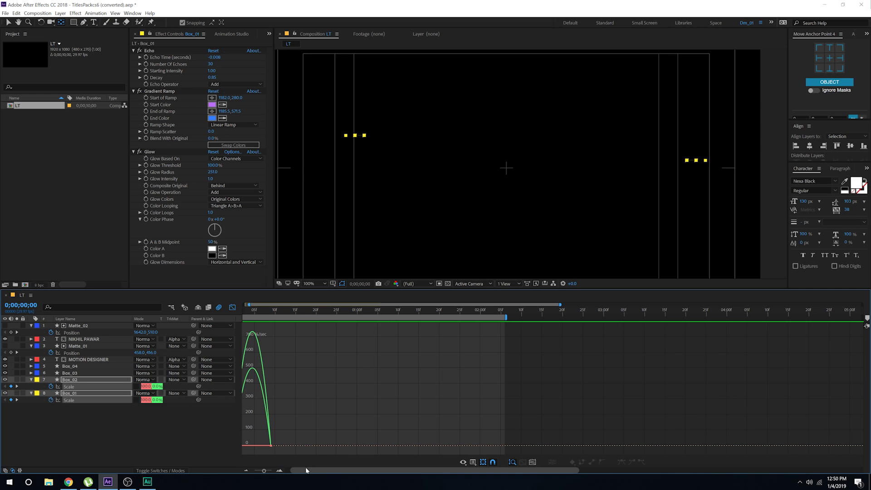
Step: Reshape both Scale speed curves into a sharp ease-out, preview, and return to layer bars
{"action": "left_click", "coordinate": [270, 446]}
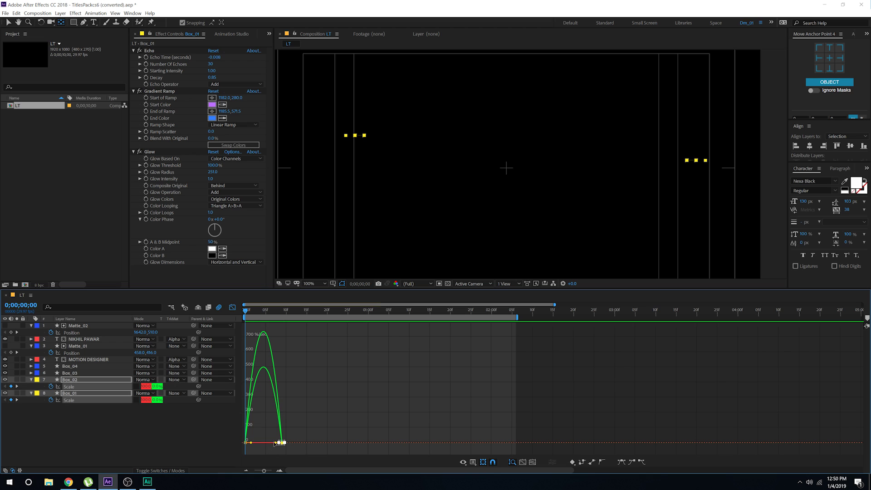
{"action": "scroll", "coordinate": [276, 445], "scroll_direction": "up", "scroll_amount": 4}
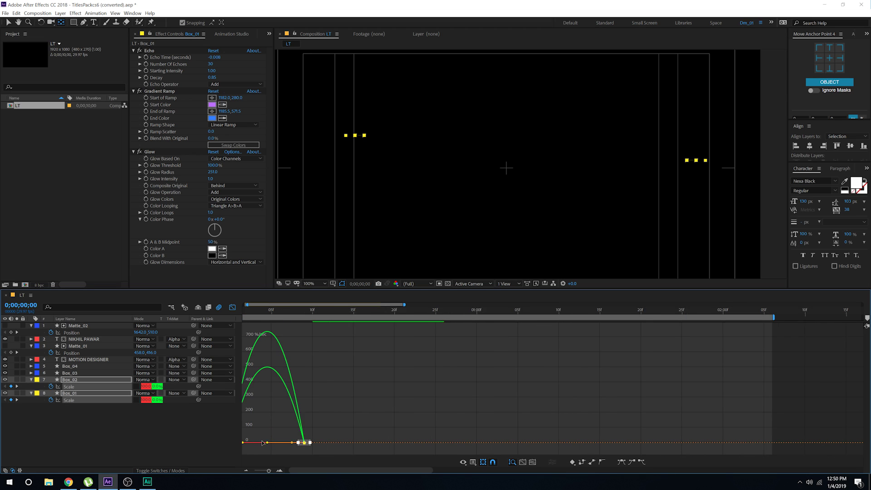
{"action": "left_click_drag", "start_coordinate": [325, 444], "coordinate": [253, 443]}
{"action": "scroll", "coordinate": [324, 397], "scroll_direction": "down", "scroll_amount": 4}
{"action": "key", "text": "space"}
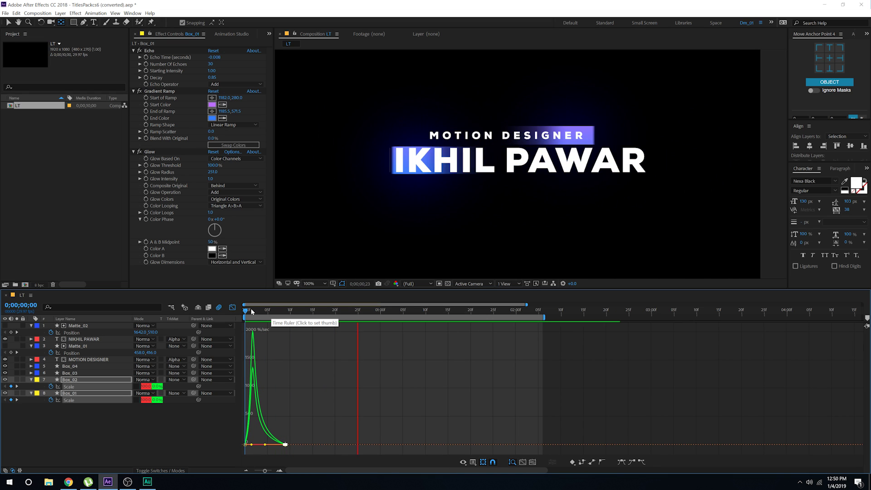
{"action": "key", "text": "space"}
{"action": "key", "text": "space"}
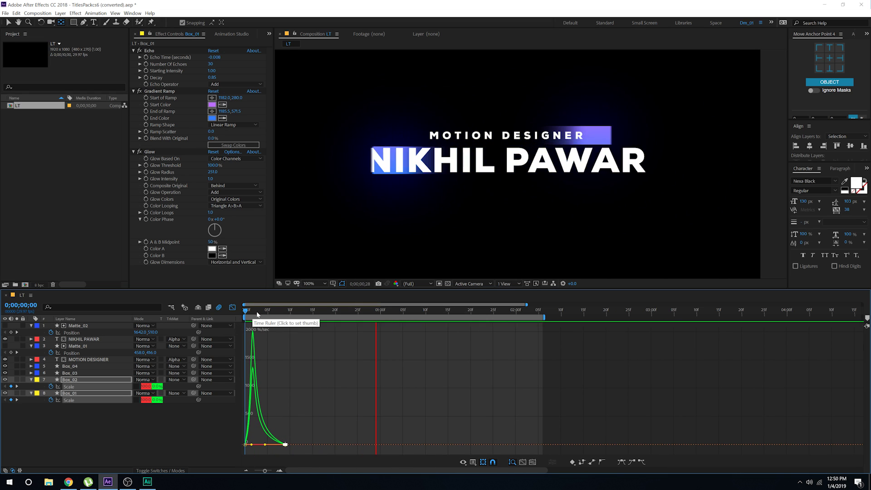
{"action": "key", "text": "space"}
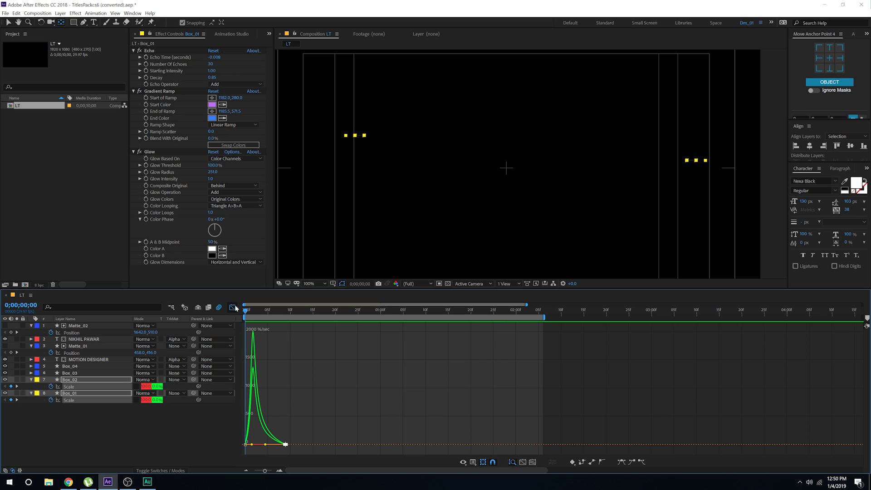
{"action": "left_click", "coordinate": [233, 307]}
{"action": "left_click", "coordinate": [303, 412]}
Step: Trim the text, matte, Box_03 and Box_04 layers to start at frame 15
{"action": "left_click_drag", "start_coordinate": [299, 312], "coordinate": [310, 312]}
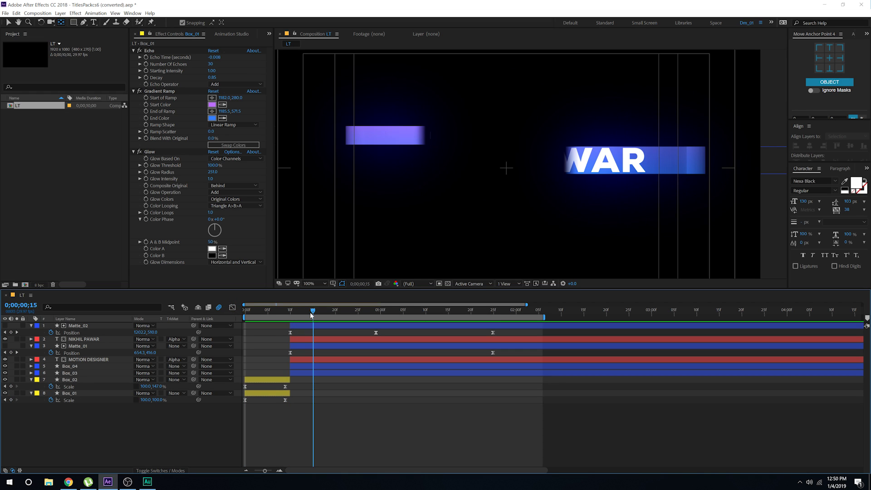
{"action": "left_click", "coordinate": [299, 326]}
{"action": "key", "text": "v"}
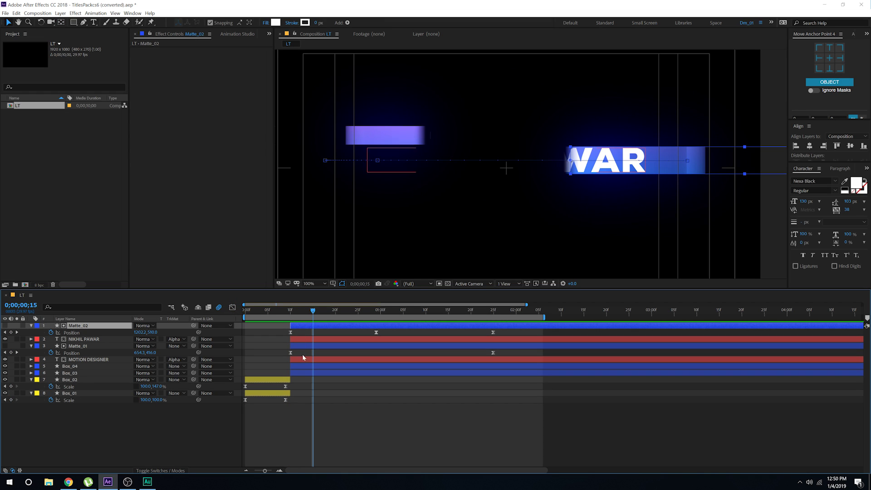
{"action": "left_click", "coordinate": [301, 369], "text": "shift"}
{"action": "key", "text": "bracketleft"}
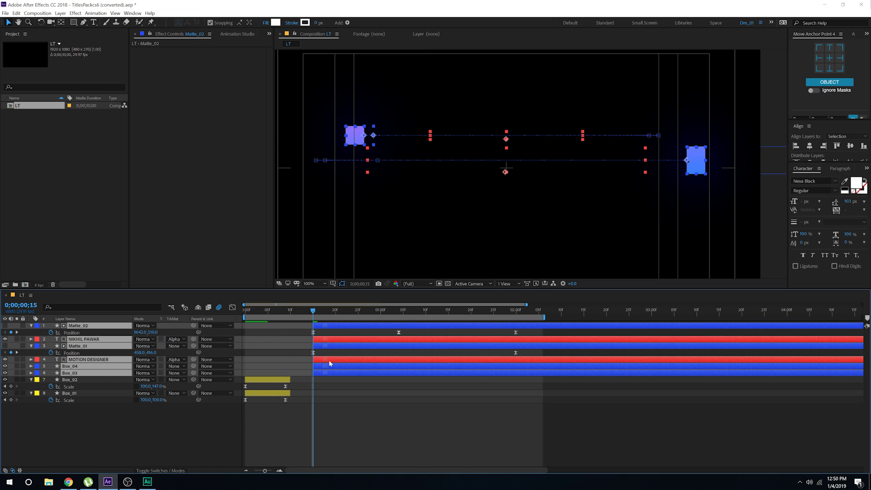
Step: Move Box_02's last Scale keyframe and both yellow box pieces' ends to frame 15
{"action": "left_click_drag", "start_coordinate": [285, 387], "coordinate": [313, 381]}
{"action": "left_click", "coordinate": [280, 380]}
{"action": "left_click", "coordinate": [282, 393], "text": "shift"}
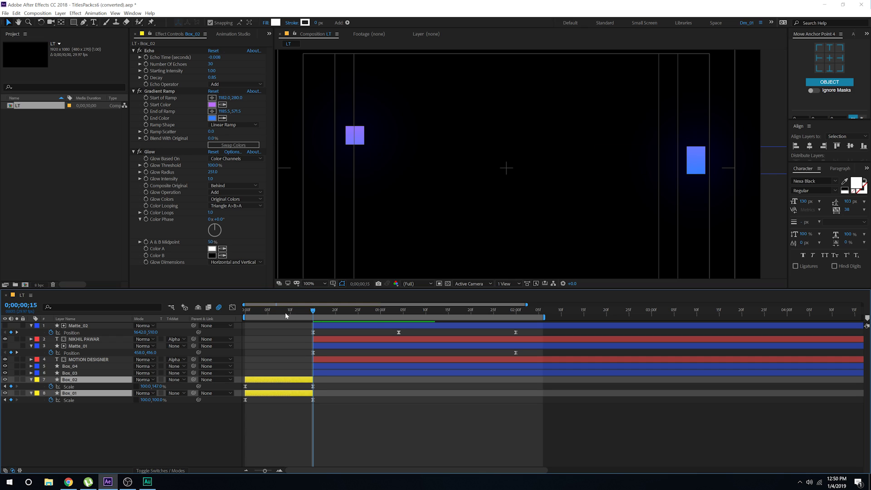
{"action": "left_click_drag", "start_coordinate": [286, 312], "coordinate": [190, 312]}
{"action": "key", "text": "comma"}
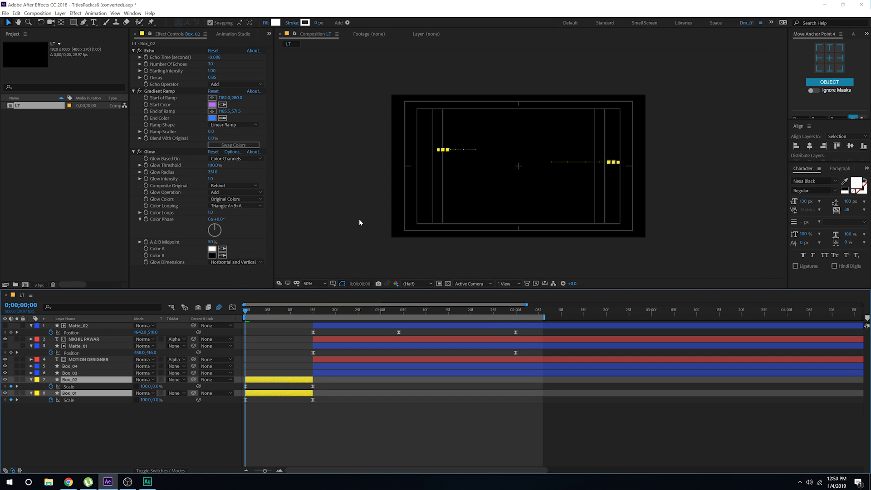
Step: Preview the reveal and try clearing both boxes' Position keyframes, then undo it
{"action": "key", "text": "space"}
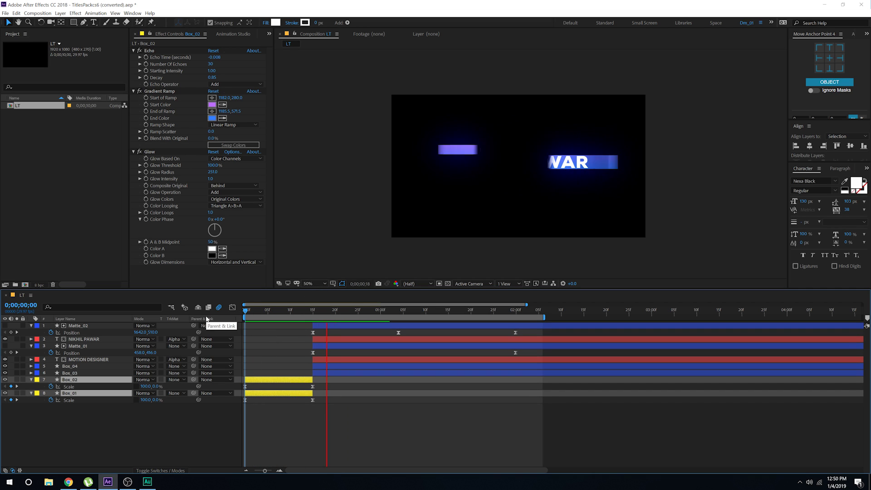
{"action": "left_click", "coordinate": [313, 311]}
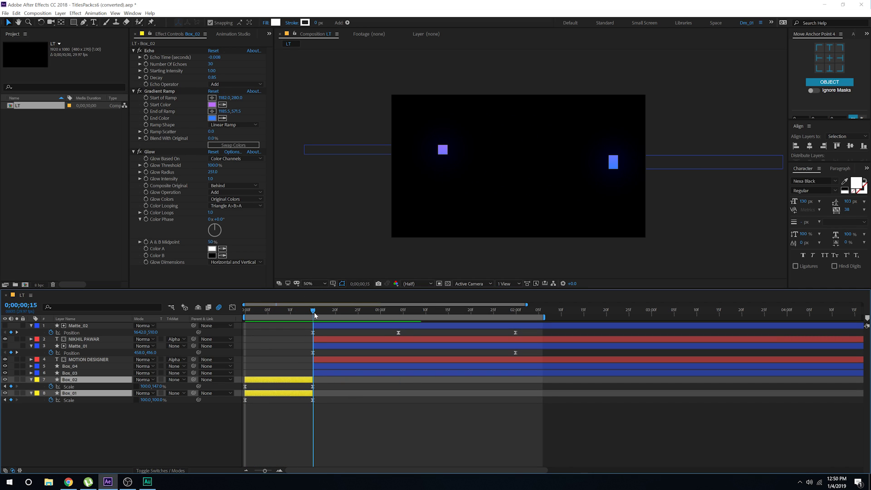
{"action": "mouse_move", "coordinate": [314, 313]}
{"action": "left_mouse_down"}
{"action": "mouse_move", "coordinate": [326, 312]}
{"action": "mouse_move", "coordinate": [307, 315]}
{"action": "left_mouse_up"}
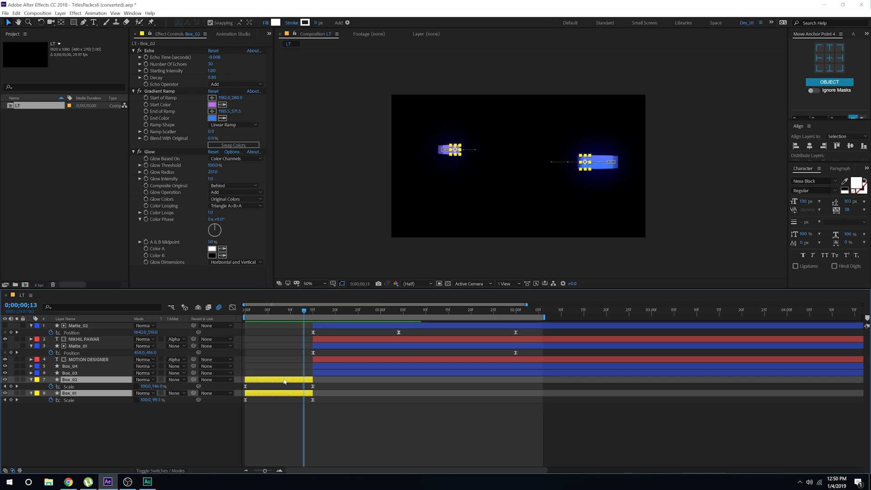
{"action": "key", "text": "shift+p"}
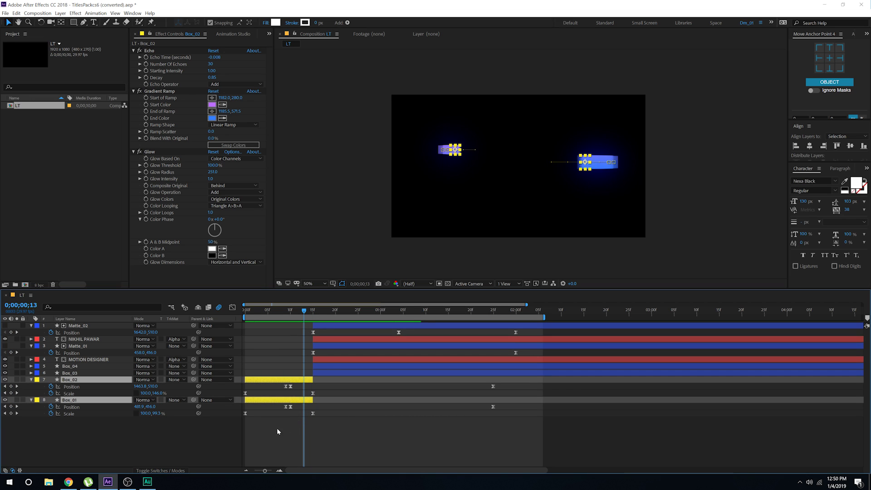
{"action": "left_click", "coordinate": [51, 387]}
{"action": "left_click", "coordinate": [317, 420]}
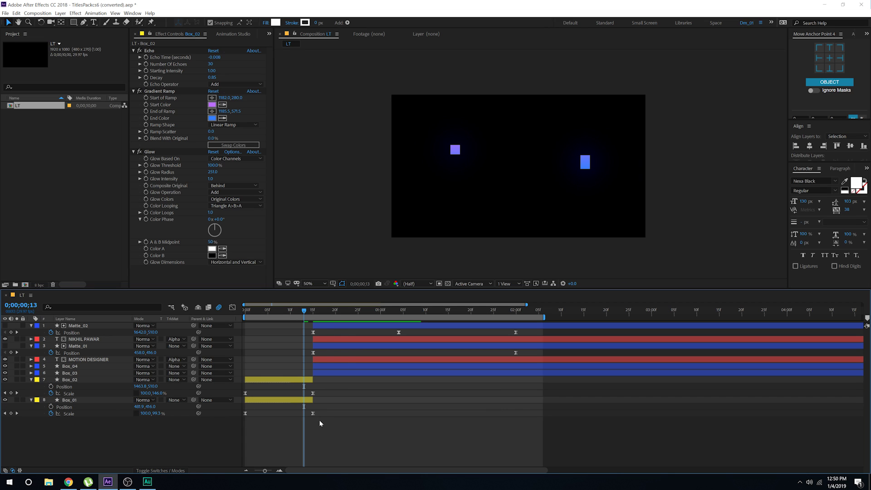
{"action": "left_click_drag", "start_coordinate": [304, 312], "coordinate": [245, 317]}
{"action": "key", "text": "ctrl+z"}
{"action": "key", "text": "ctrl+z"}
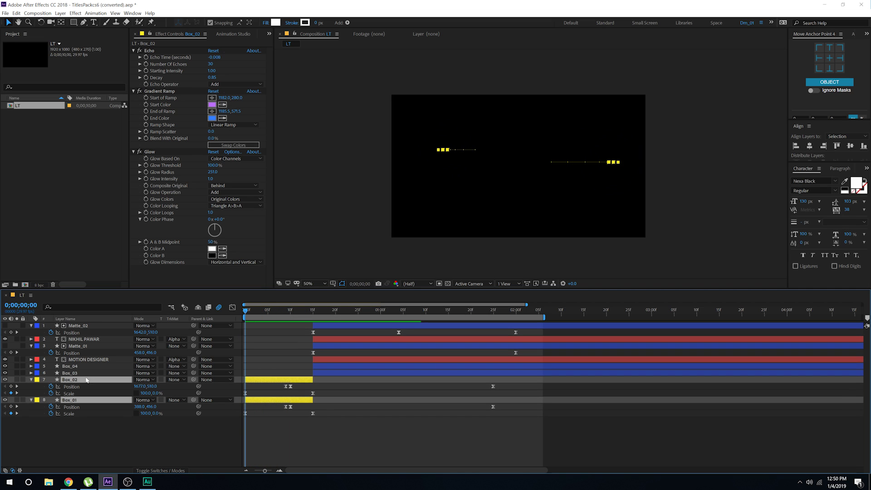
Step: Remove Box_02's and Box_01's Position keyframes, preview, then collapse all eight layers
{"action": "left_click", "coordinate": [51, 387]}
{"action": "left_click", "coordinate": [51, 406]}
{"action": "left_click", "coordinate": [132, 443]}
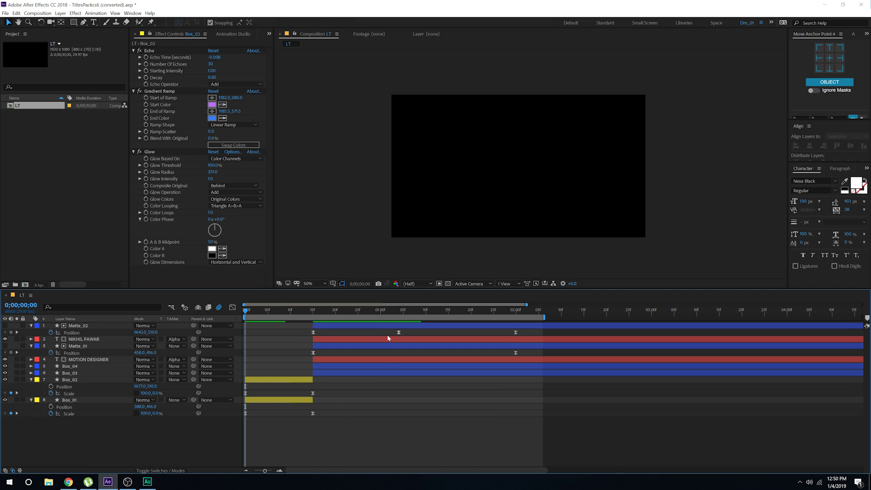
{"action": "key", "text": "space"}
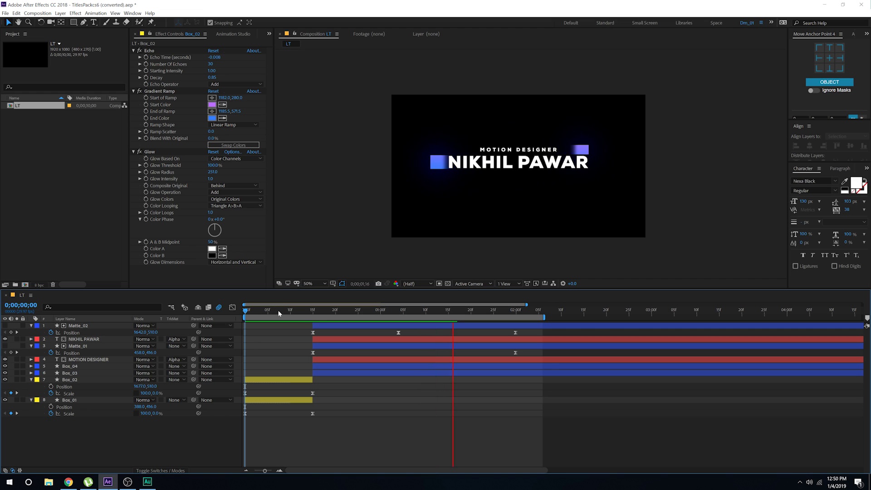
{"action": "key", "text": "space"}
{"action": "key", "text": "space"}
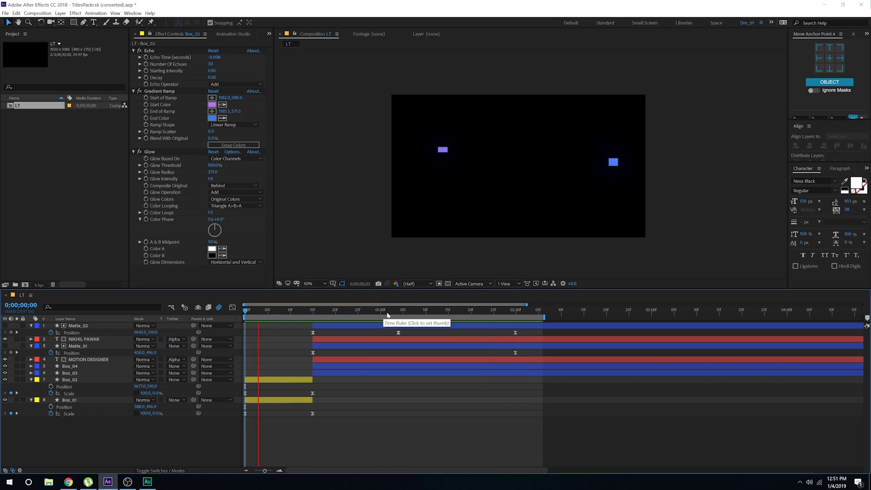
{"action": "left_click", "coordinate": [435, 311]}
{"action": "left_click_drag", "start_coordinate": [461, 313], "coordinate": [512, 311]}
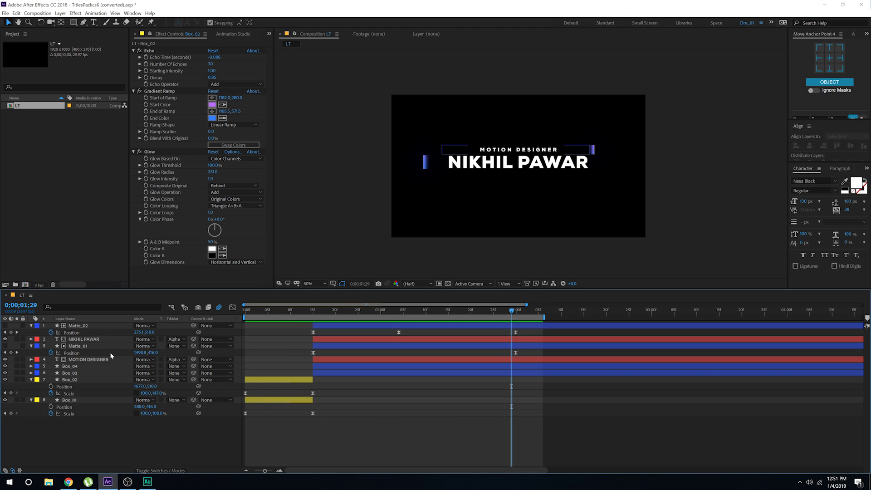
{"action": "key", "text": "ctrl+a"}
{"action": "key", "text": "u"}
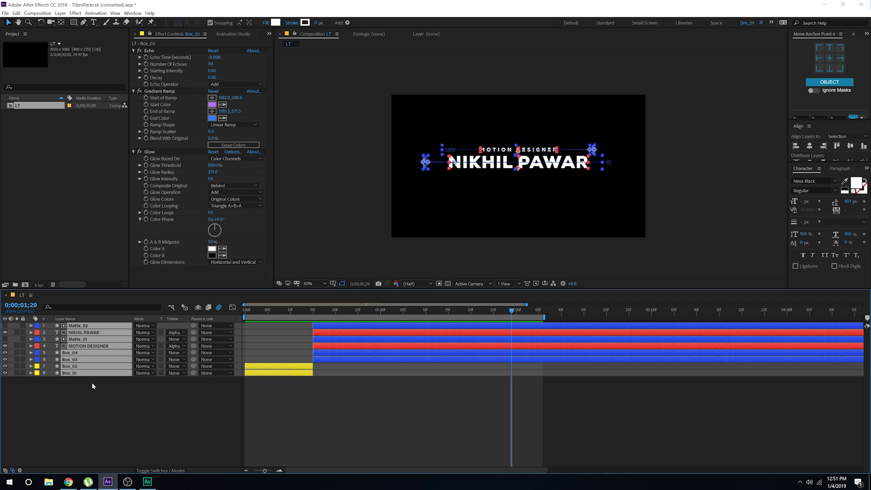
Step: Precompose all layers into an LT comp and trim the LT layer to end at 3 seconds
{"action": "key", "text": "ctrl+shift+c"}
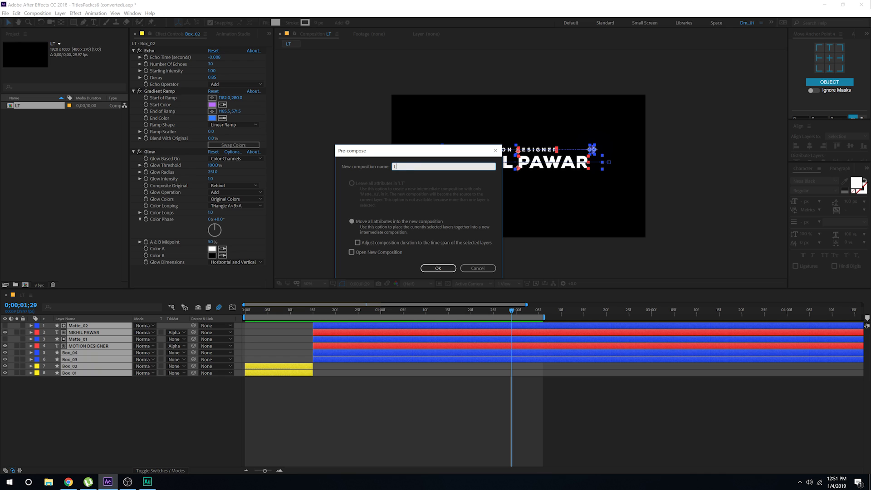
{"action": "left_click", "coordinate": [436, 267]}
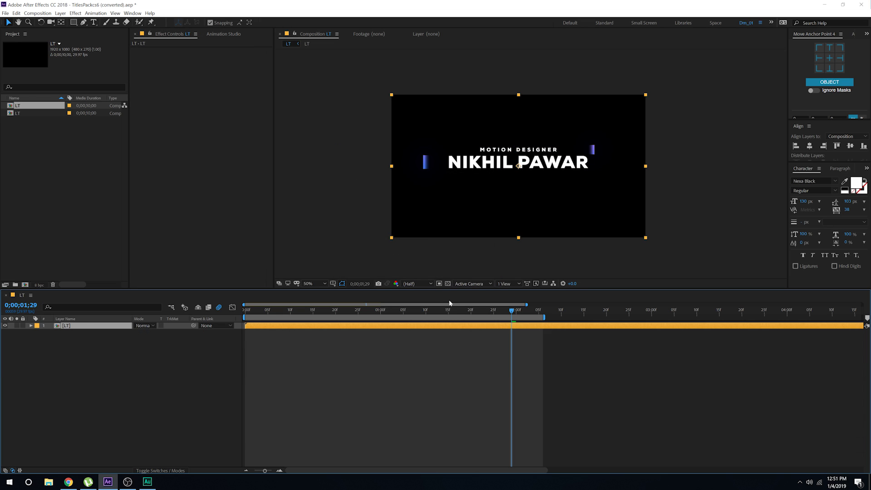
{"action": "left_click_drag", "start_coordinate": [510, 312], "coordinate": [648, 341]}
{"action": "key", "text": "minus"}
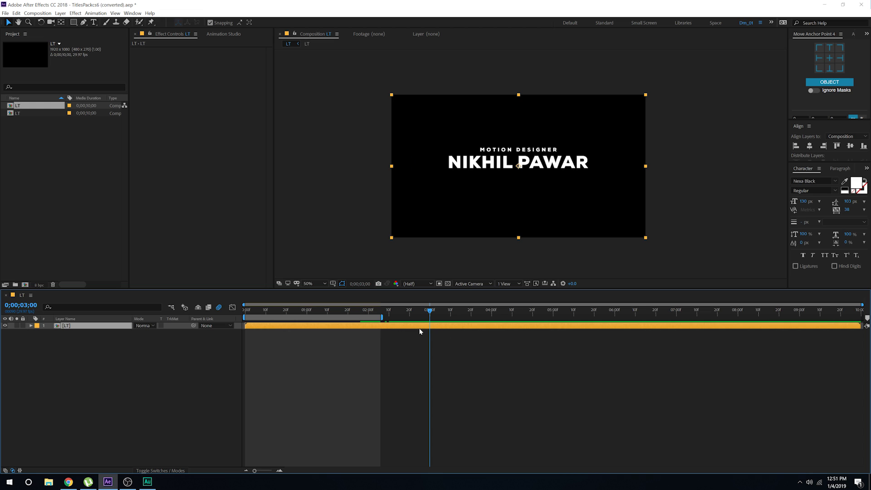
{"action": "left_click", "coordinate": [418, 329]}
{"action": "left_click", "coordinate": [418, 326]}
{"action": "key", "text": "alt+bracketright"}
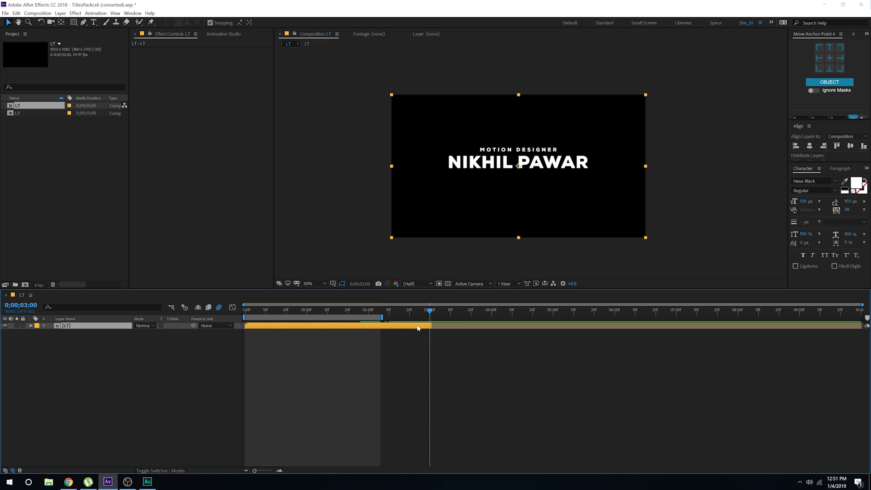
Step: Duplicate the LT layer, time-reverse the copy, start it at 3 seconds, and preview
{"action": "key", "text": "ctrl+d"}
{"action": "right_click", "coordinate": [418, 328]}
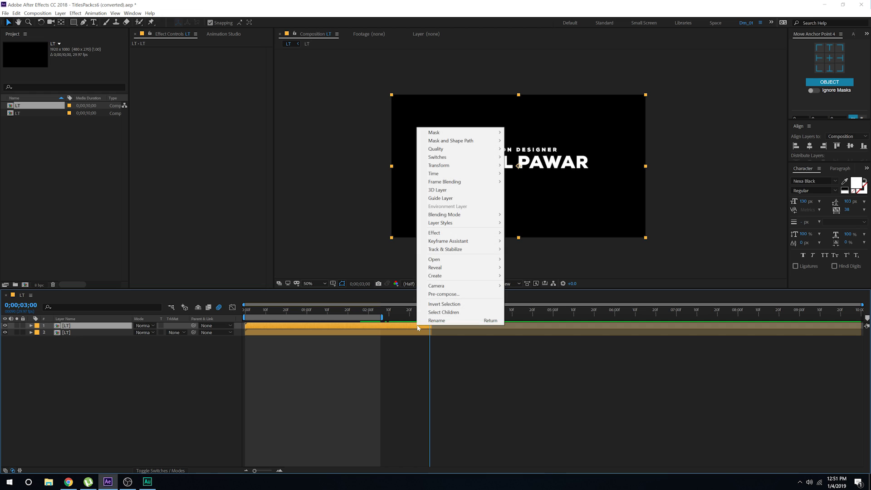
{"action": "mouse_move", "coordinate": [481, 174]}
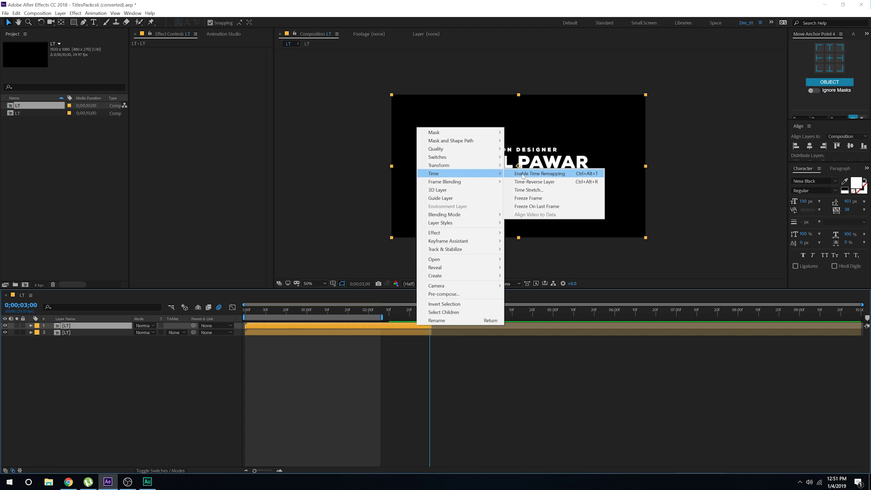
{"action": "left_click", "coordinate": [535, 181]}
{"action": "left_click_drag", "start_coordinate": [255, 328], "coordinate": [439, 334]}
{"action": "left_click_drag", "start_coordinate": [384, 318], "coordinate": [666, 317]}
{"action": "key", "text": "space"}
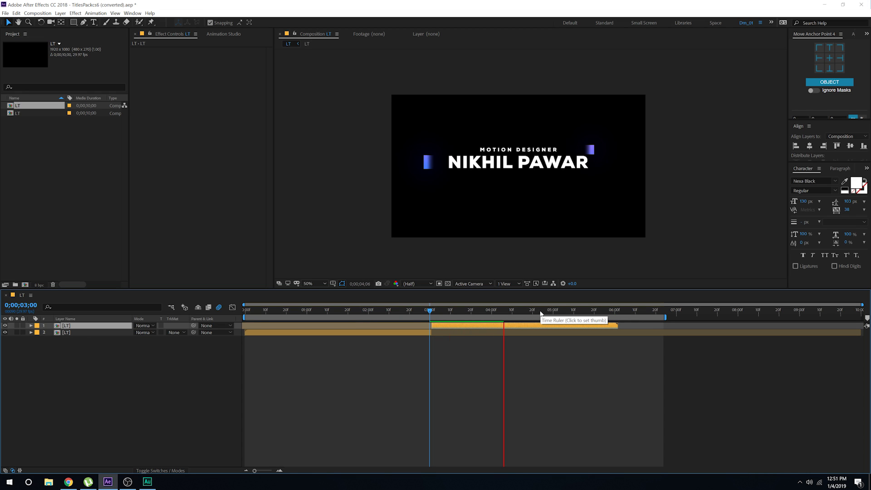
{"action": "left_click_drag", "start_coordinate": [554, 311], "coordinate": [389, 329]}
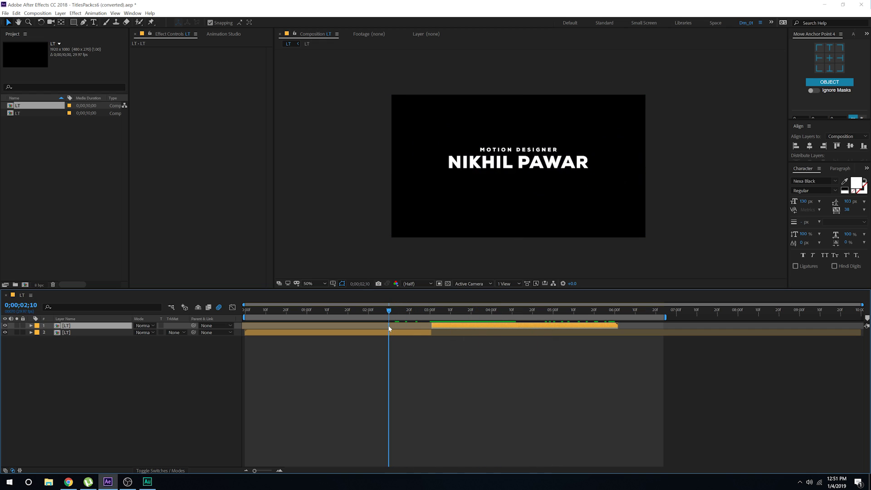
{"action": "left_click_drag", "start_coordinate": [86, 376], "coordinate": [92, 316]}
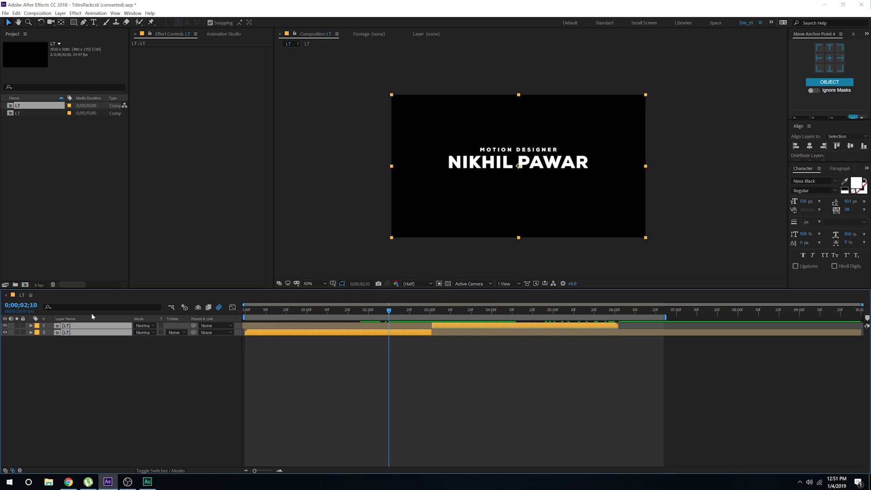
Step: Nest both LT layers into an LT Final comp and duplicate it as a layer named Ref
{"action": "key", "text": "ctrl+shift+c"}
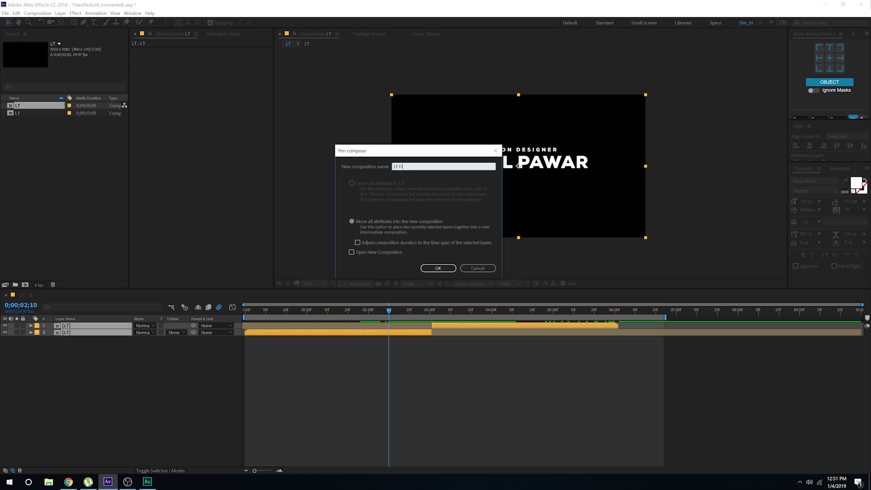
{"action": "key", "text": "Return"}
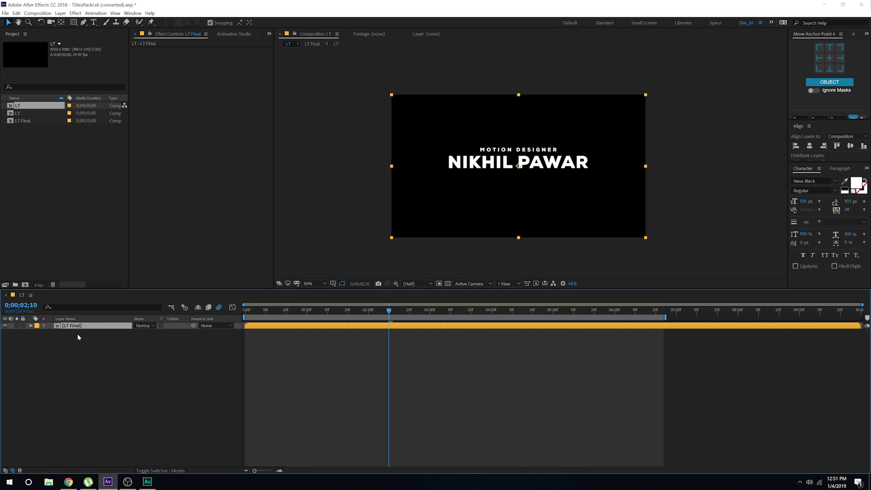
{"action": "key", "text": "ctrl+d"}
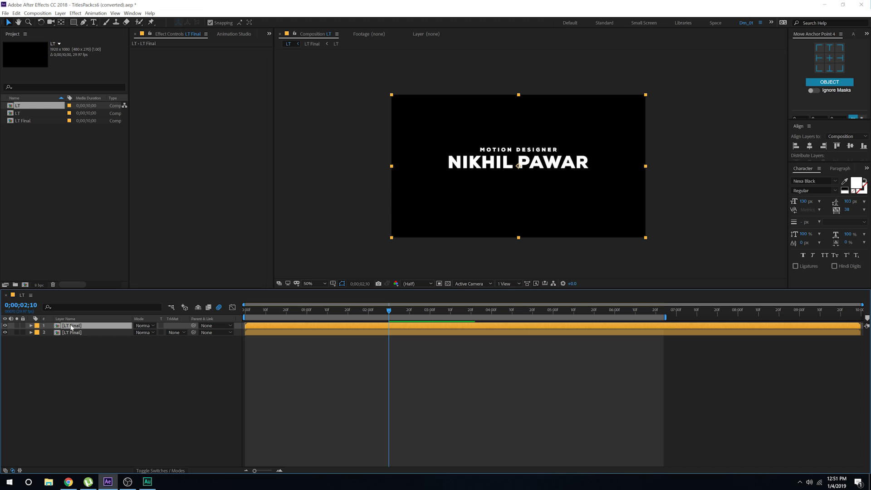
{"action": "key", "text": "Return"}
{"action": "type", "text": "Ref"}
{"action": "key", "text": "Return"}
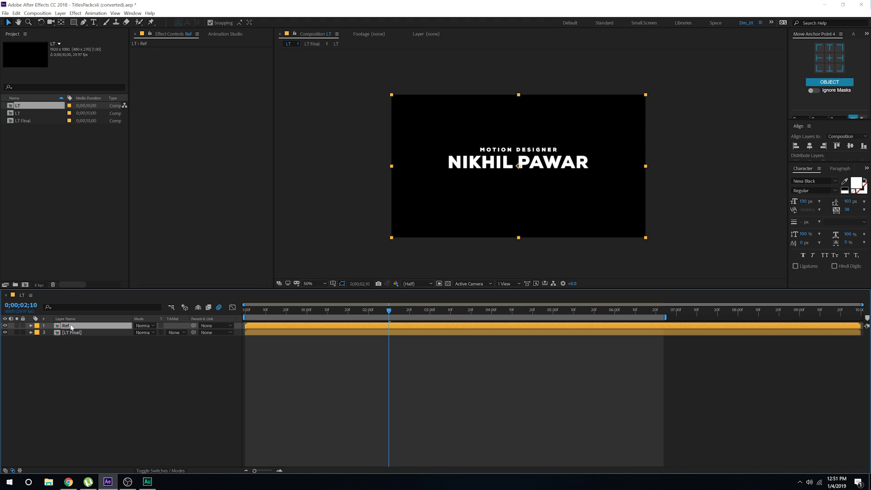
Step: Flip Ref vertically with a -34% Scale height, flatten it further, and place it below the title
{"action": "key", "text": "s"}
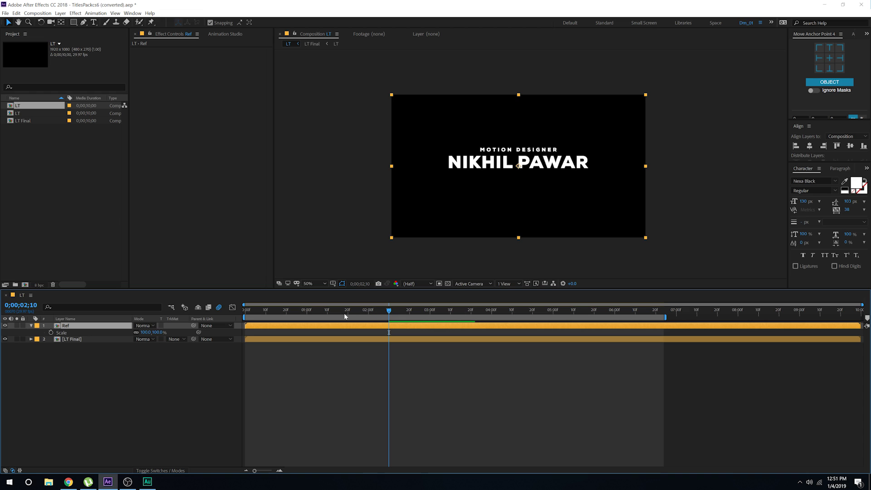
{"action": "left_click_drag", "start_coordinate": [338, 313], "coordinate": [317, 313]}
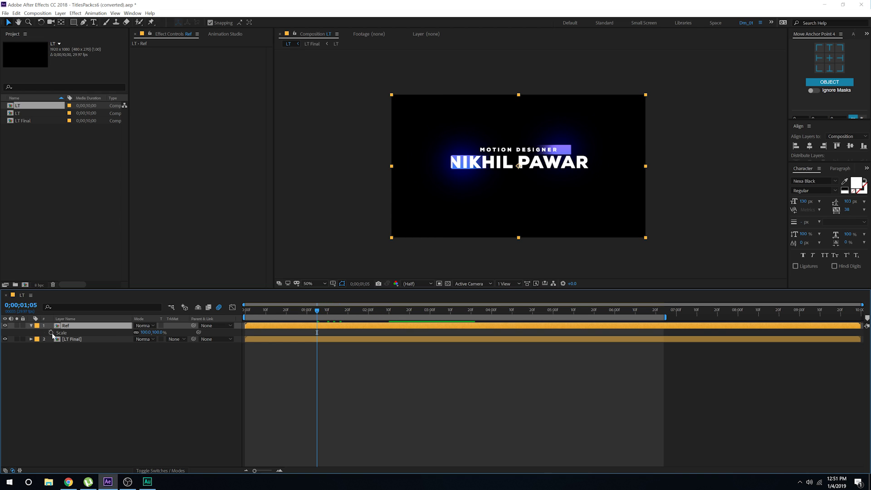
{"action": "left_click", "coordinate": [159, 332]}
{"action": "type", "text": "-34"}
{"action": "key", "text": "Return"}
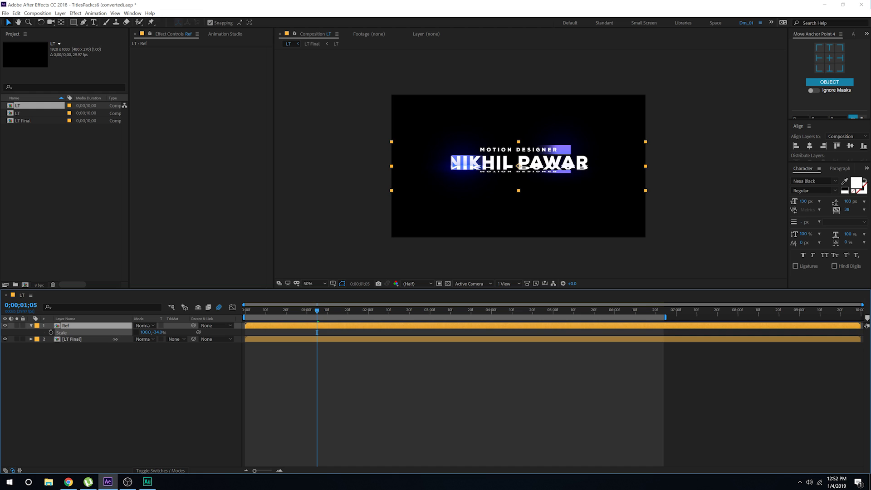
{"action": "left_click_drag", "start_coordinate": [536, 171], "coordinate": [537, 194]}
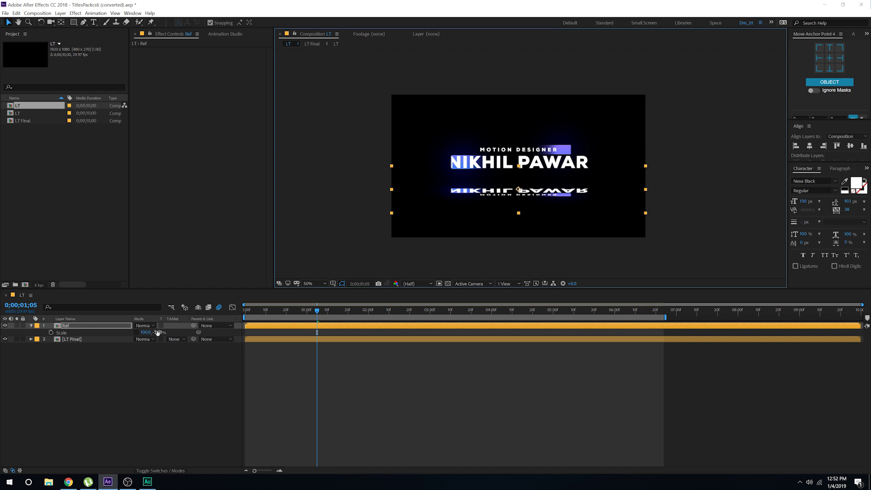
{"action": "left_click_drag", "start_coordinate": [157, 332], "coordinate": [162, 332]}
Step: Apply Fast Blur (Legacy) to Ref with a heavy blurriness of 115
{"action": "key", "text": "ctrl+space"}
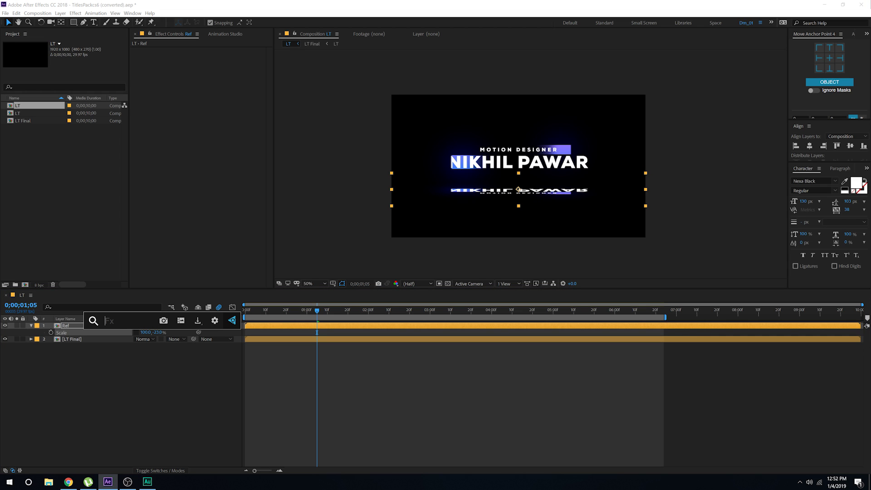
{"action": "type", "text": "fast"}
{"action": "key", "text": "Down"}
{"action": "key", "text": "Return"}
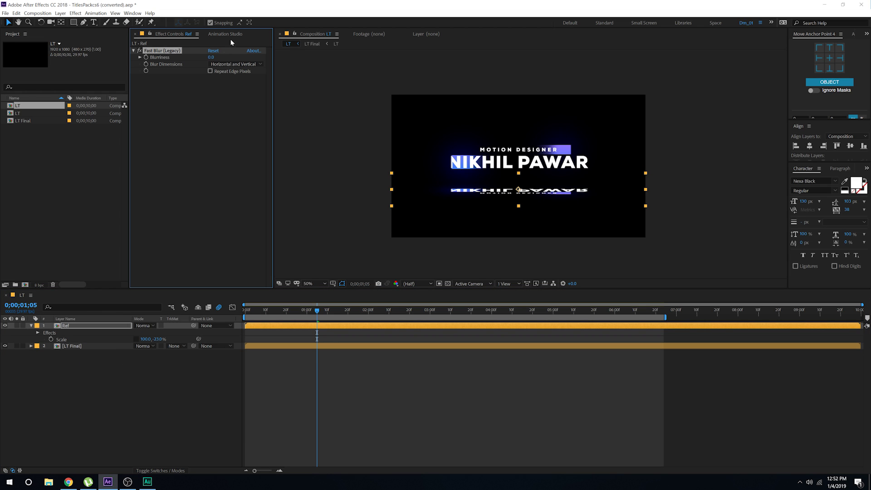
{"action": "left_click_drag", "start_coordinate": [248, 57], "coordinate": [260, 63]}
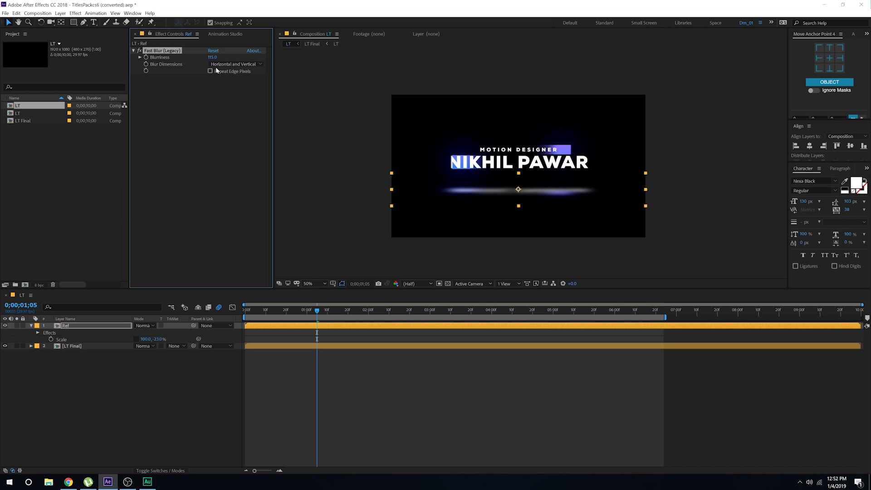
Step: Fade Ref to 15% opacity and move it with LT Final down and to the left
{"action": "left_click", "coordinate": [98, 326]}
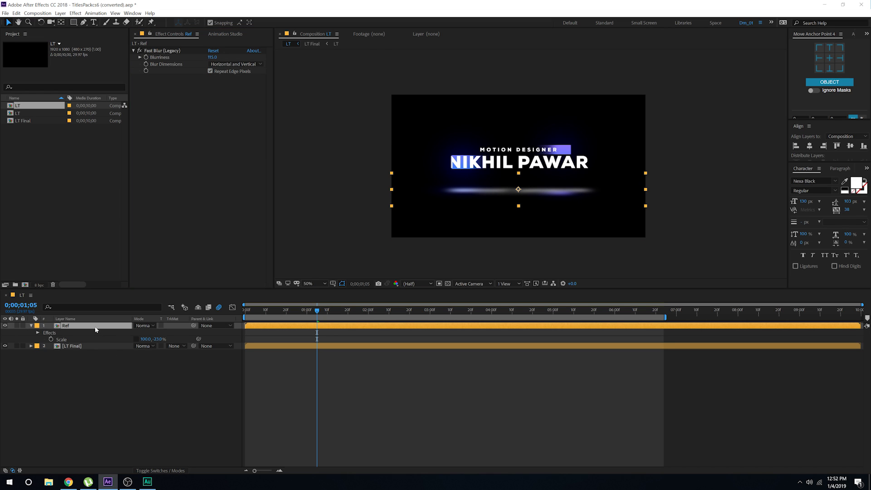
{"action": "key", "text": "t"}
{"action": "left_click_drag", "start_coordinate": [139, 333], "coordinate": [102, 338]}
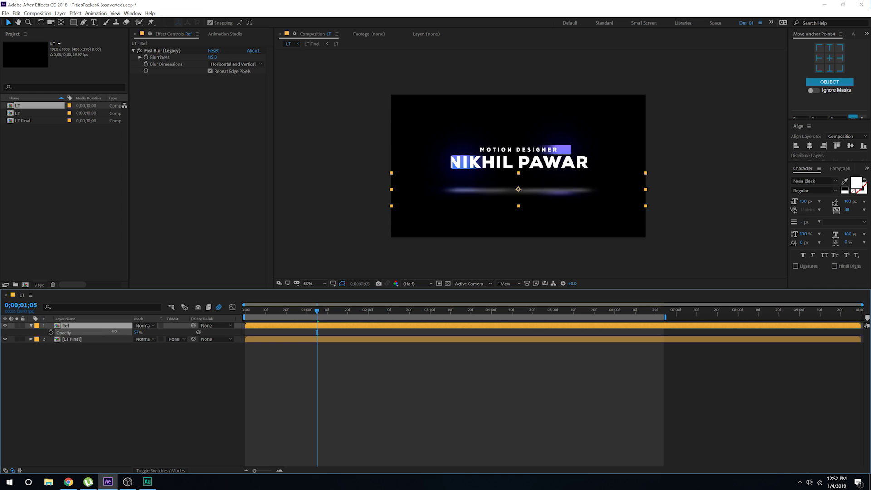
{"action": "left_click", "coordinate": [120, 387]}
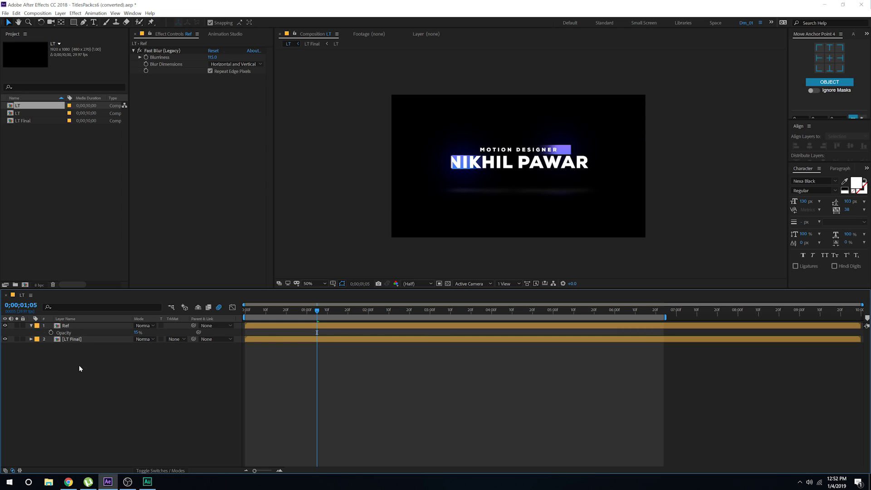
{"action": "left_click_drag", "start_coordinate": [77, 366], "coordinate": [88, 338]}
{"action": "left_click_drag", "start_coordinate": [549, 159], "coordinate": [503, 196]}
{"action": "key", "text": "s"}
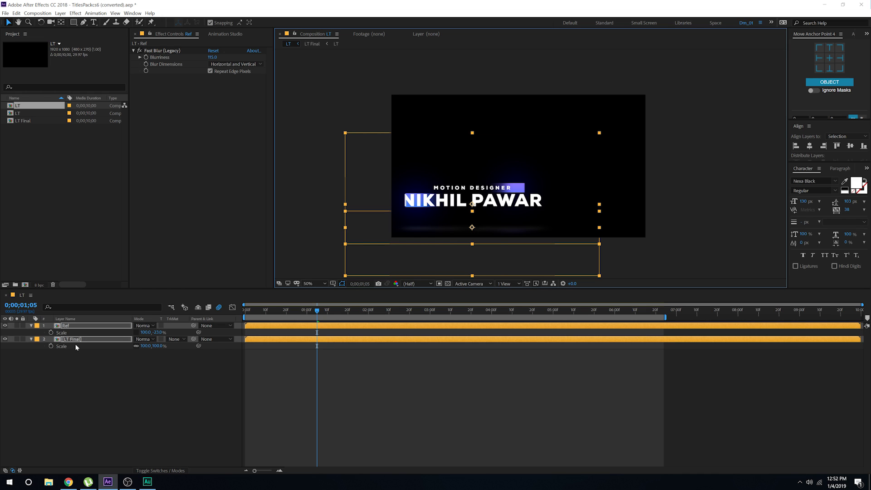
Step: Pre-compose title and reflection as Final, scale it to 64%, and move it lower left
{"action": "key", "text": "ctrl+shift+c"}
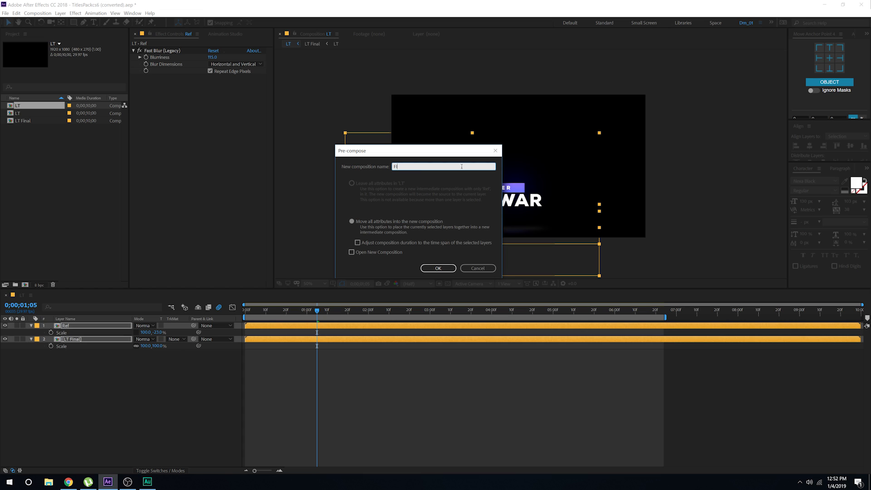
{"action": "key", "text": "Return"}
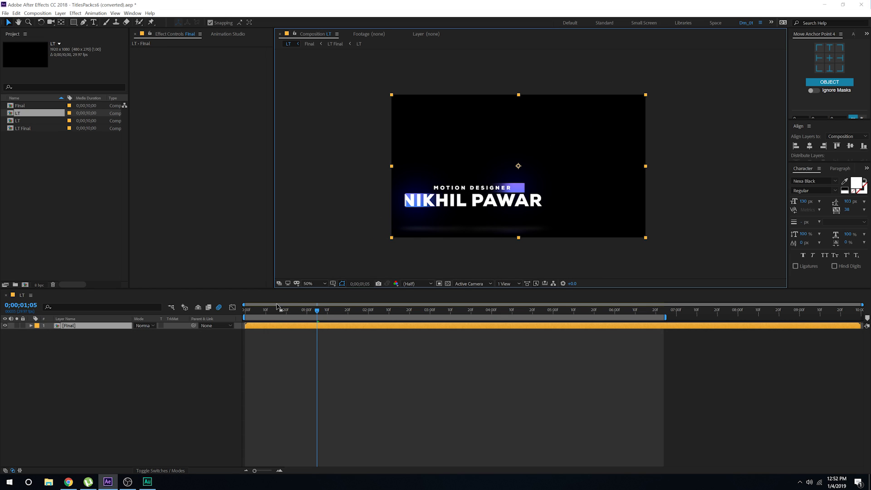
{"action": "left_click_drag", "start_coordinate": [158, 334], "coordinate": [142, 334]}
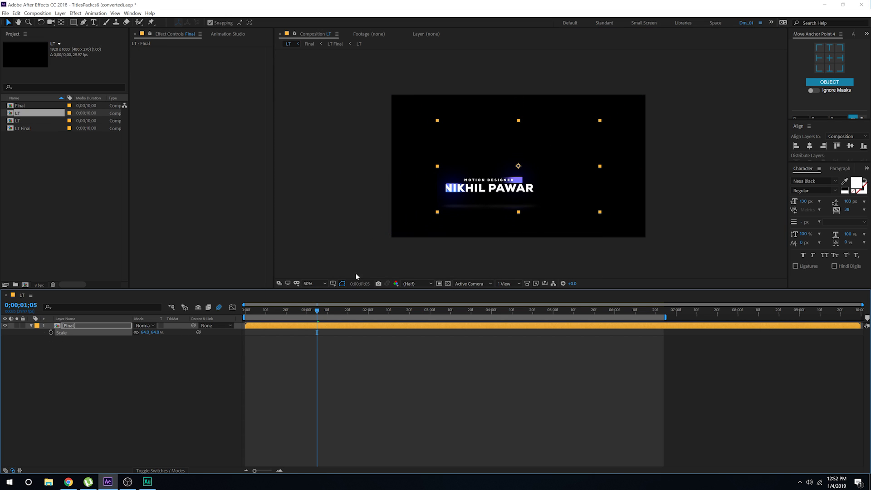
{"action": "left_click_drag", "start_coordinate": [525, 173], "coordinate": [480, 198]}
{"action": "left_click", "coordinate": [182, 408]}
Step: Preview the title animation, pausing around 0;00;00;27 and 0;00;01;25
{"action": "key", "text": "space"}
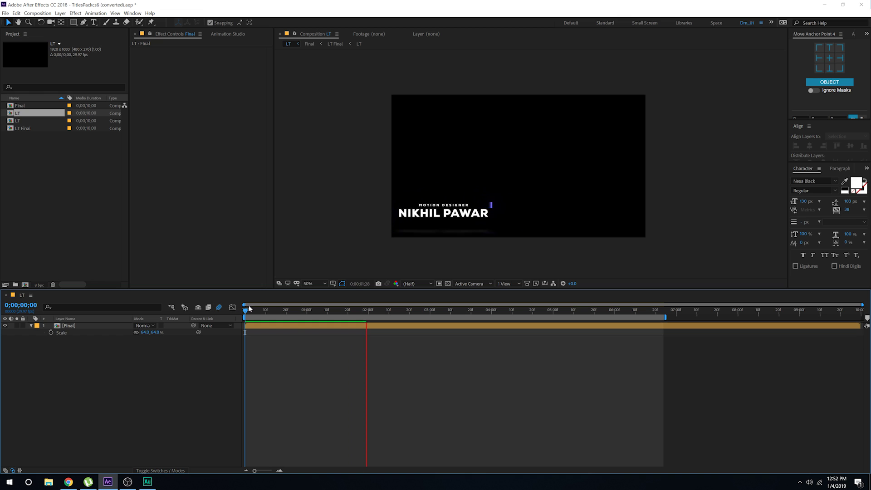
{"action": "left_click", "coordinate": [295, 310]}
{"action": "left_click_drag", "start_coordinate": [300, 311], "coordinate": [301, 310]}
{"action": "left_click", "coordinate": [486, 226]}
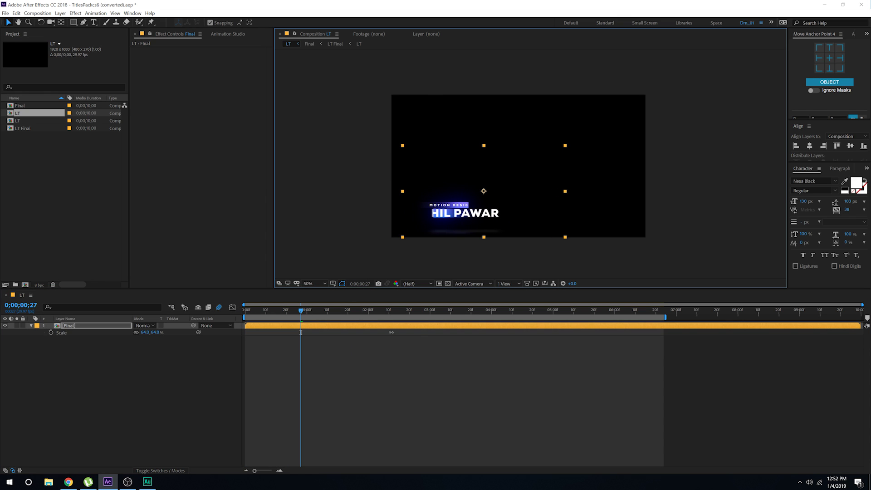
{"action": "left_click", "coordinate": [363, 373]}
{"action": "key", "text": "space"}
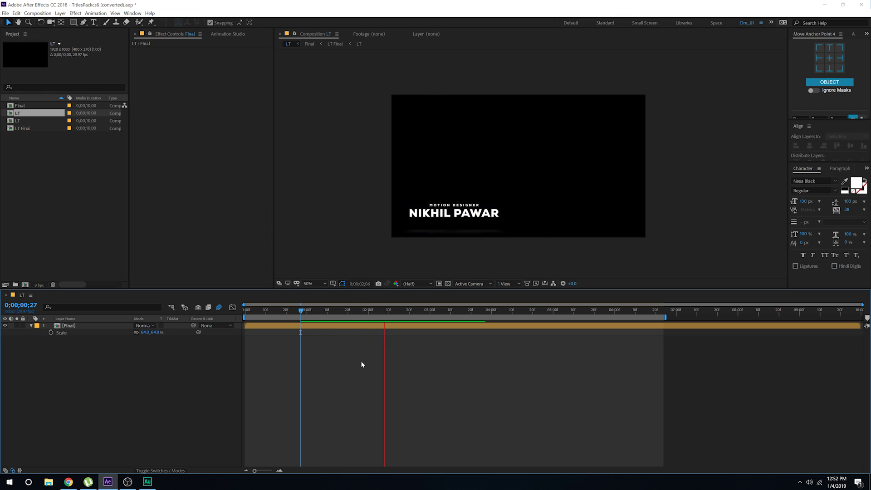
{"action": "left_click", "coordinate": [358, 311]}
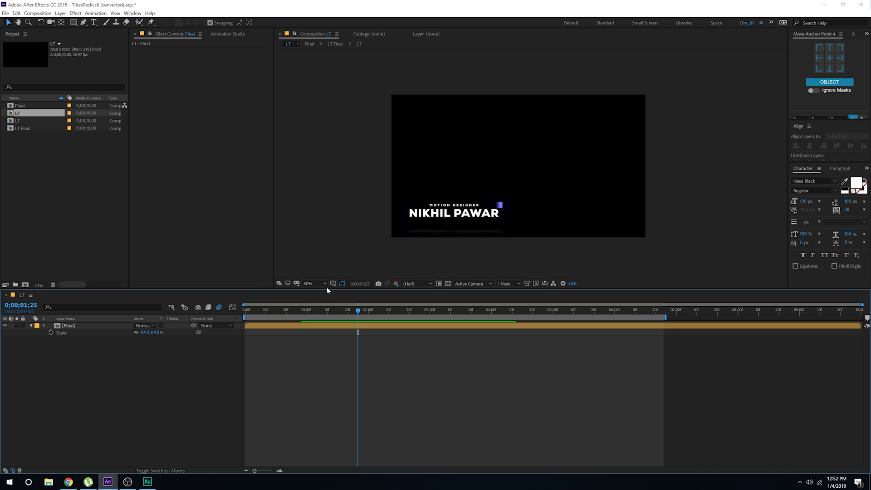
Step: Check the Final layer's placement against the title/action safe guides at a closer zoom
{"action": "left_click", "coordinate": [330, 285]}
{"action": "left_click", "coordinate": [348, 292]}
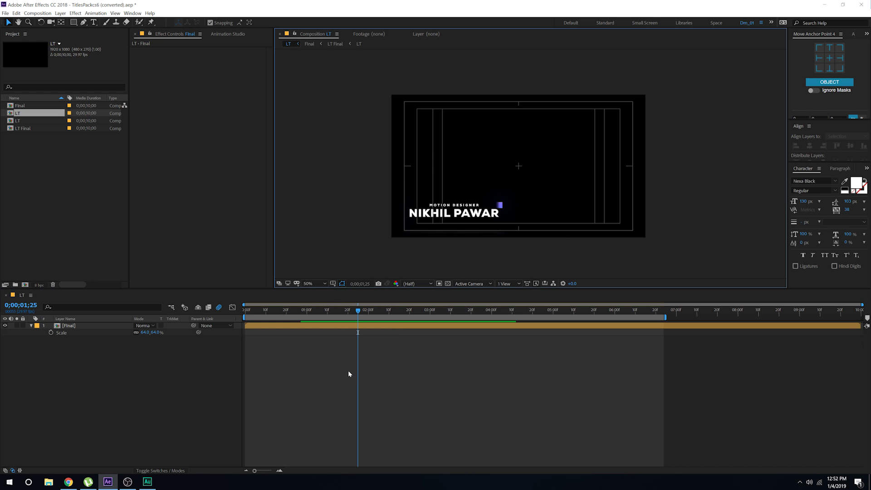
{"action": "key", "text": "period"}
{"action": "key", "text": "period"}
{"action": "left_click_drag", "start_coordinate": [416, 234], "coordinate": [488, 160]}
{"action": "left_click", "coordinate": [458, 178]}
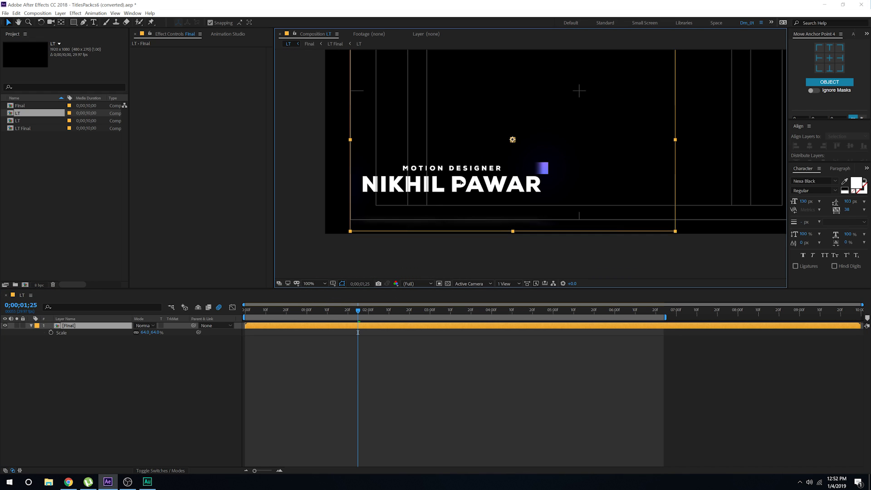
{"action": "left_click", "coordinate": [352, 364]}
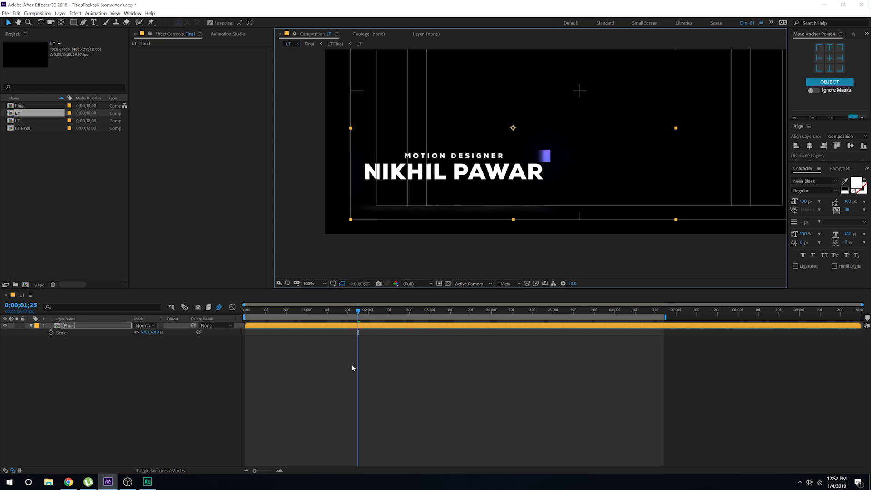
{"action": "key", "text": "comma"}
{"action": "key", "text": "comma"}
{"action": "left_click", "coordinate": [457, 200]}
Step: Hide the safe guides and preview the finished lower third from the start
{"action": "key", "text": "apostrophe"}
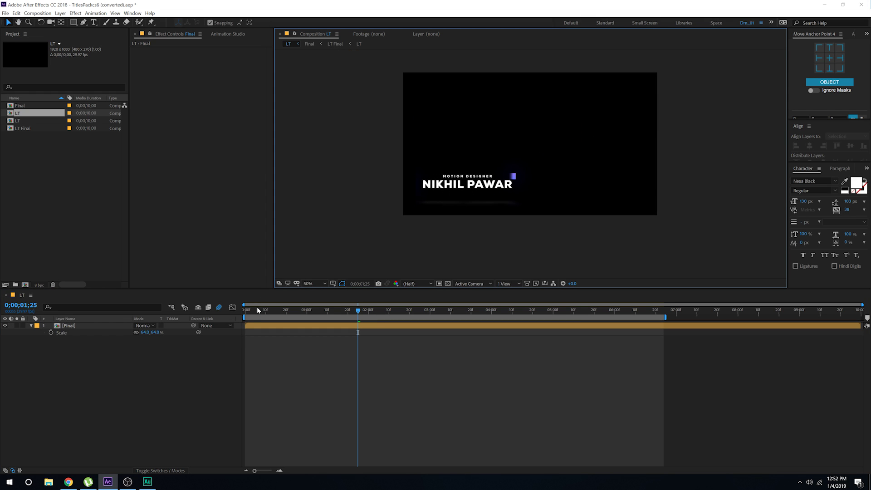
{"action": "key", "text": "Home"}
{"action": "key", "text": "space"}
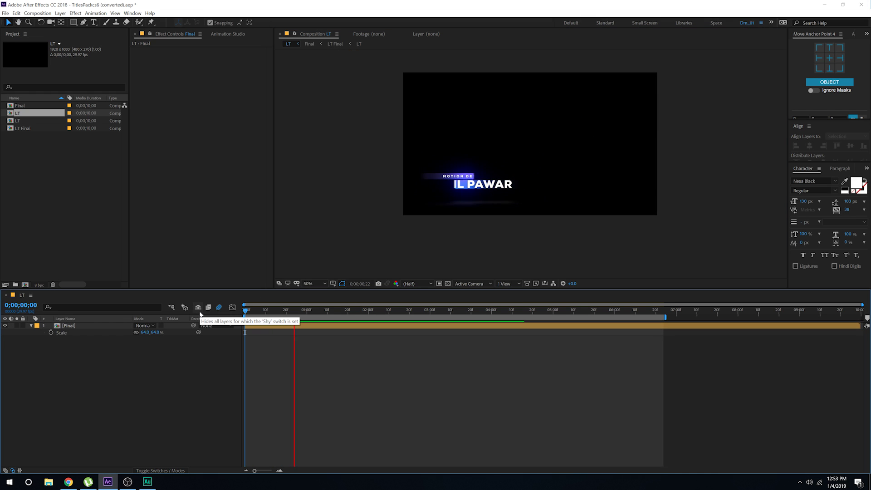